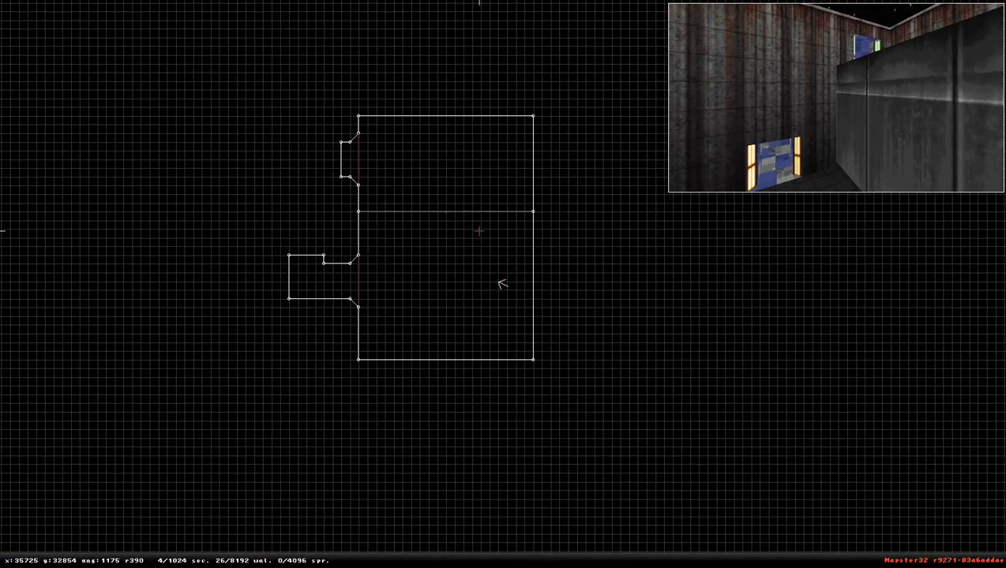
pyautogui.press('Up')
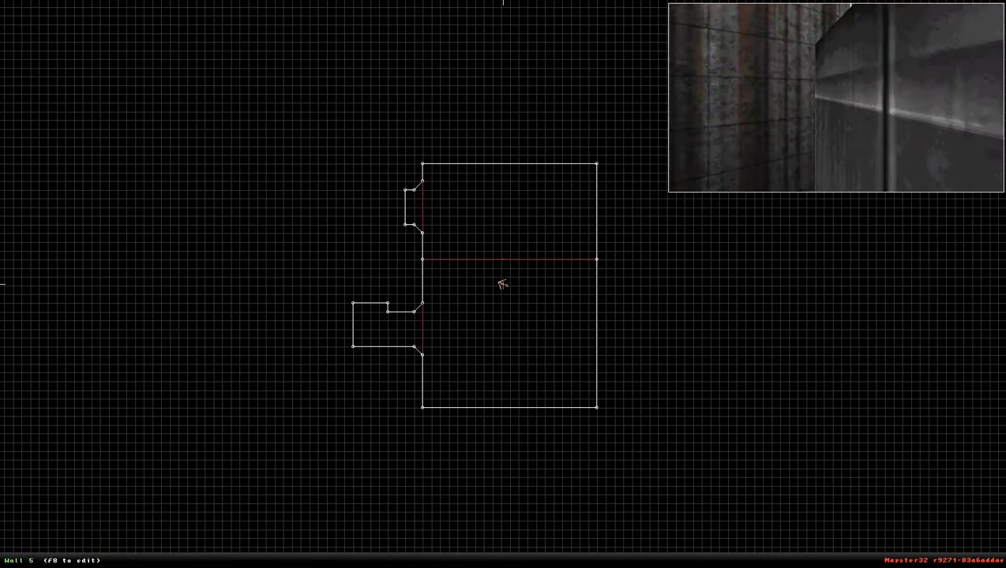
pyautogui.scroll(2, 521, 300)
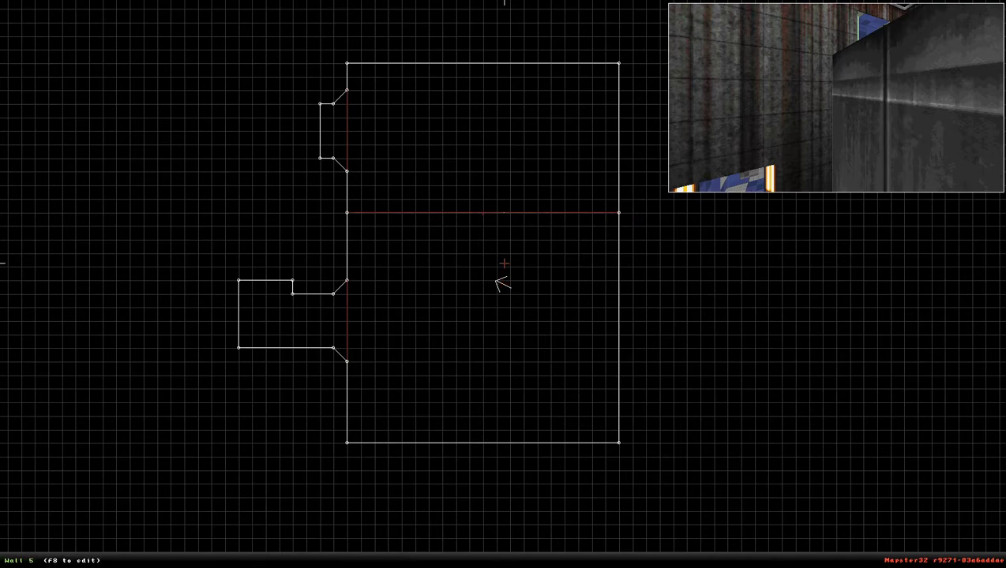
pyautogui.press('Up')
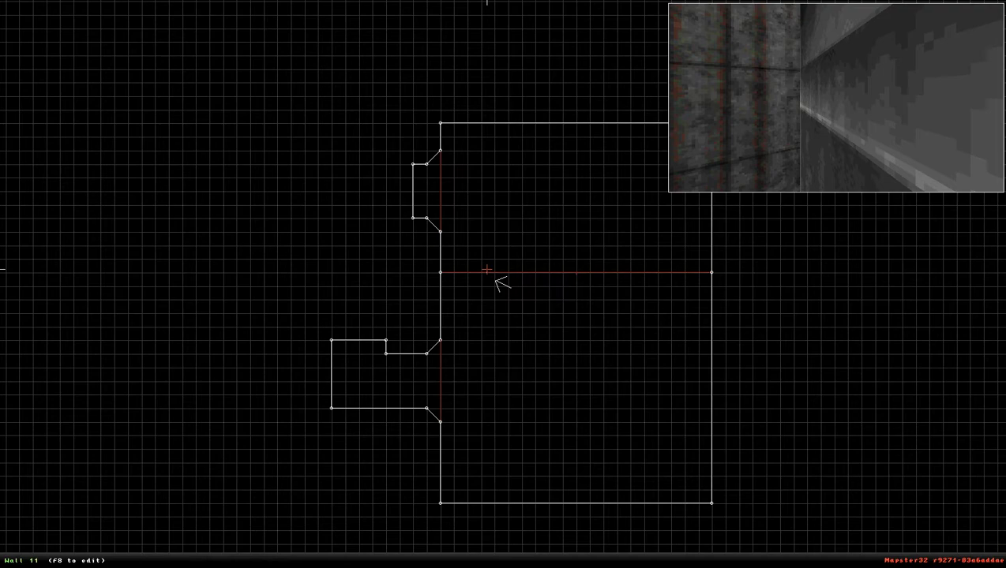
pyautogui.press('Up')
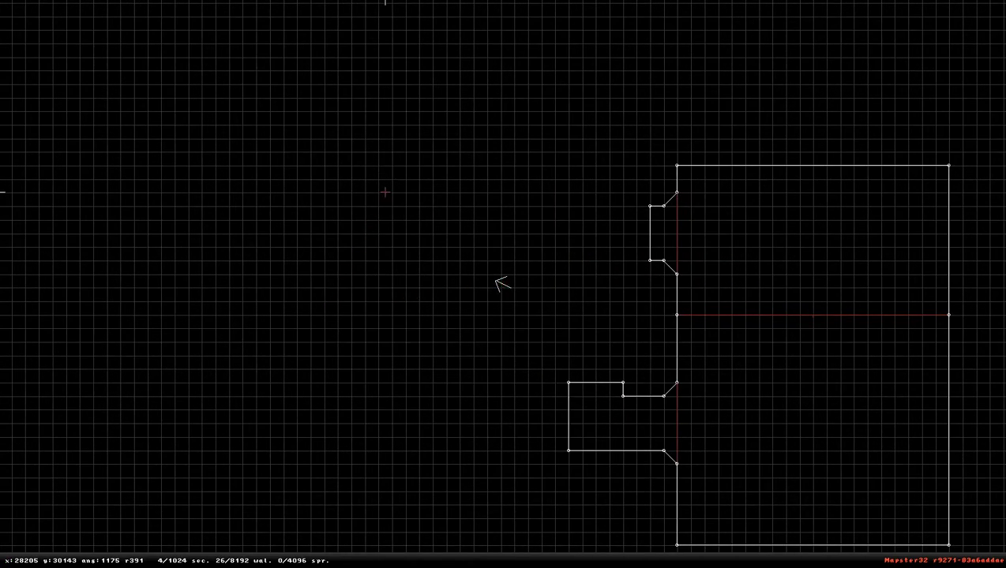
pyautogui.press('space')
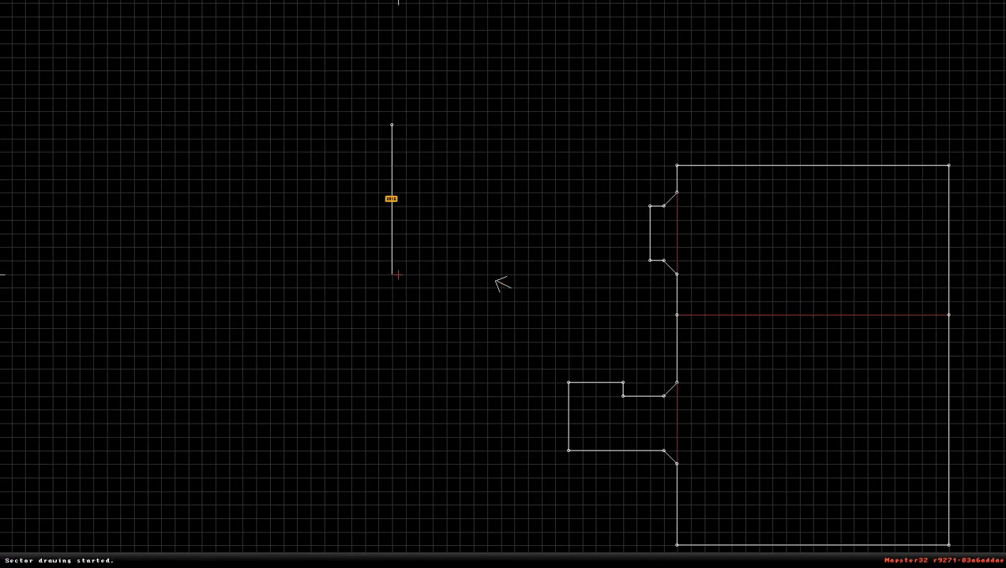
# Step: Examine the room in 3D, looking at the orange-lit lower doorway and the raised platform leading to the green-lit upper doorway
pyautogui.press('KP_Enter')
pyautogui.rightClick(733, 359)
pyautogui.press('KP_Enter')
pyautogui.press('Down')
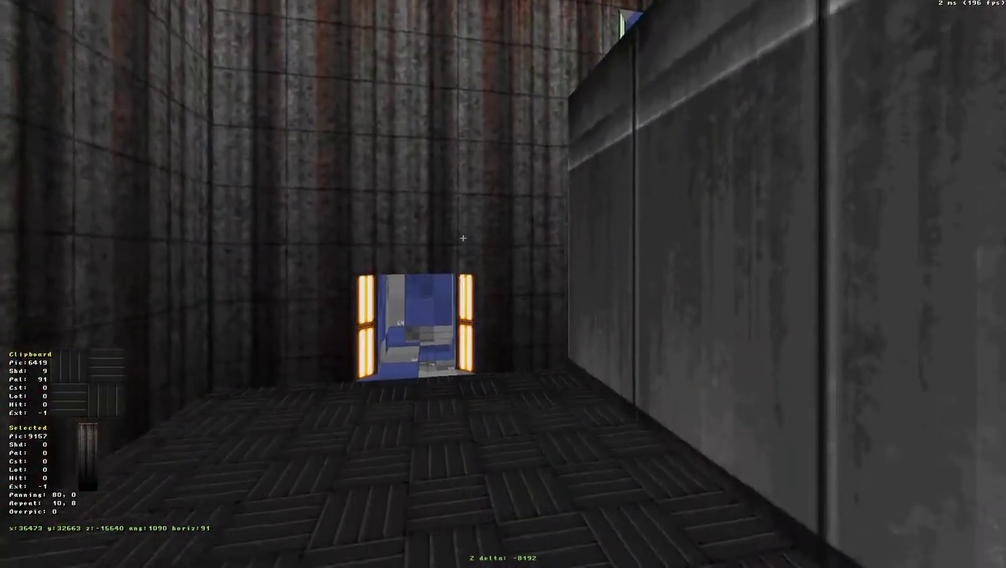
pyautogui.press('Up')
pyautogui.press('.')
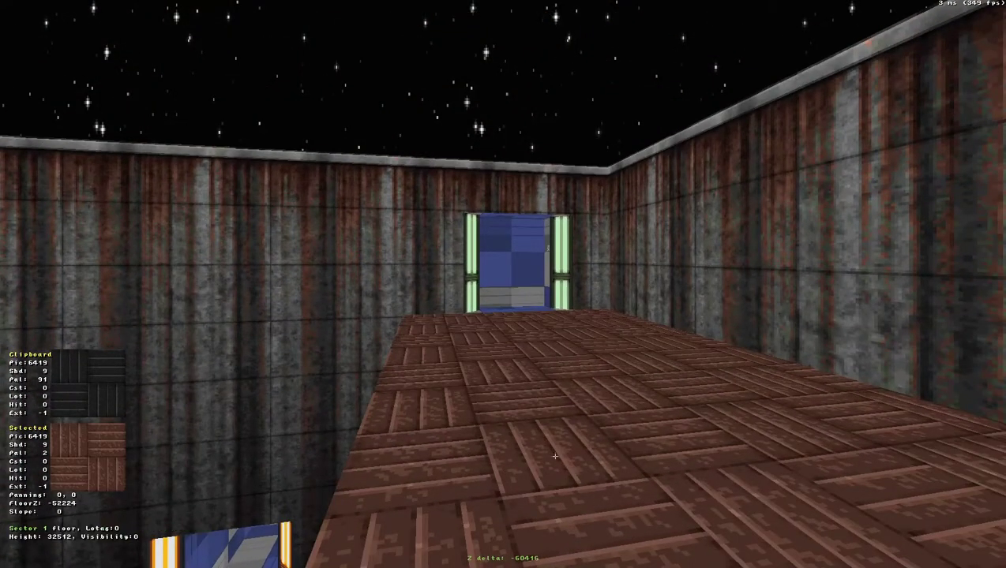
pyautogui.press(',')
pyautogui.press('z')
pyautogui.press('a')
pyautogui.press('.')
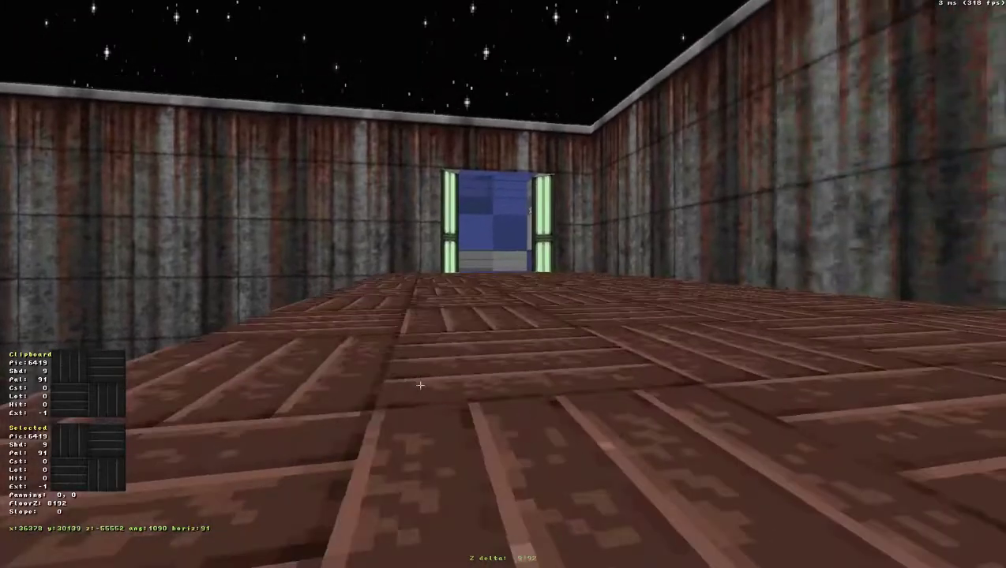
pyautogui.press(',')
pyautogui.press('.')
pyautogui.press('Right')
pyautogui.press('Left')
pyautogui.press('KP_Enter')
pyautogui.moveTo(404, 339); pyautogui.dragTo(501, 265, button='right')
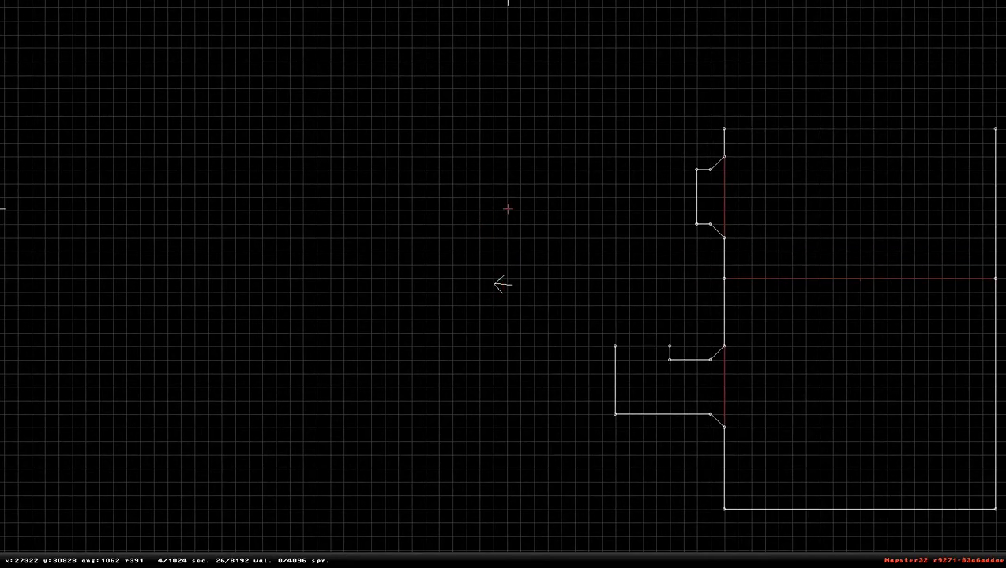
pyautogui.press('space')
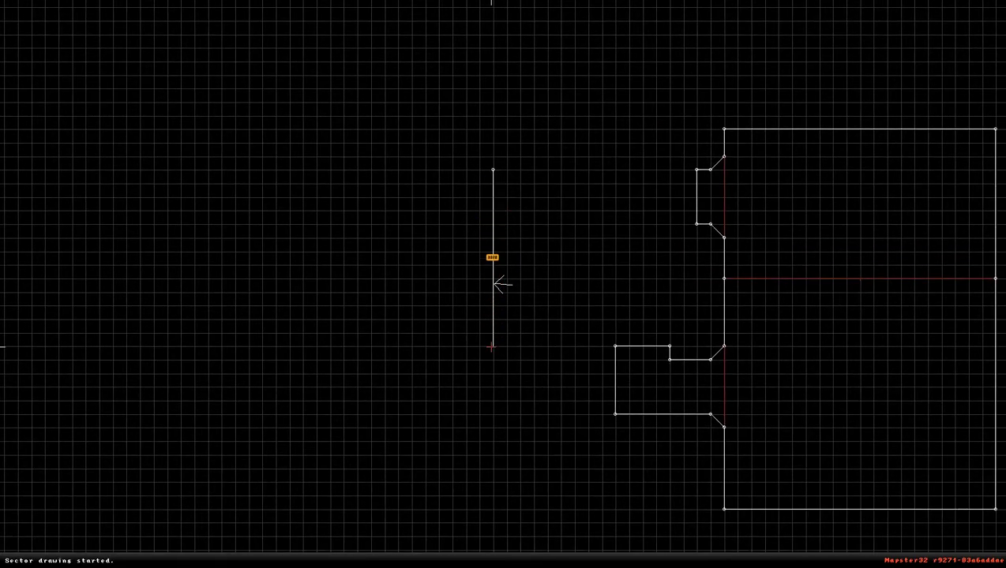
pyautogui.press('KP_Enter')
pyautogui.moveTo(508, 271); pyautogui.dragTo(874, 249, button='right')
pyautogui.press('BackSpace')
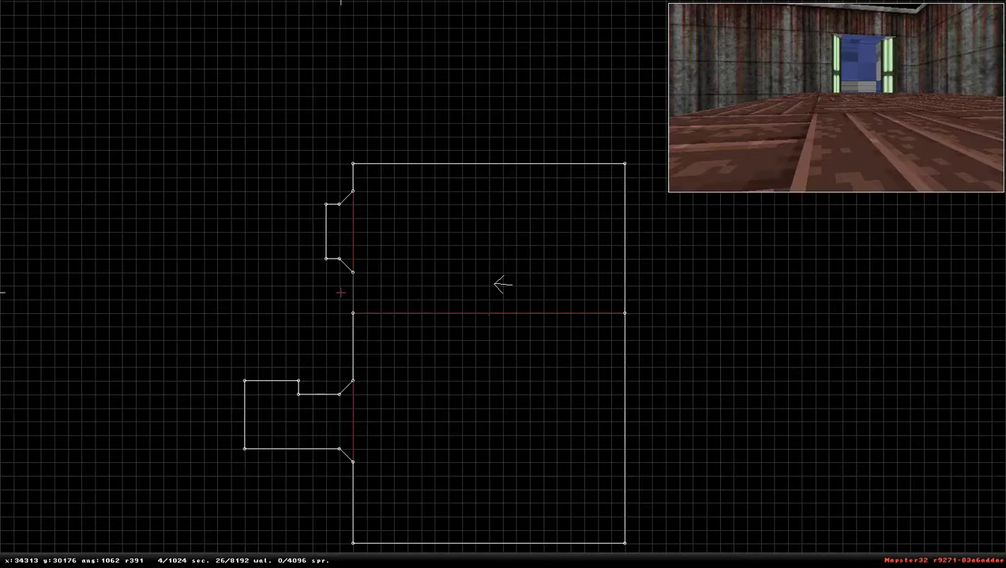
# Step: Draw a triangular sector left of the room, pointing away from it, with a vertical wall about nine grid squares long
pyautogui.moveTo(351, 293); pyautogui.dragTo(498, 214, button='right')
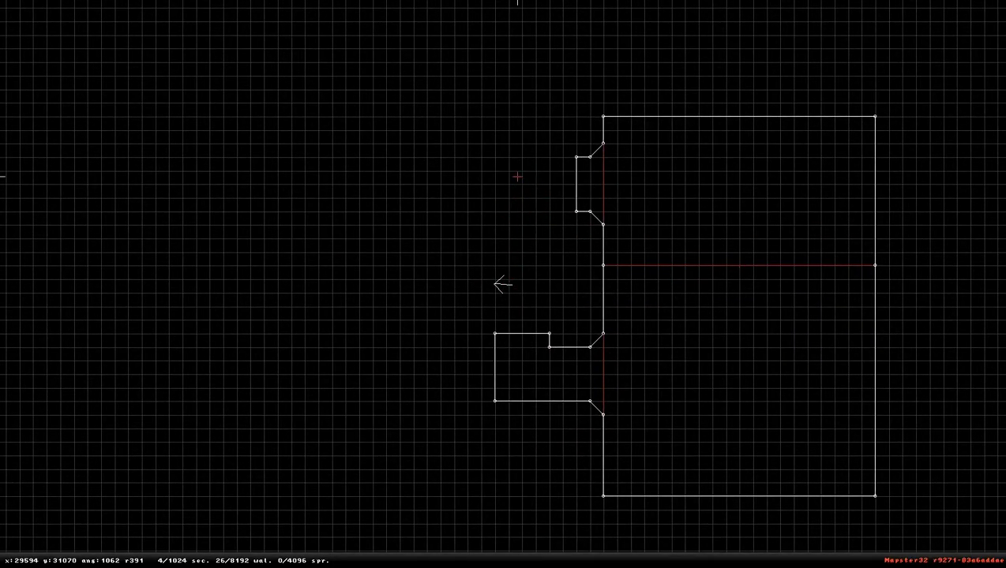
pyautogui.press('space')
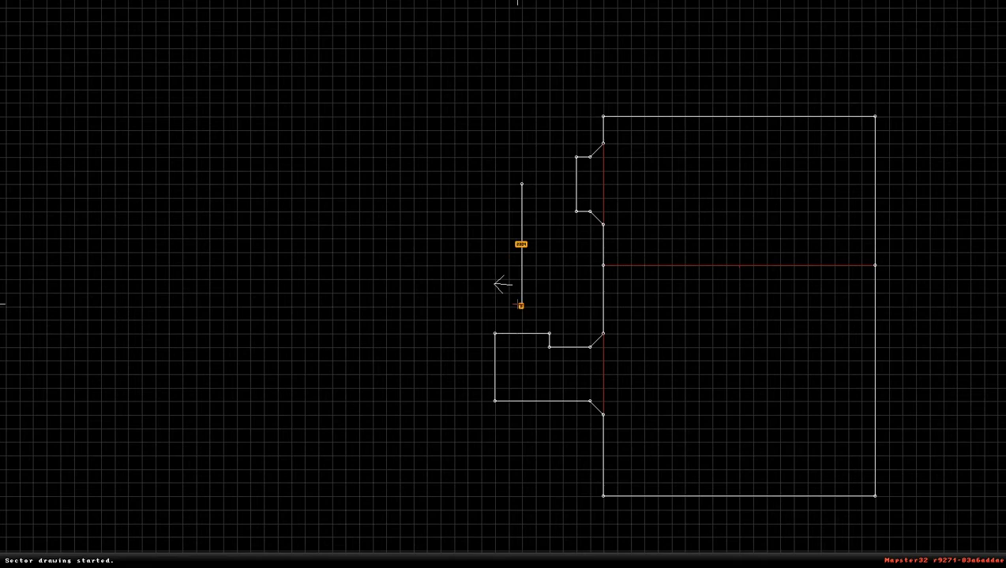
pyautogui.press('space')
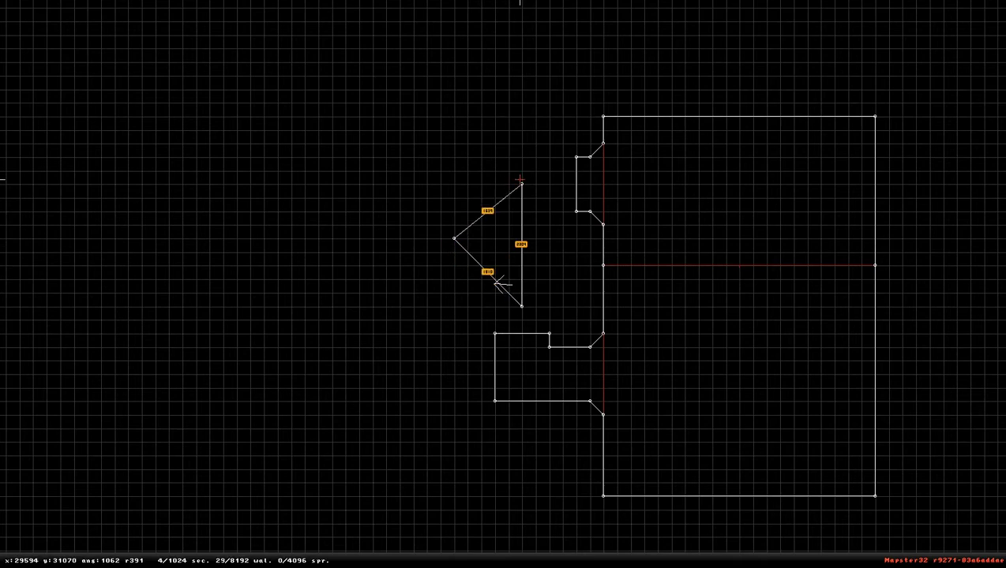
pyautogui.press('space')
# Step: Reshape the triangle so its vertical wall spans 12 grid squares and its apex sits six squares out, level with the wall's middle
pyautogui.moveTo(521, 170); pyautogui.dragTo(521, 157)
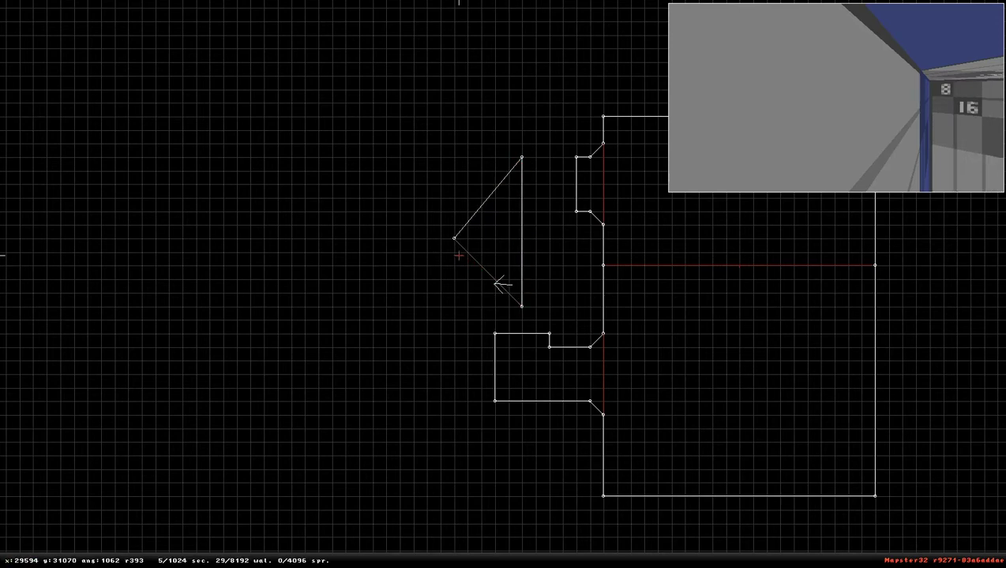
pyautogui.moveTo(515, 312); pyautogui.dragTo(519, 319)
pyautogui.moveTo(454, 238); pyautogui.dragTo(442, 237)
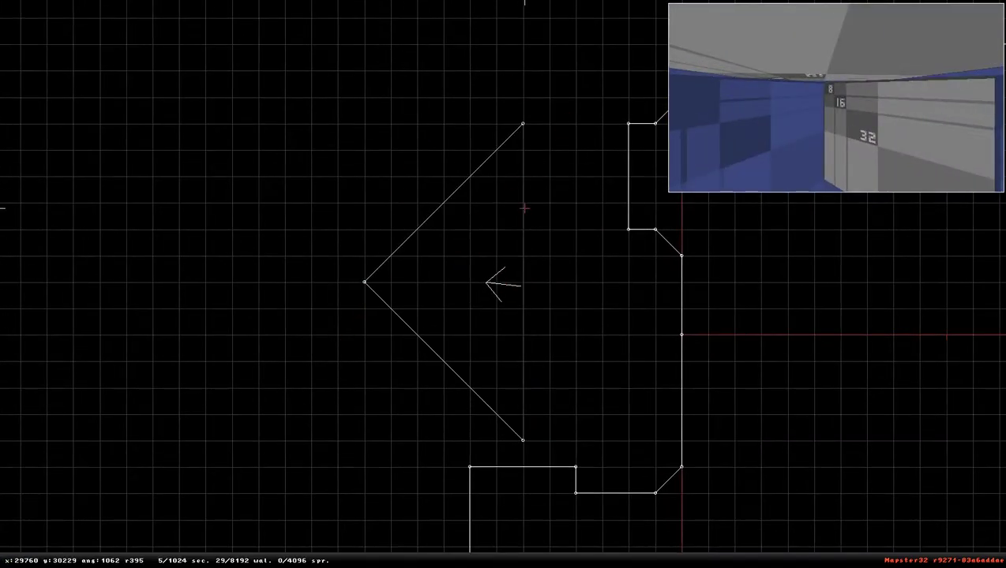
pyautogui.scroll(-4, 517, 233)
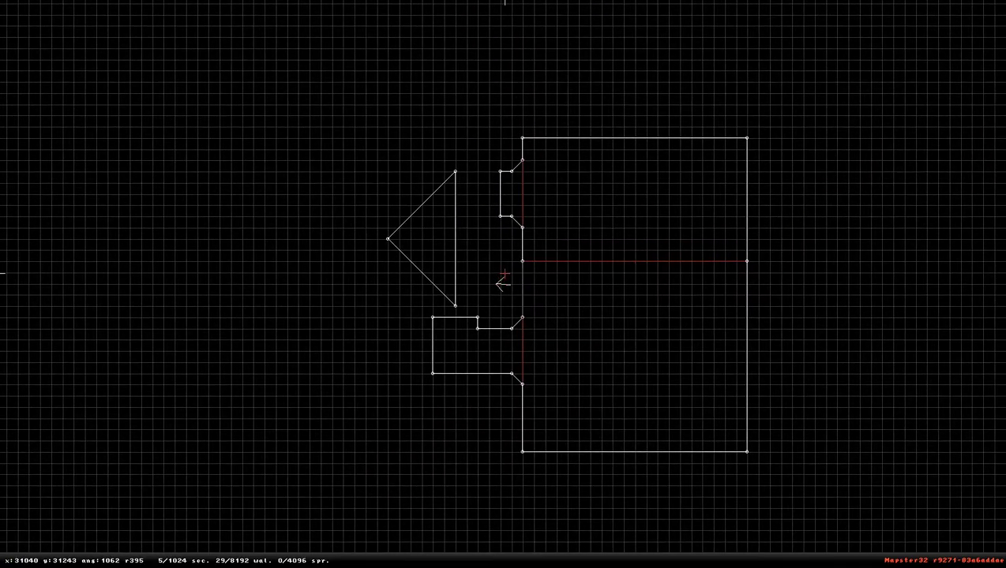
# Step: Shift the triangular sector about two grid squares farther left from the room
pyautogui.moveTo(350, 134); pyautogui.dragTo(478, 328)
pyautogui.moveTo(440, 256); pyautogui.dragTo(424, 261)
pyautogui.press('Alt_R')
# Step: Try adding a mirrored triangular sector against the triangle's vertical wall to form a diamond, and delete that added sector
pyautogui.press('space')
pyautogui.press('space')
pyautogui.press('space')
pyautogui.press('space')
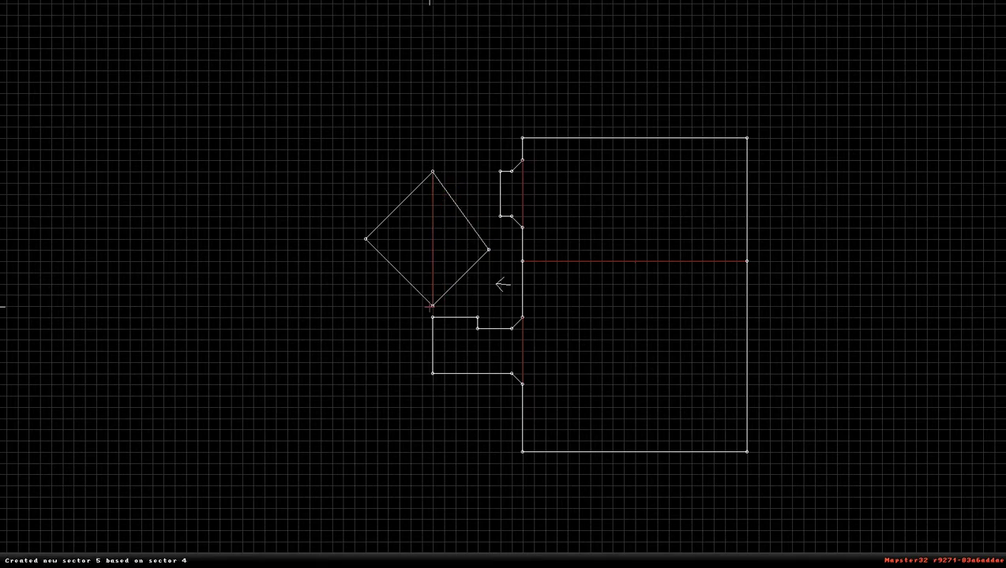
pyautogui.moveTo(489, 250); pyautogui.dragTo(495, 237)
pyautogui.scroll(3, 518, 247)
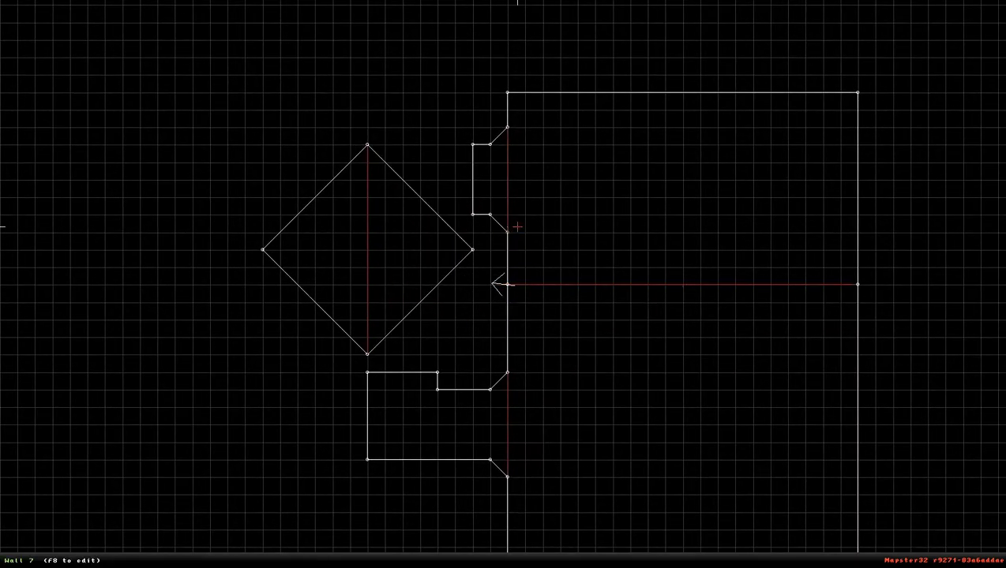
pyautogui.hotkey('ctrl', 'Delete')
# Step: Move the triangular sector about 18 grid squares farther left into the empty part of the map
pyautogui.keyDown('alt'); pyautogui.moveTo(206, 123); pyautogui.dragTo(402, 367); pyautogui.keyUp('alt')
pyautogui.scroll(-3, 370, 251)
pyautogui.moveTo(503, 285); pyautogui.dragTo(448, 255)
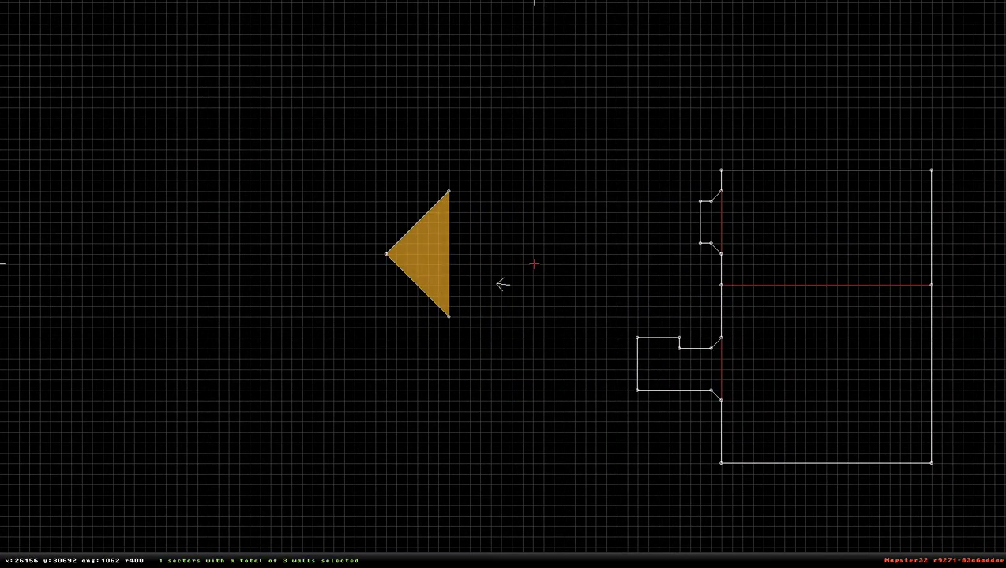
pyautogui.press('alt')
# Step: Curve the triangle's vertical wall outward into a half circle with seven circle points and merge the apex into the straight side
pyautogui.scroll(2, 468, 278)
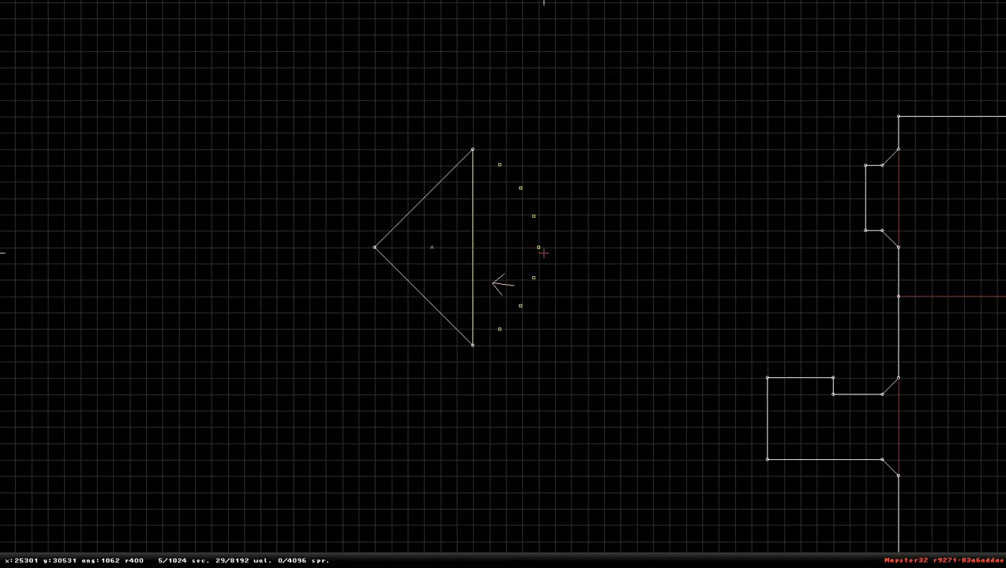
pyautogui.press('c')
pyautogui.moveTo(374, 247); pyautogui.dragTo(471, 245)
# Step: Insert two points around the middle of the straight side and curve the wall between them inward with seven circle points
pyautogui.moveTo(484, 287); pyautogui.dragTo(472, 270)
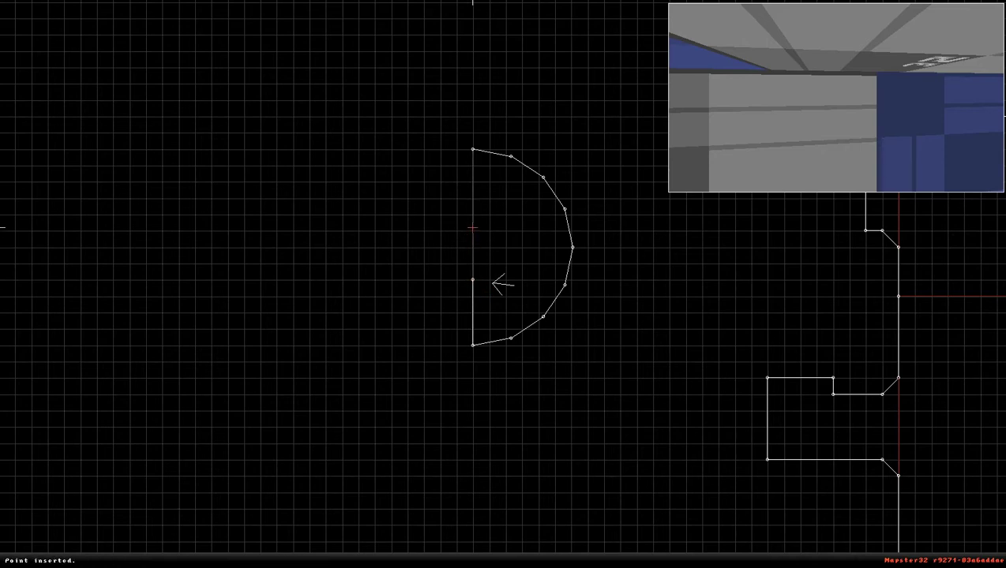
pyautogui.press('Insert')
pyautogui.moveTo(472, 280); pyautogui.dragTo(472, 265)
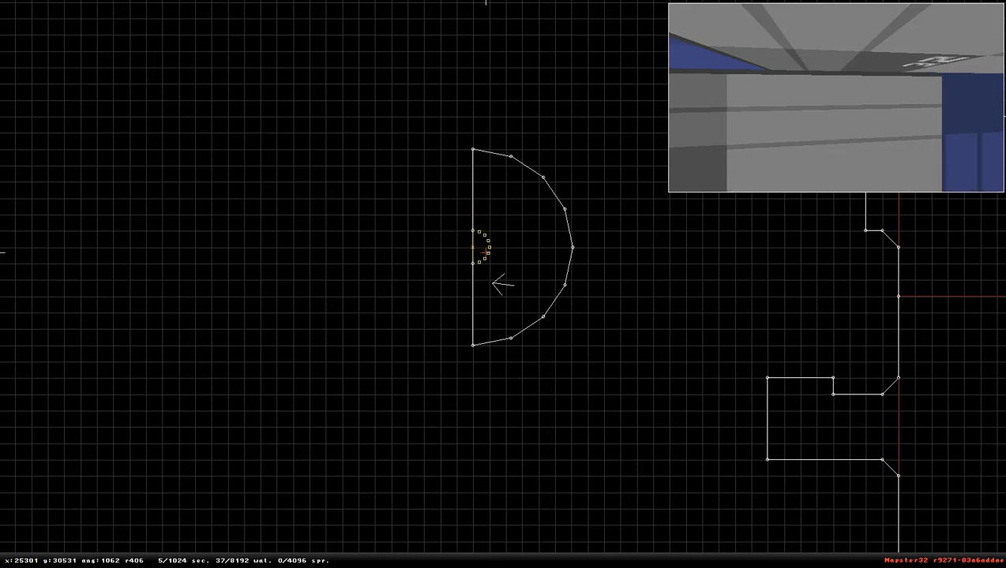
pyautogui.press('space')
pyautogui.keyDown('alt'); pyautogui.scroll(3, 505, 244); pyautogui.keyUp('alt')
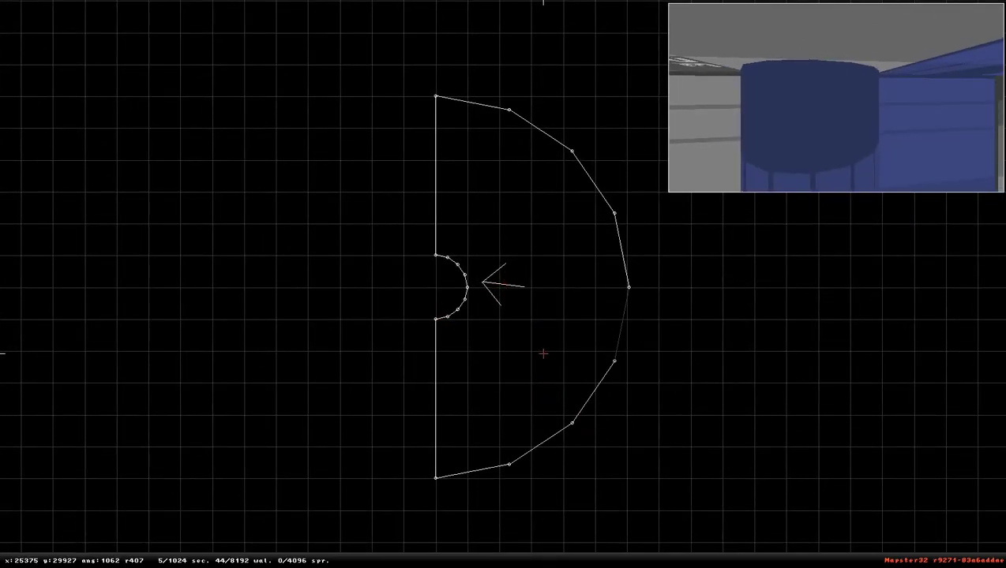
# Step: Undo the outer and inner arcs and the vertex merge back to the plain triangle
pyautogui.hotkey('ctrl', 'z')
pyautogui.hotkey('ctrl', 'z')
pyautogui.hotkey('ctrl', 'z')
pyautogui.hotkey('ctrl', 'z')
pyautogui.hotkey('ctrl', 'z')
pyautogui.hotkey('ctrl', 'z')
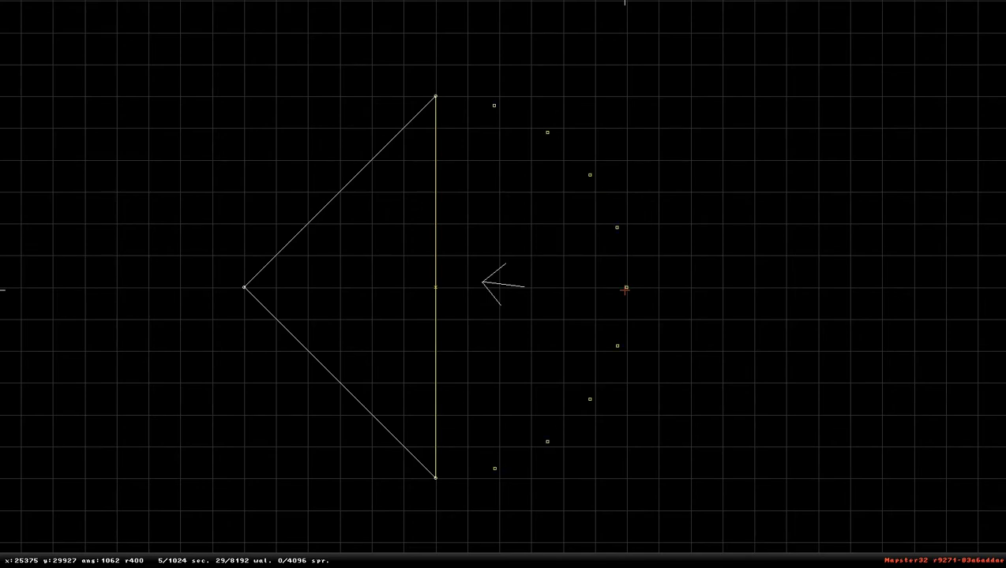
# Step: Turn the triangle into a half ring, using nine circle points for the outer arc and nine for a two-square-wide inner arc
pyautogui.press('space')
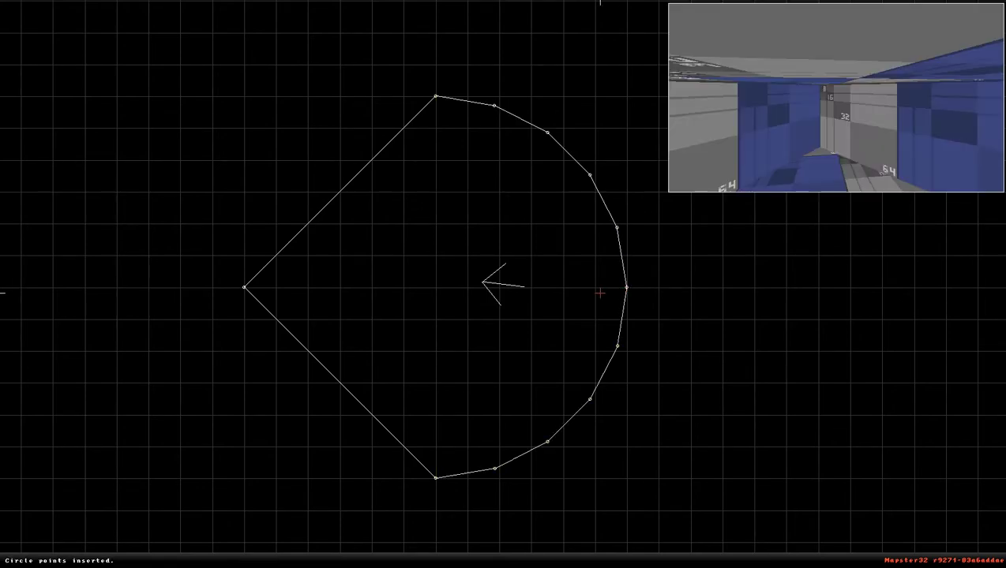
pyautogui.moveTo(244, 287); pyautogui.dragTo(434, 474)
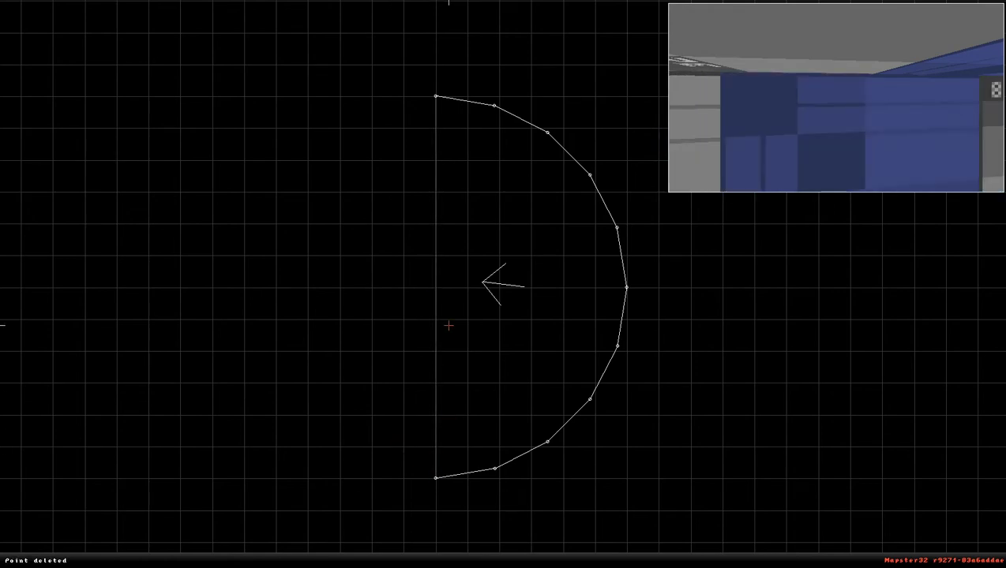
pyautogui.press('Insert')
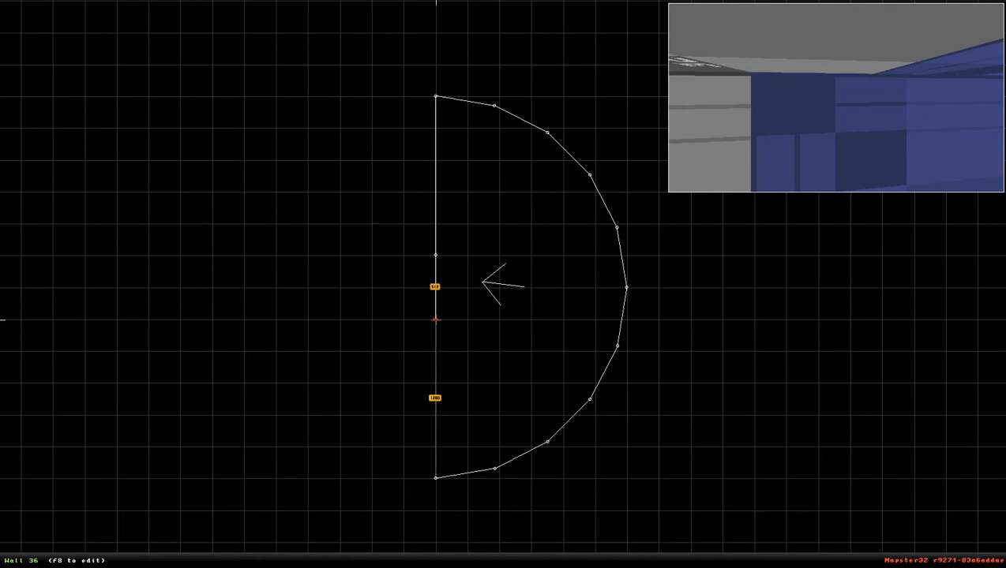
pyautogui.press('c')
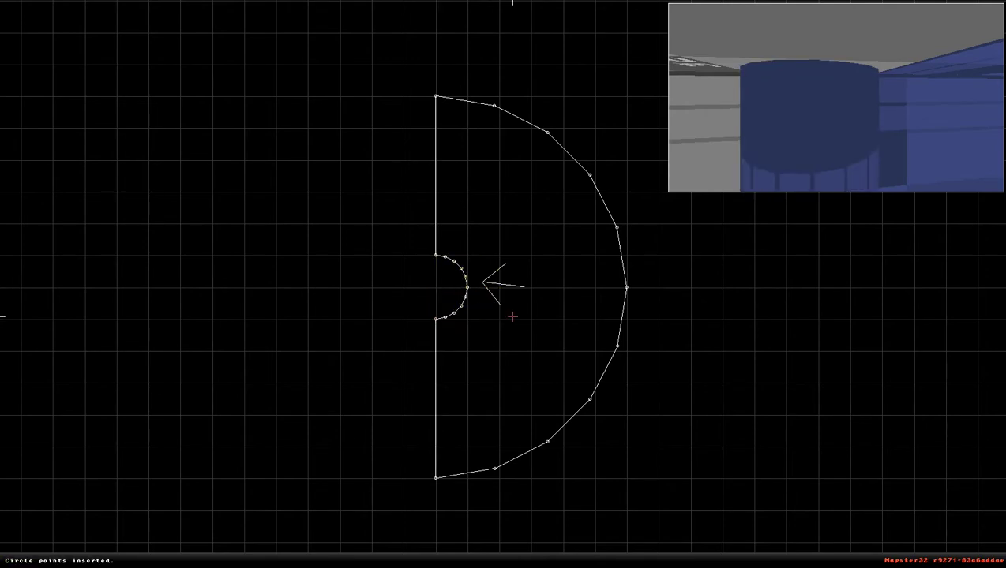
# Step: Split the half ring with radial walls joining the first three inner-arc points from the upper end to their matching outer-arc points
pyautogui.moveTo(511, 257); pyautogui.dragTo(531, 213, button='middle')
pyautogui.scroll(2, 503, 283)
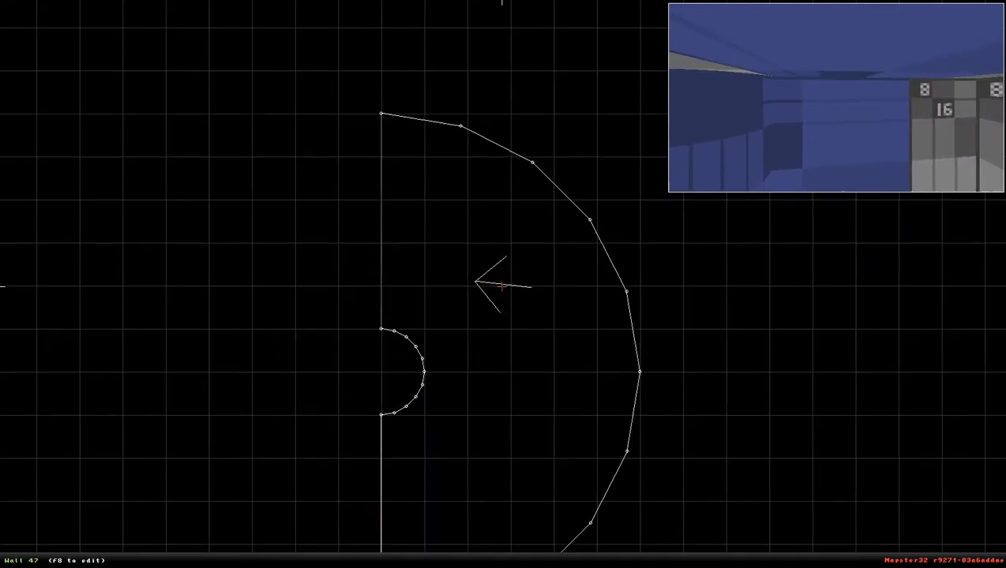
pyautogui.press('space')
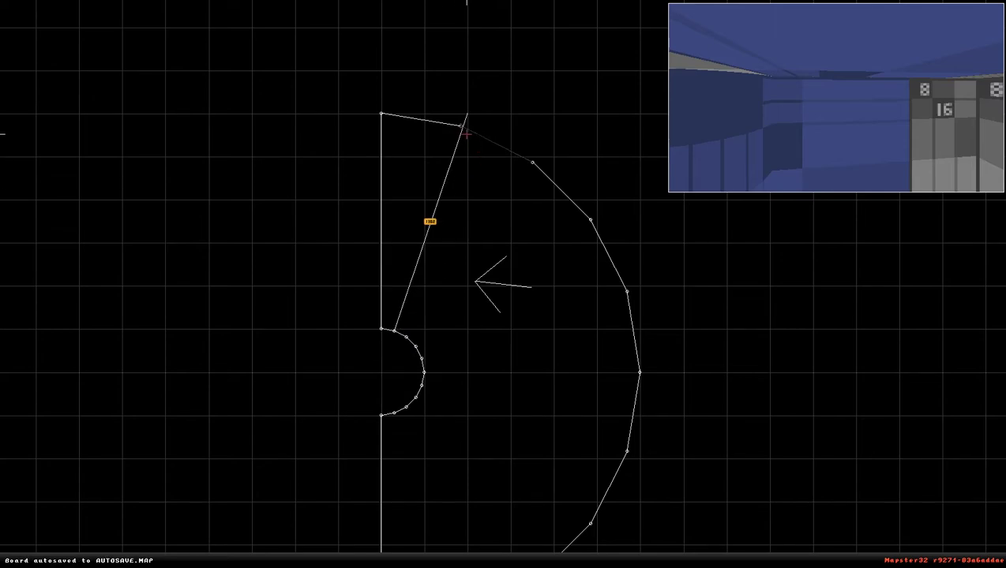
pyautogui.press('space')
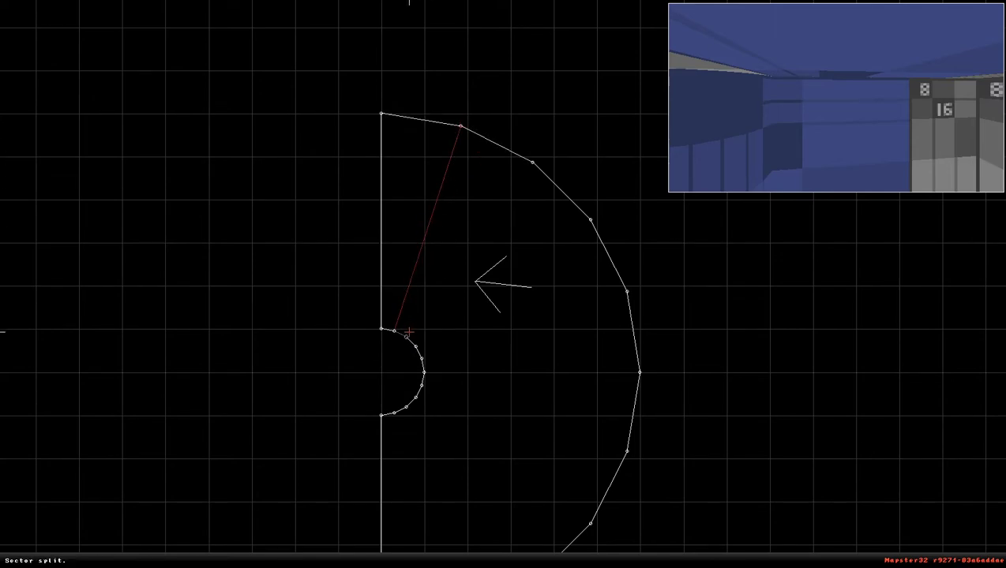
pyautogui.press('space')
pyautogui.press('space')
pyautogui.press('space')
# Step: Split the half ring with radial walls through the fourth and fifth inner-arc points from the upper end
pyautogui.press('space')
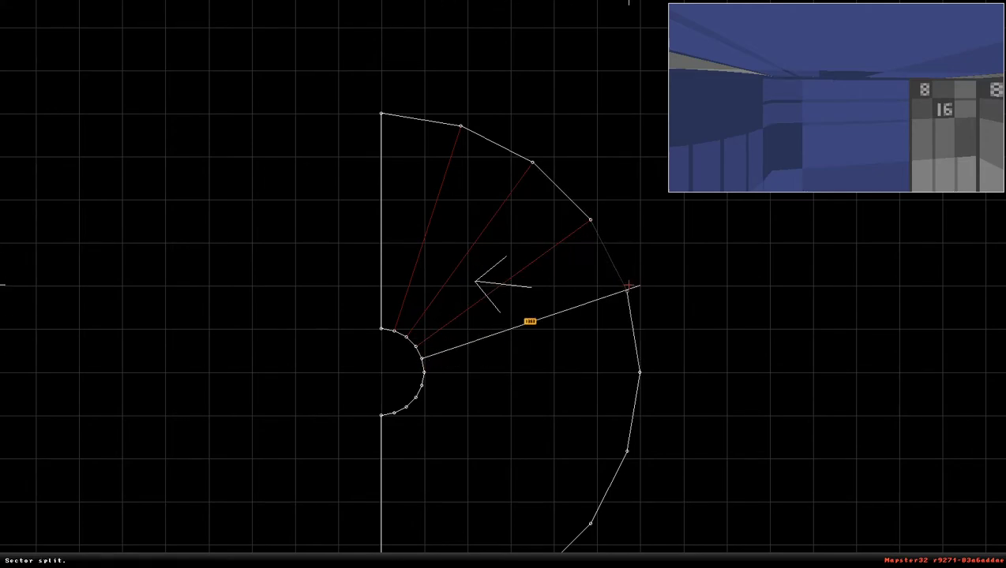
pyautogui.press('space')
pyautogui.press('space')
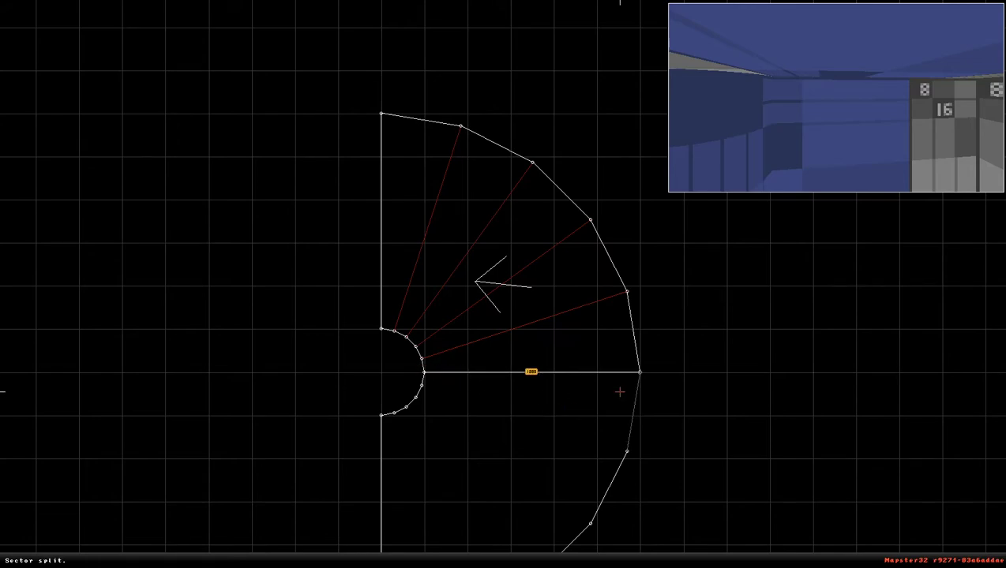
pyautogui.press('space')
pyautogui.press('space')
# Step: Split the lower half of the ring with radial walls joining the remaining four inner-arc points to their matching outer-arc points
pyautogui.rightClick(567, 414)
pyautogui.moveTo(503, 284); pyautogui.dragTo(521, 307, button='right')
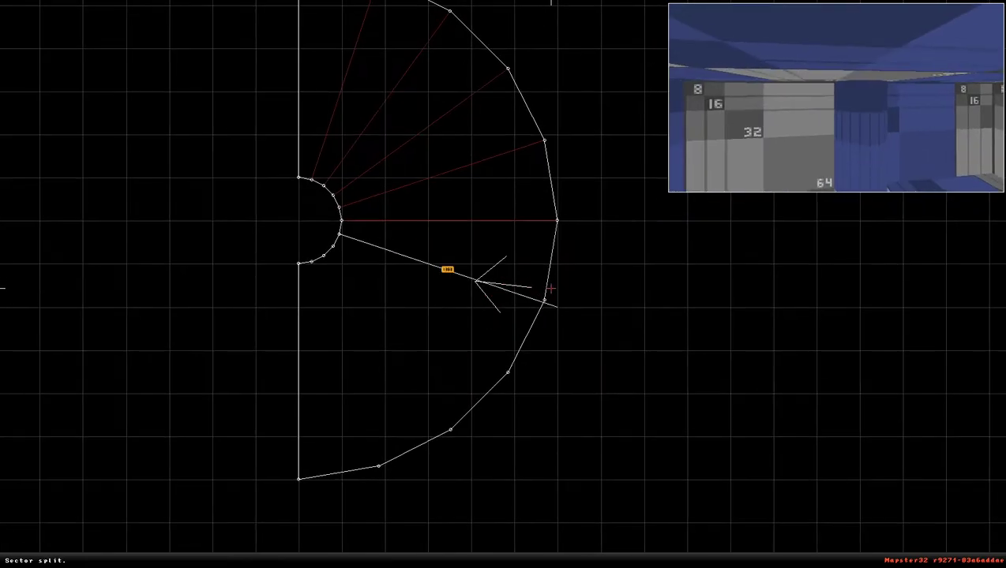
pyautogui.press('space')
pyautogui.press('BackSpace')
pyautogui.press('space')
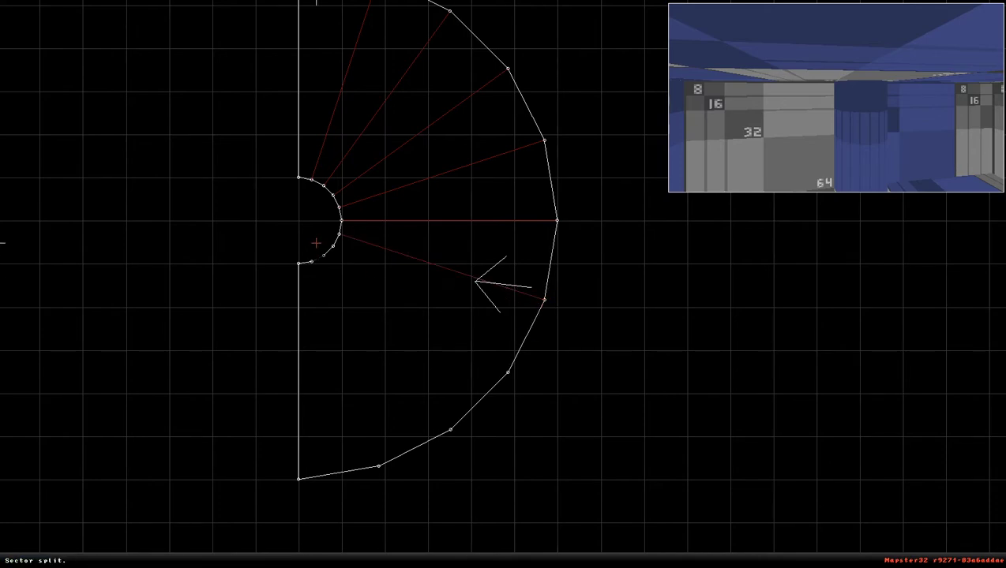
pyautogui.press('space')
pyautogui.press('space')
pyautogui.press('space')
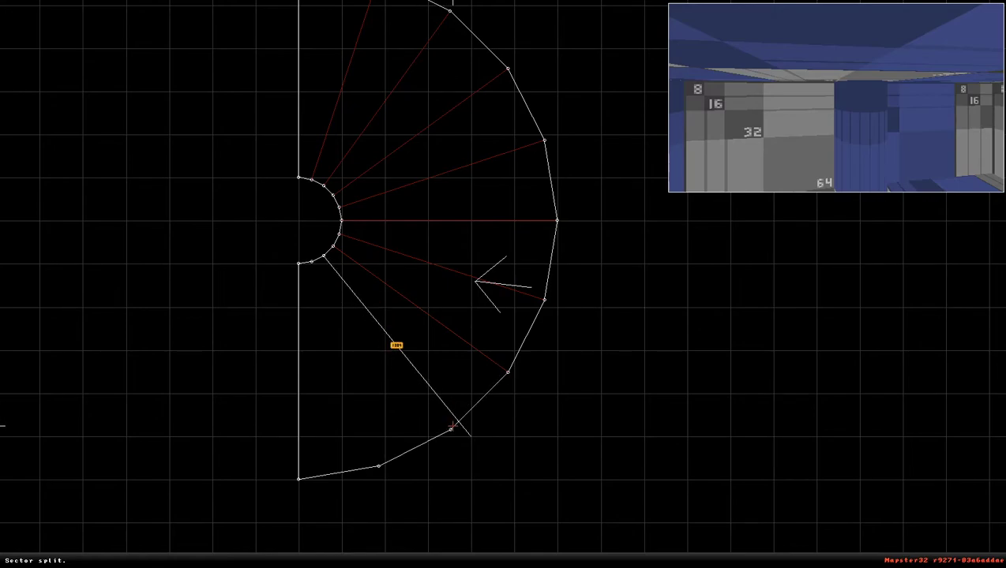
pyautogui.press('space')
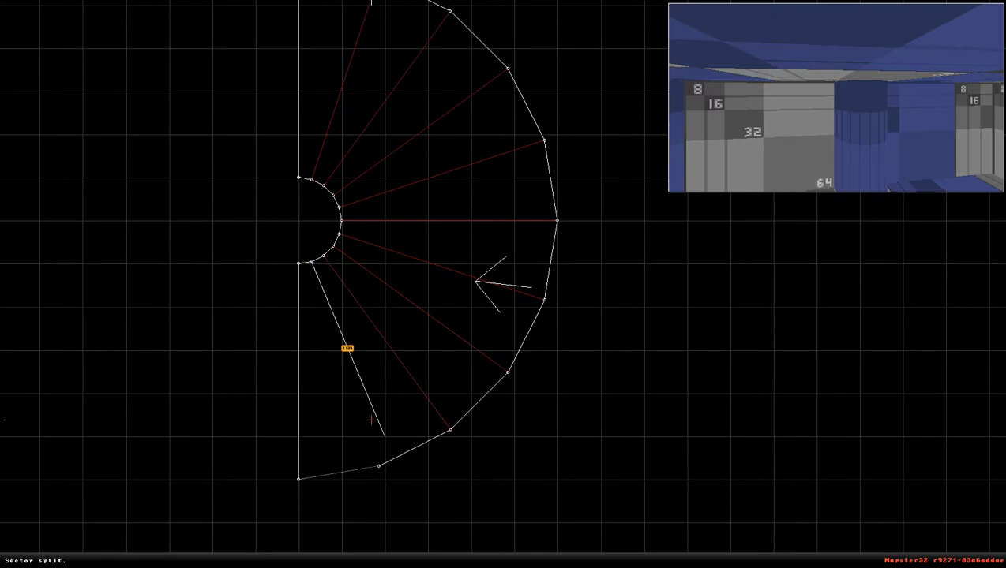
pyautogui.press('space')
# Step: Draw a square sector with 1280-unit sides against the half ring's lower straight edge
pyautogui.rightClick(406, 273)
pyautogui.scroll(-3, 503, 284)
pyautogui.scroll(2, 503, 284)
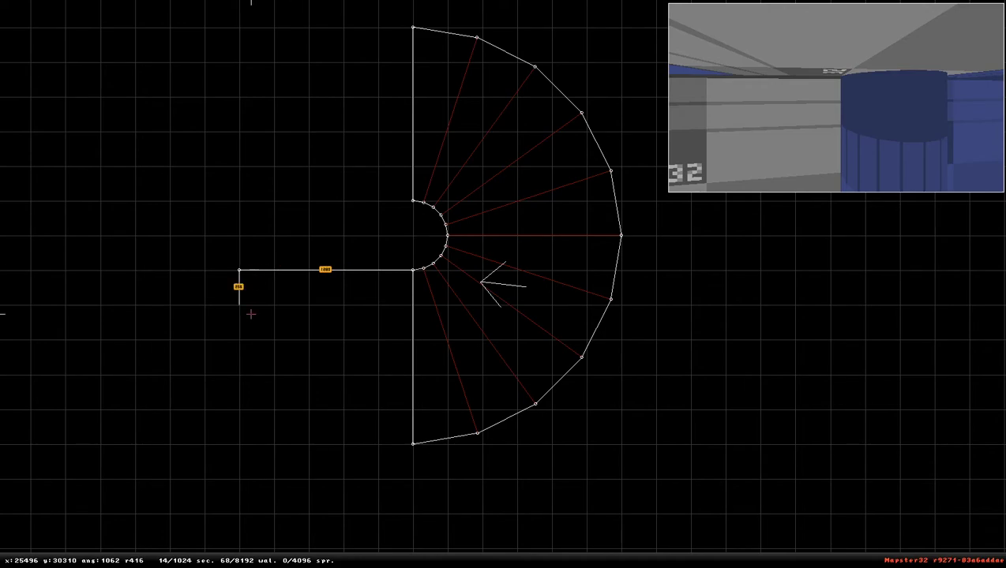
pyautogui.press('space')
pyautogui.press('space')
pyautogui.press('space')
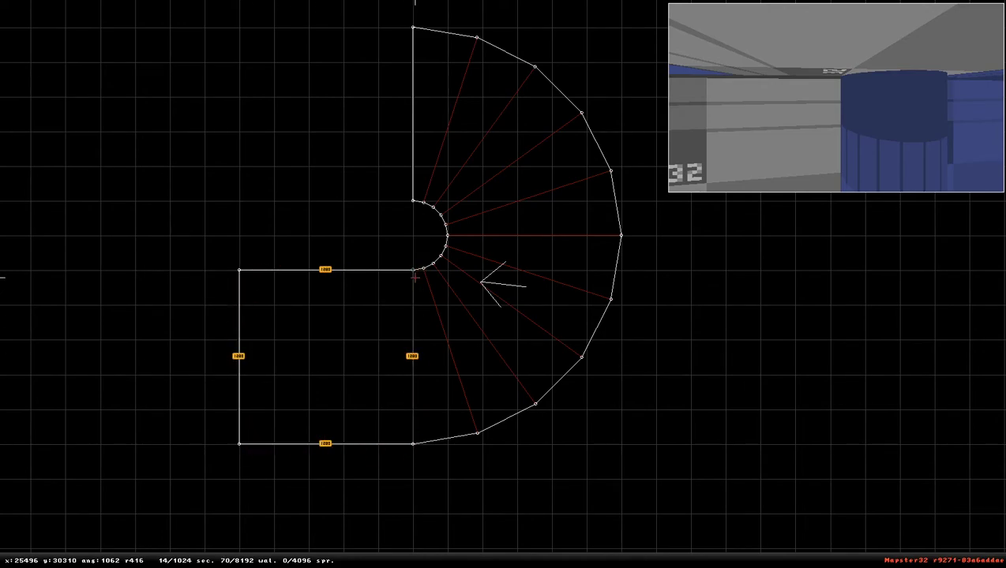
pyautogui.press('space')
# Step: Duplicate the ten wedges of the half ring, mirror the copy horizontally and attach it to the original's straight side to complete the ring
pyautogui.keyDown('alt'); pyautogui.scroll(-3, 545, 239); pyautogui.keyUp('alt')
pyautogui.keyDown('alt'); pyautogui.moveTo(593, 52); pyautogui.dragTo(279, 471); pyautogui.keyUp('alt')
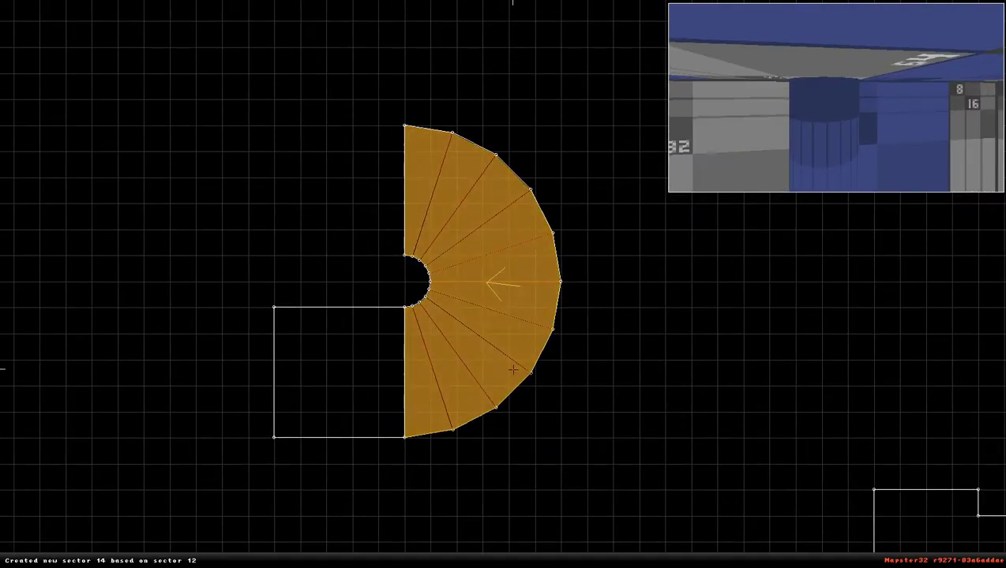
pyautogui.press('Insert')
pyautogui.moveTo(550, 288); pyautogui.dragTo(723, 328)
pyautogui.press('x')
pyautogui.moveTo(624, 353); pyautogui.dragTo(365, 338)
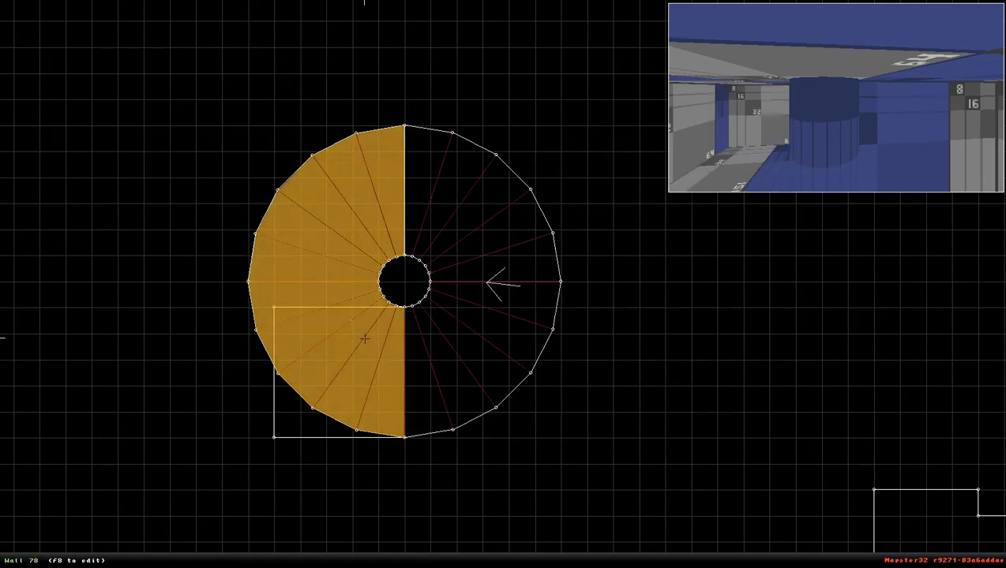
pyautogui.press('alt')
pyautogui.moveTo(521, 254); pyautogui.dragTo(508, 284, button='right')
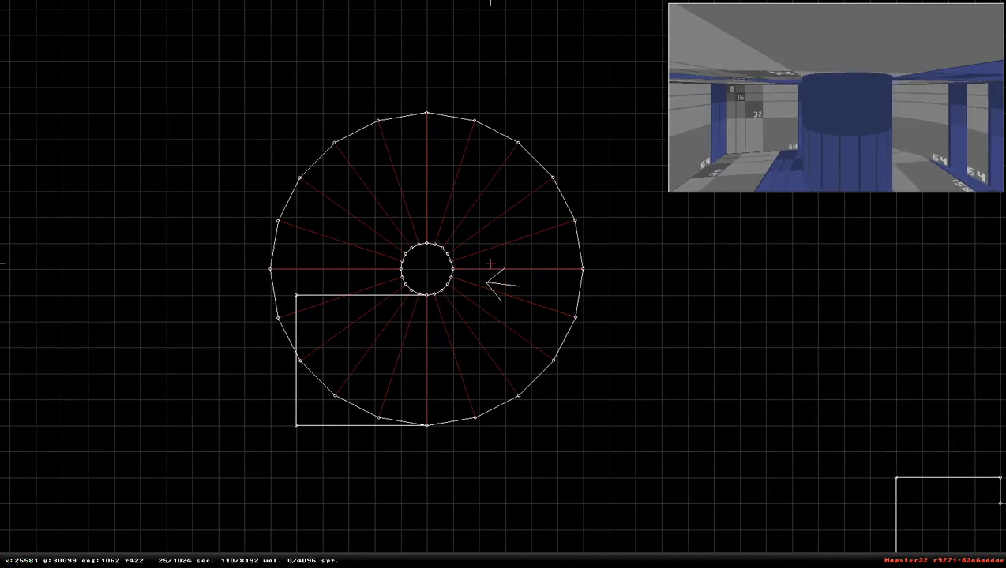
# Step: Switch to the 3D view inside the ring and align the wall textures around the central column
pyautogui.press('KP_Enter')
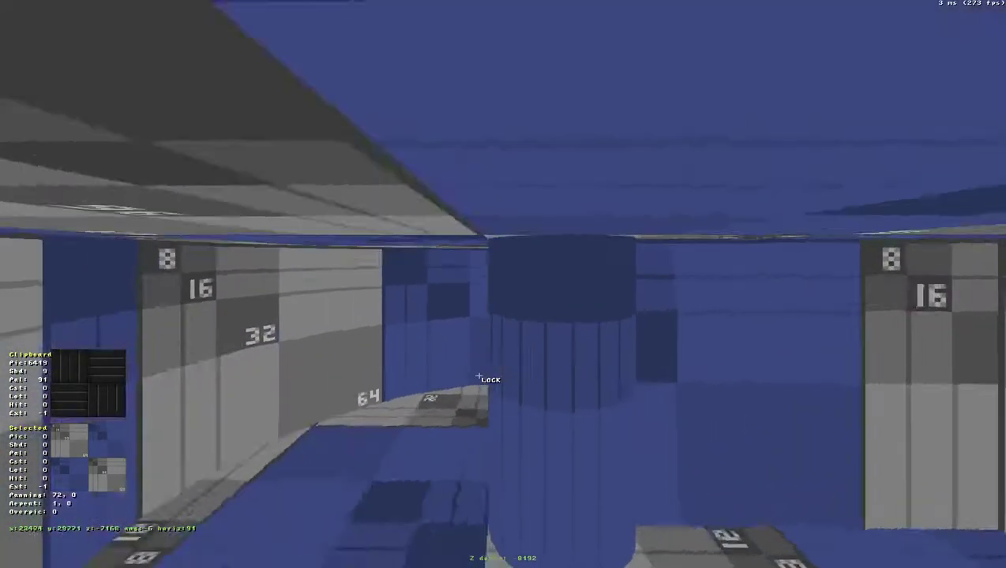
pyautogui.moveTo(480, 376); pyautogui.dragTo(478, 376)
pyautogui.press('Up')
pyautogui.press('.')
pyautogui.press('z')
pyautogui.press('a')
pyautogui.press('.')
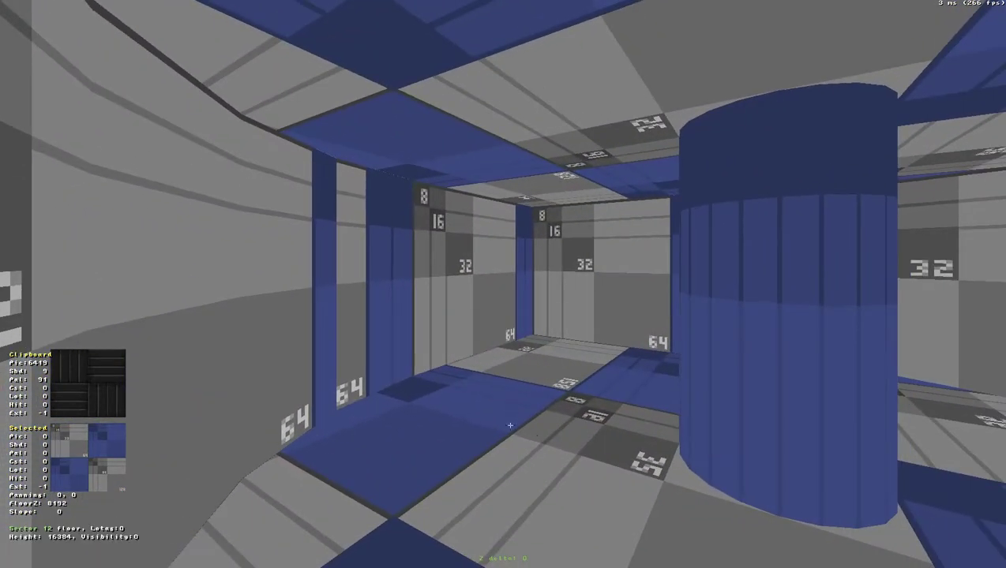
# Step: Colour overlapping sector floors beside the central column, using palette 9 for red and palette 12 for orange
pyautogui.press('KP_Enter')
pyautogui.press('KP_Enter')
pyautogui.press('Down')
pyautogui.press('Right')
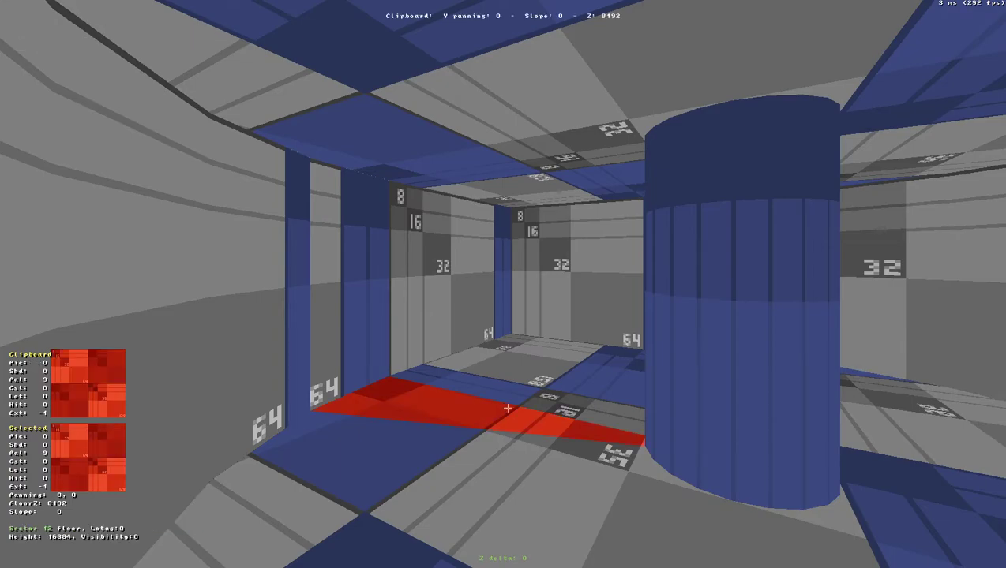
pyautogui.moveTo(534, 395)
pyautogui.mouseDown()
pyautogui.moveTo(524, 387)
pyautogui.moveTo(519, 398)
pyautogui.mouseUp()
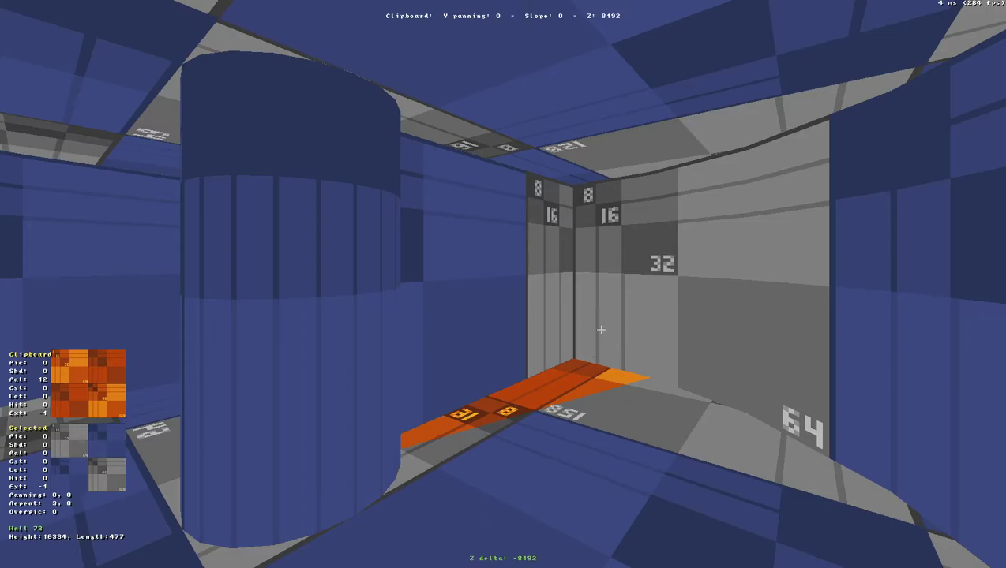
pyautogui.press('Return')
pyautogui.press('Return')
pyautogui.moveTo(582, 141); pyautogui.dragTo(581, 141)
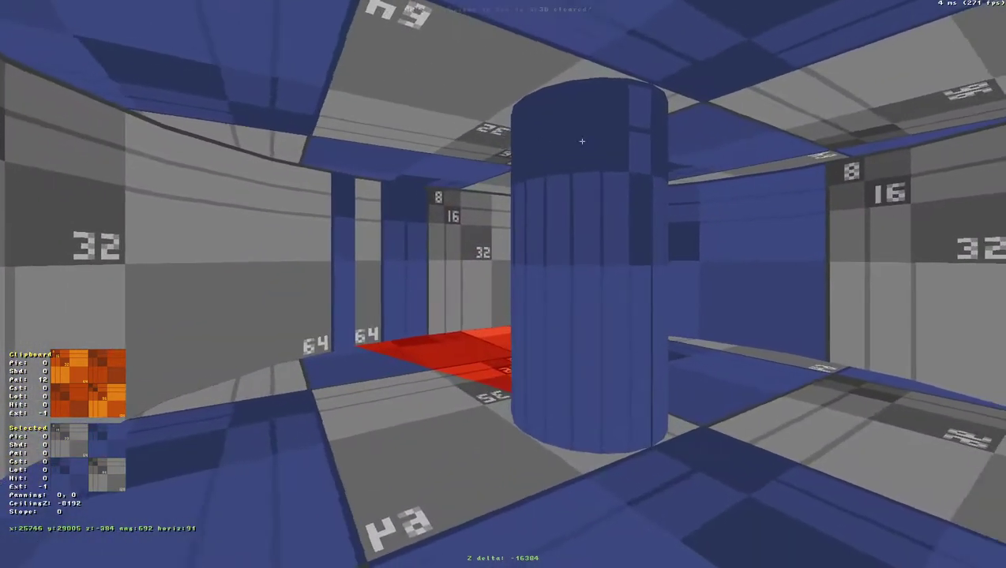
# Step: Examine the overlapping coloured floors from different sides of the central column
pyautogui.moveTo(582, 141); pyautogui.dragTo(582, 142, button='middle')
pyautogui.moveTo(582, 141); pyautogui.dragTo(582, 141)
pyautogui.moveTo(582, 142); pyautogui.dragTo(582, 141, button='middle')
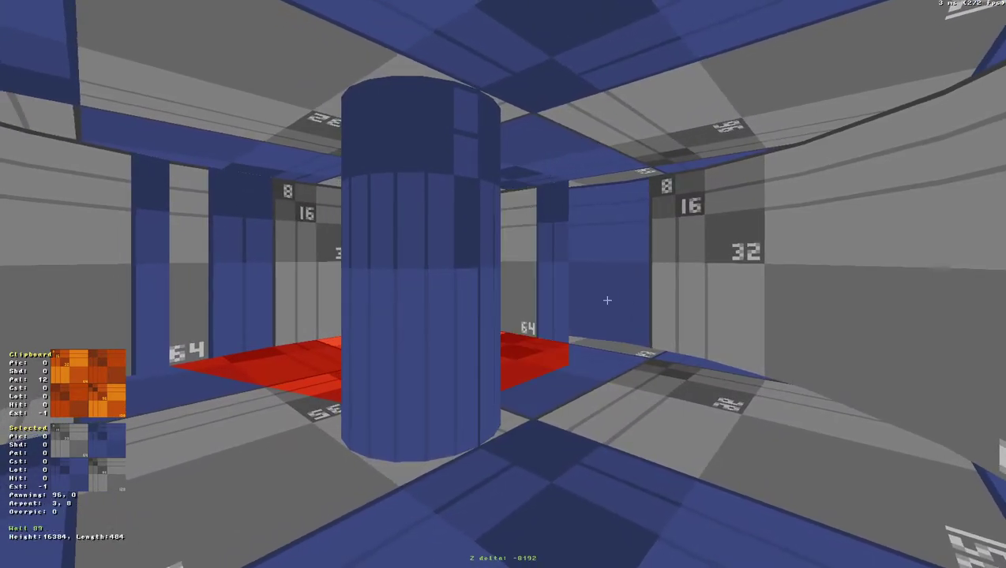
pyautogui.moveTo(521, 375); pyautogui.dragTo(550, 327)
pyautogui.moveTo(550, 327); pyautogui.dragTo(550, 326, button='middle')
pyautogui.moveTo(613, 285); pyautogui.dragTo(620, 282, button='middle')
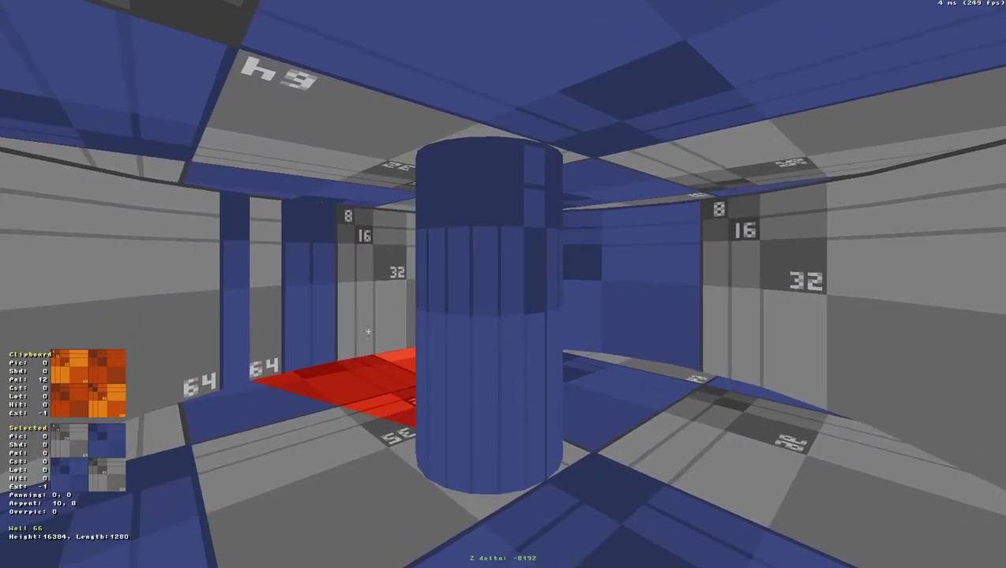
pyautogui.moveTo(426, 358); pyautogui.dragTo(425, 358, button='middle')
pyautogui.press('.')
pyautogui.press(',')
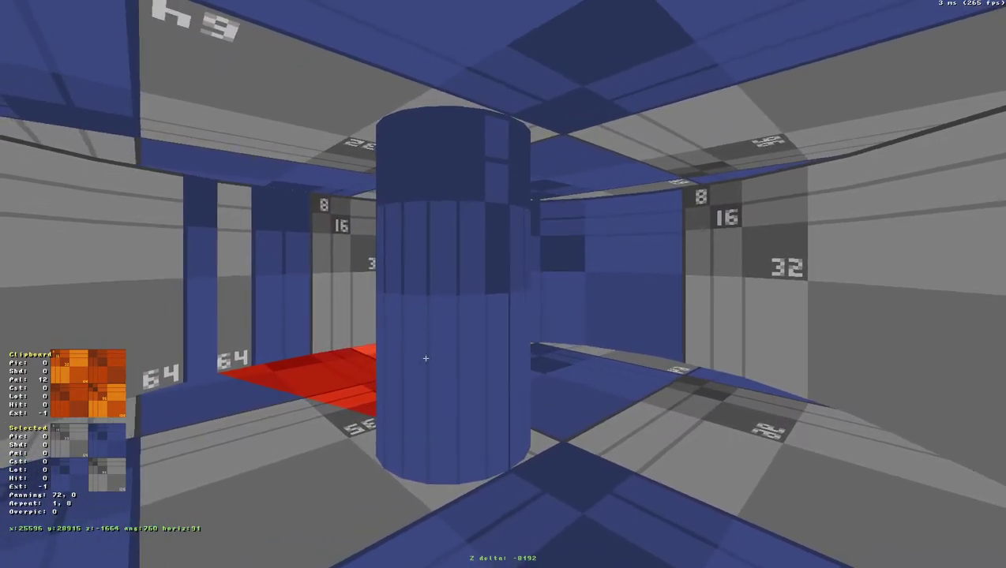
# Step: Return to the 2D map and undo the mirrored copy, square, radial walls and inner arc back to the half disc
pyautogui.press('KP_Enter')
pyautogui.hotkey('ctrl', 'z')
pyautogui.hotkey('ctrl', 'z')
pyautogui.hotkey('ctrl', 'z')
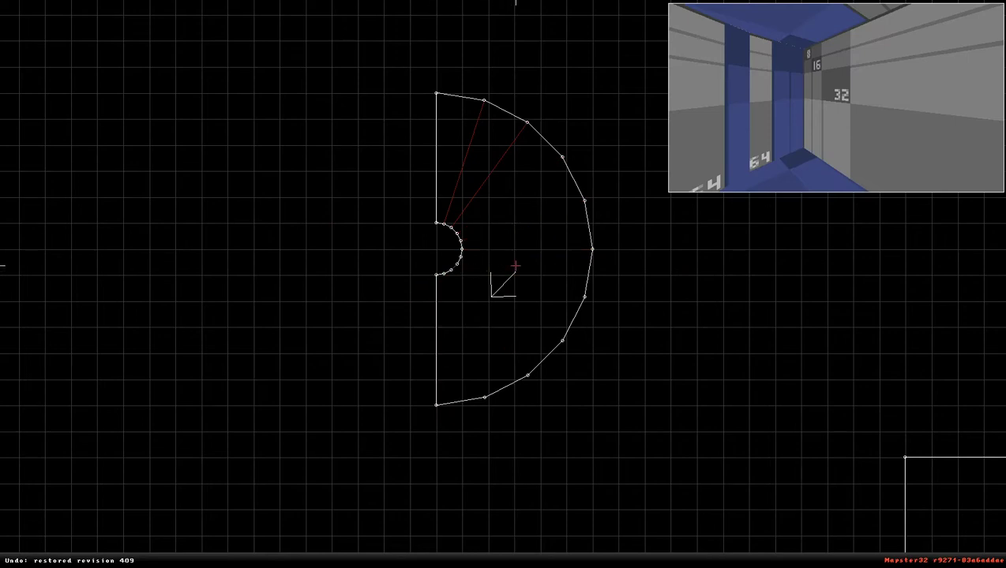
# Step: Place two points six fine grid squares apart around the straight side's middle and curve the wall between them inward with seven circle points
pyautogui.press('g')
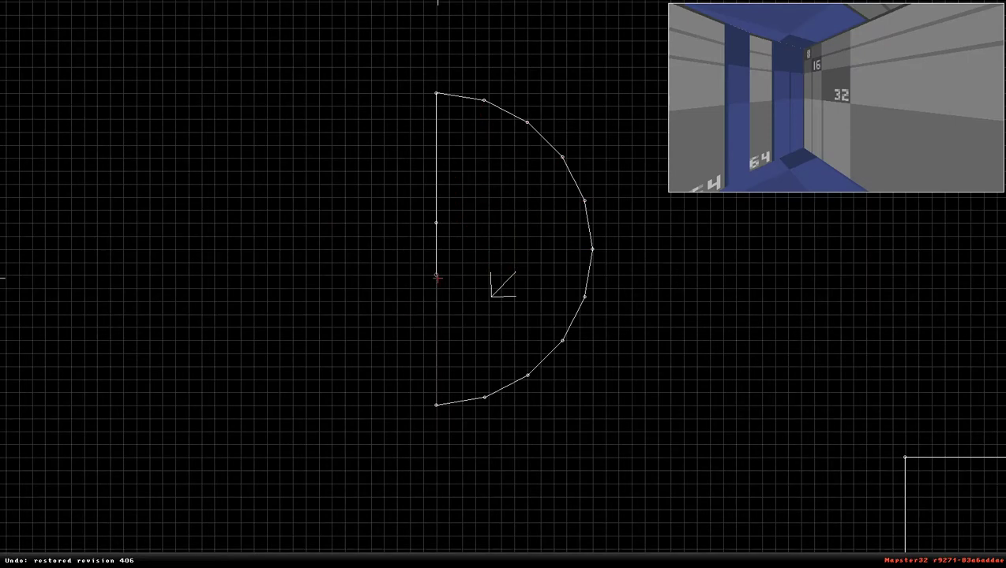
pyautogui.press('Insert')
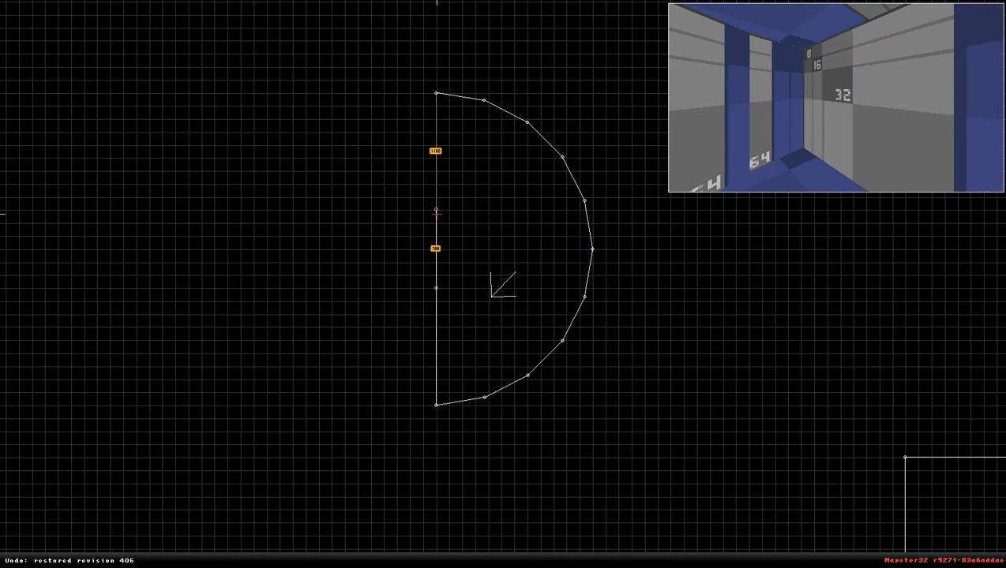
pyautogui.press('c')
pyautogui.scroll(2, 454, 346)
# Step: Split the half ring with radial walls at the first three inner-arc points from the lower end, coarsening the grid to 1024 units
pyautogui.press('space')
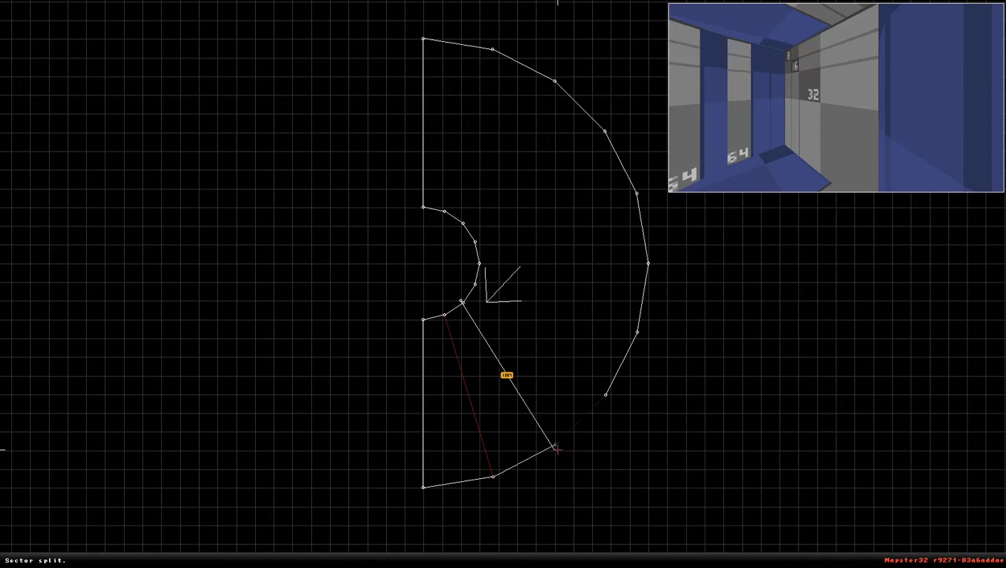
pyautogui.press('BackSpace')
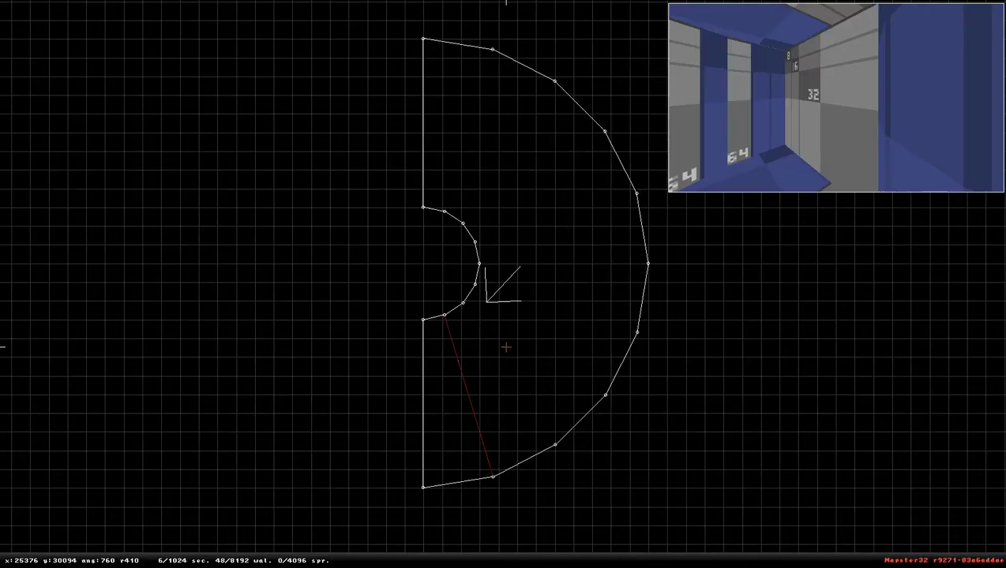
pyautogui.press('g')
pyautogui.press('g')
pyautogui.press('g')
pyautogui.press('g')
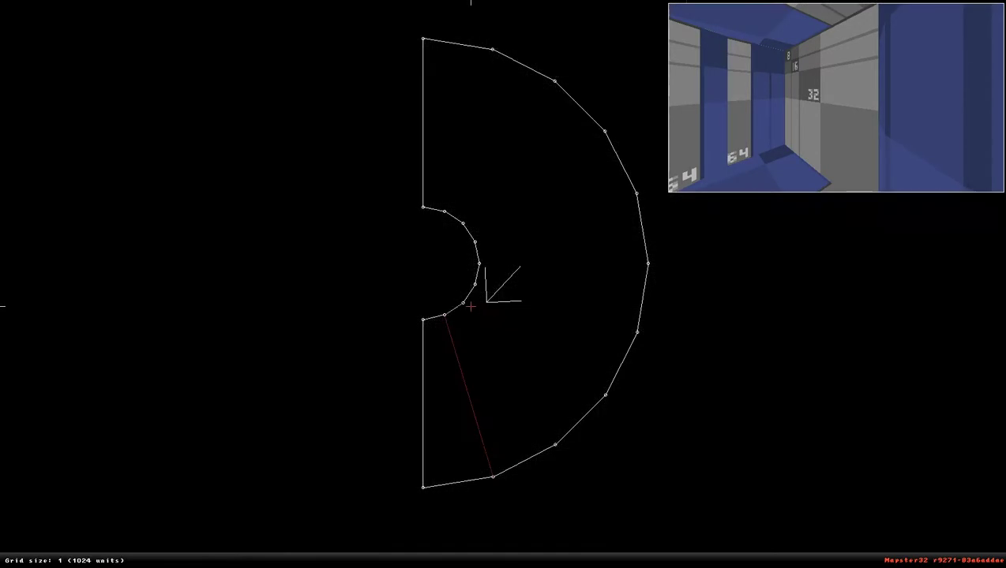
pyautogui.press('space')
pyautogui.press('space')
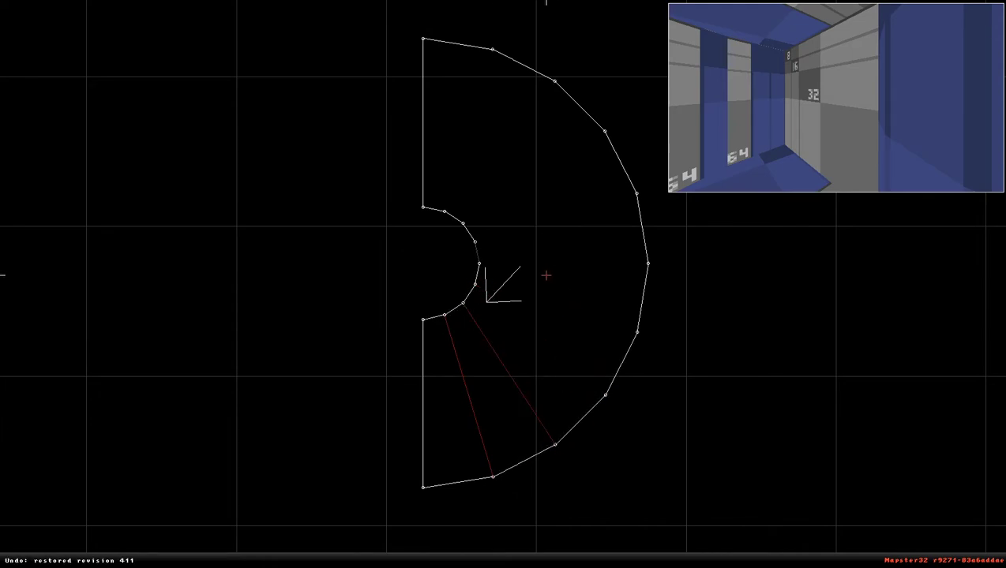
pyautogui.hotkey('ctrl', 'y')
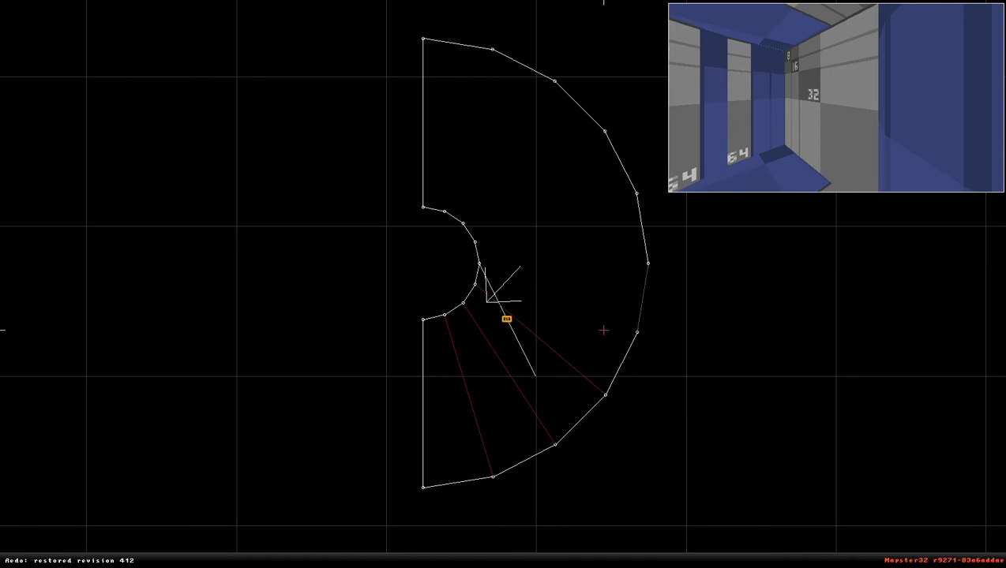
pyautogui.press('space')
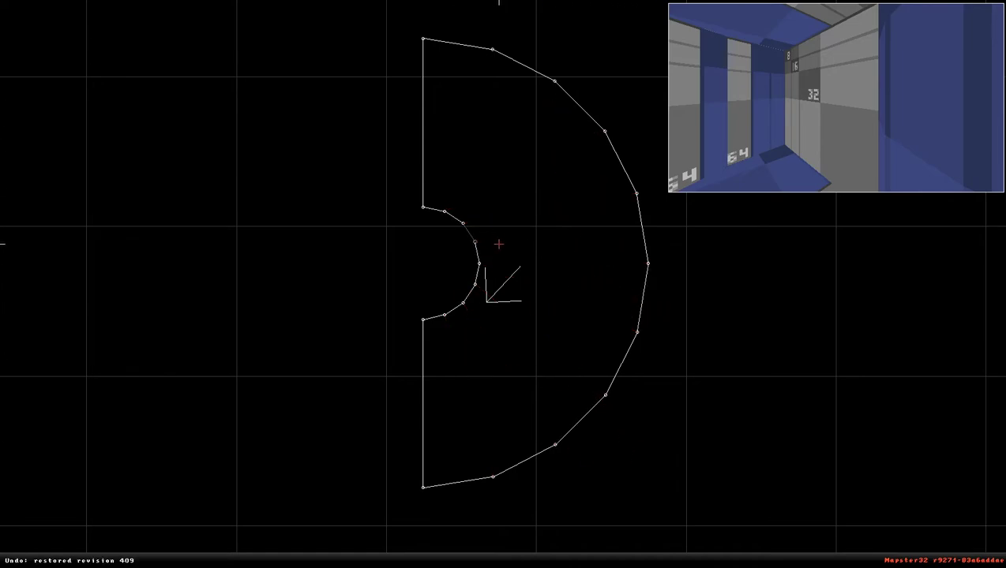
# Step: Replace the seven-point inner arc and its radial walls with an inner arc of nine circle points
pyautogui.hotkey('ctrl', 'z')
pyautogui.press('g')
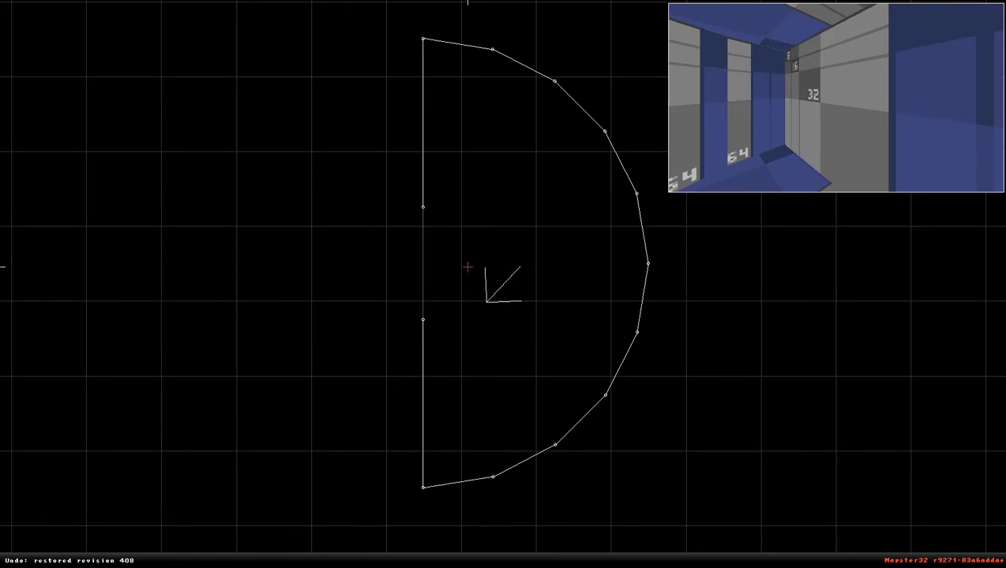
pyautogui.press('g')
pyautogui.press('g')
pyautogui.press('c')
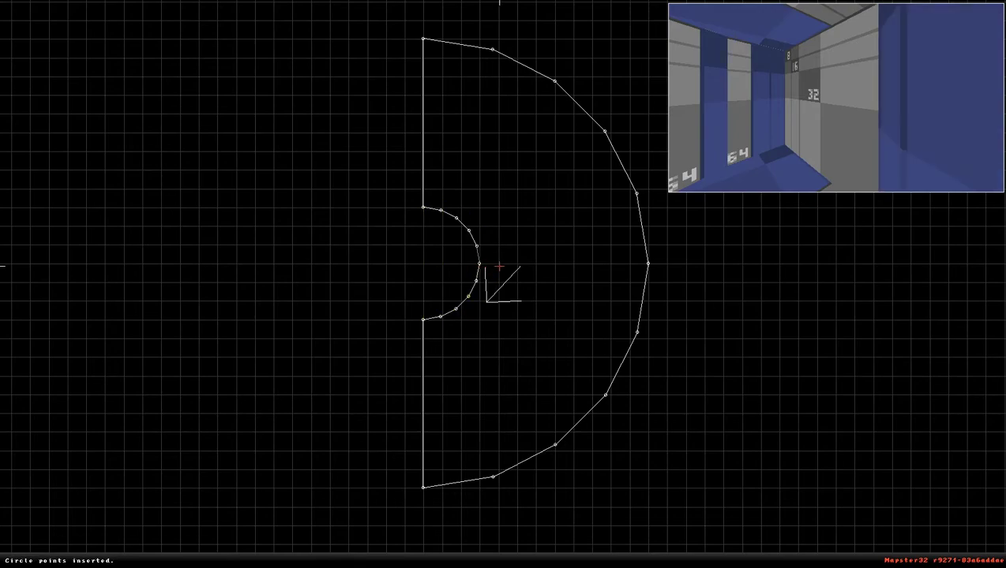
# Step: Coarsen the grid to 1024 units and split off the half ring's lowest wedge with a radial wall
pyautogui.hotkey('shift', 'g')
pyautogui.hotkey('shift', 'g')
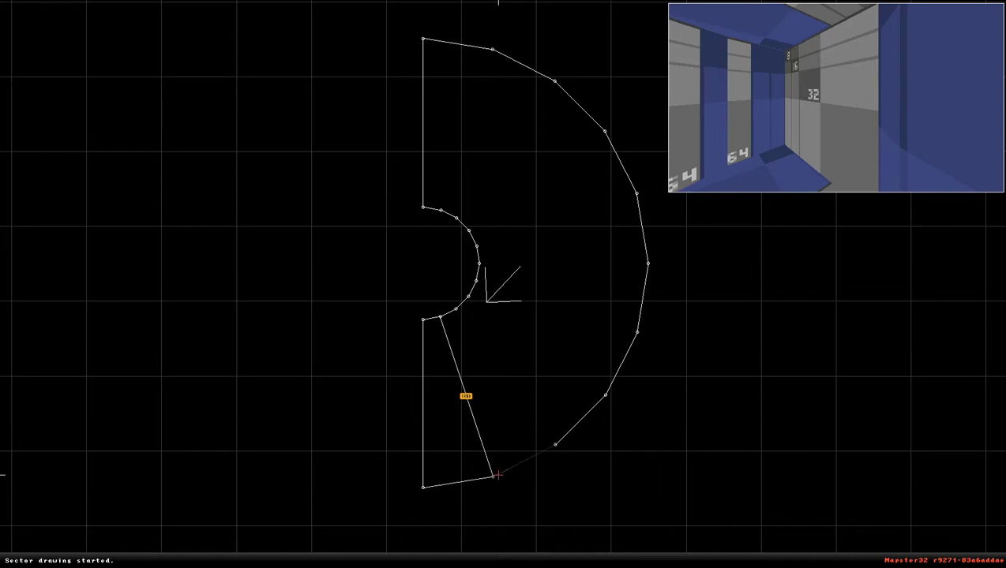
pyautogui.press('BackSpace')
pyautogui.press('g')
pyautogui.press('g')
pyautogui.press('g')
pyautogui.press('g')
pyautogui.press('g')
pyautogui.press('g')
pyautogui.press('g')
pyautogui.press('g')
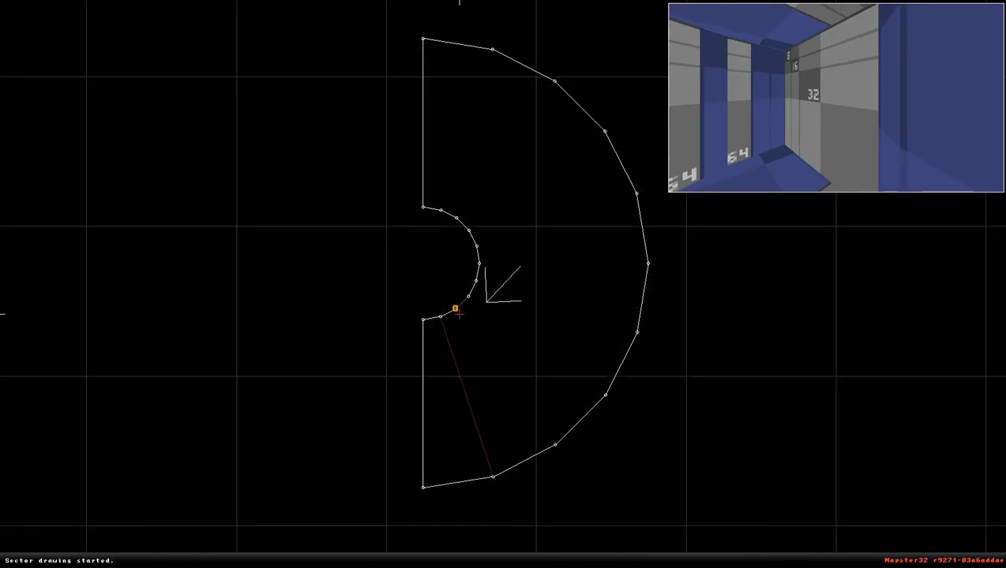
# Step: Split the rest of the half ring with radial walls joining the remaining eight inner-arc points to their matching outer-arc points
pyautogui.press('space')
pyautogui.press('space')
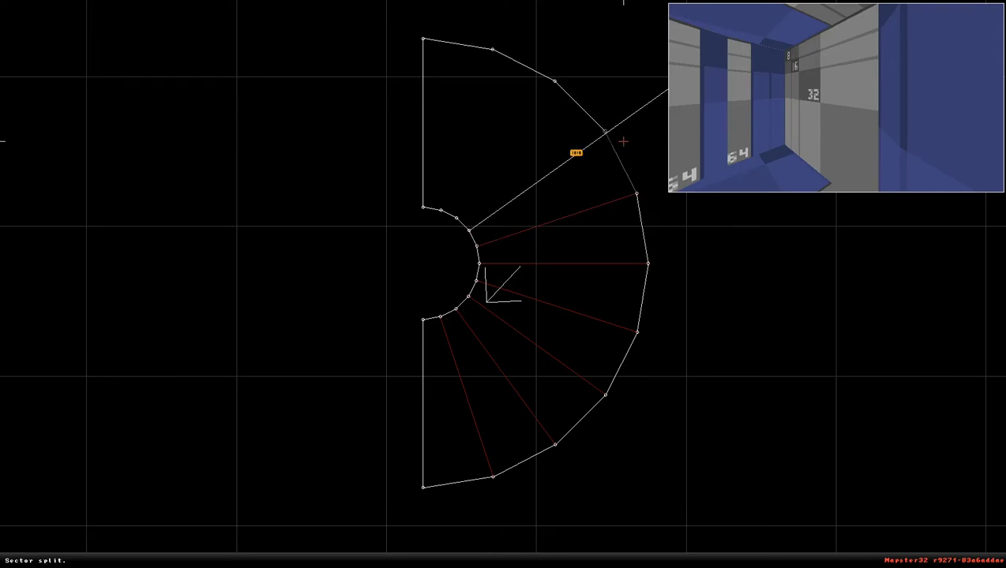
pyautogui.click(556, 83)
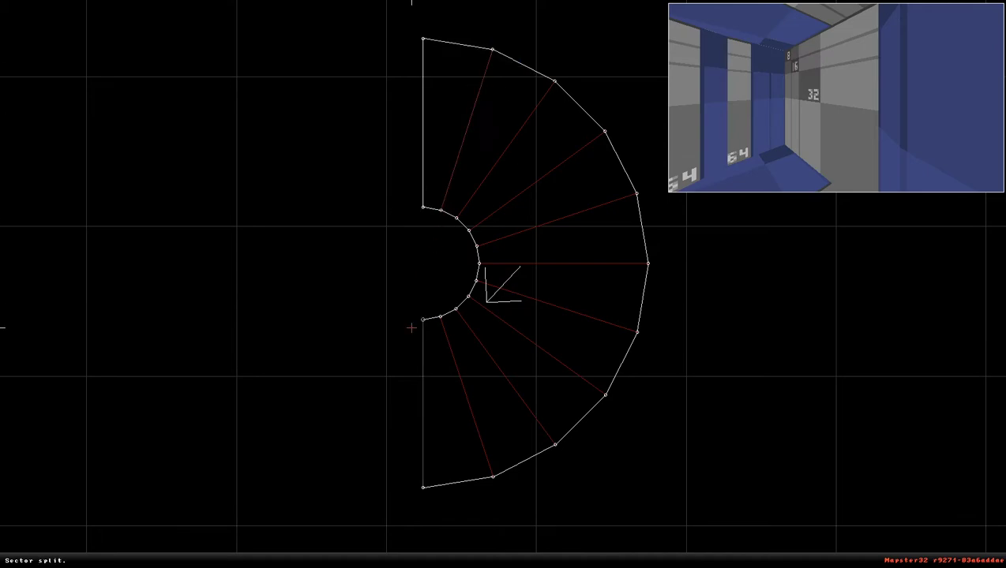
# Step: Refine the grid to 128 units, draw a rectangular sector off the half ring's lower end wall, and widen it leftward by two corner points
pyautogui.press('g')
pyautogui.press('g')
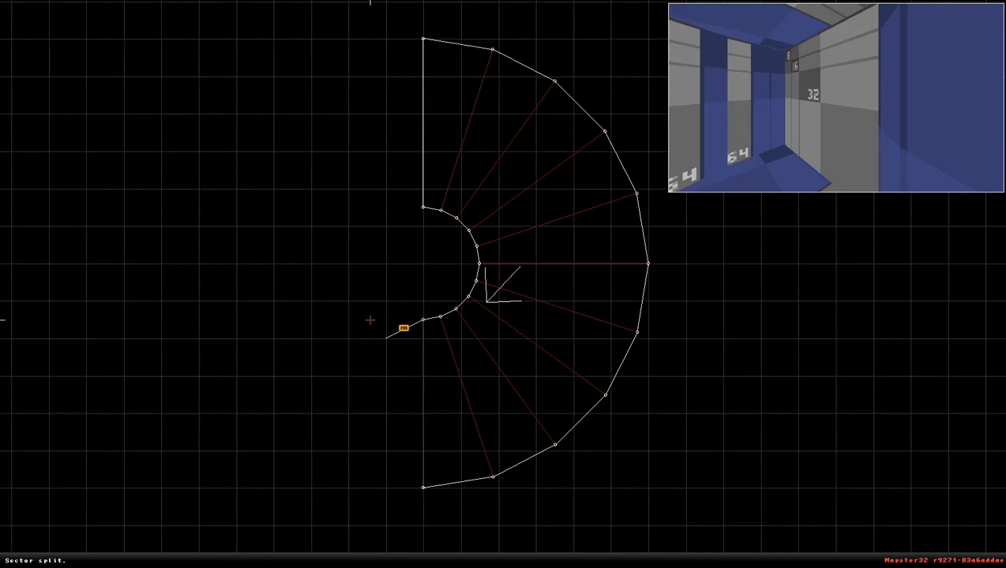
pyautogui.press('g')
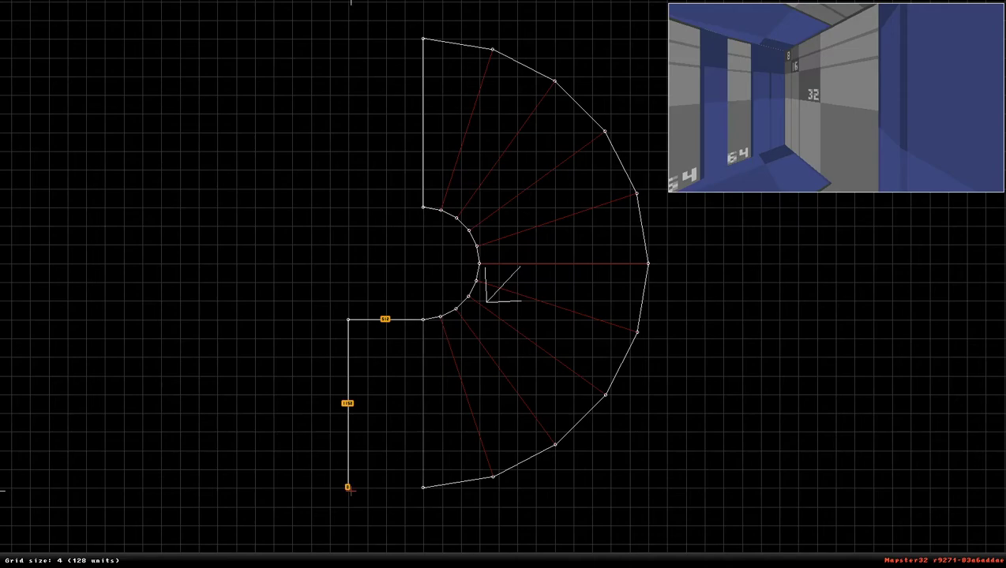
pyautogui.click(422, 487)
pyautogui.click(422, 319)
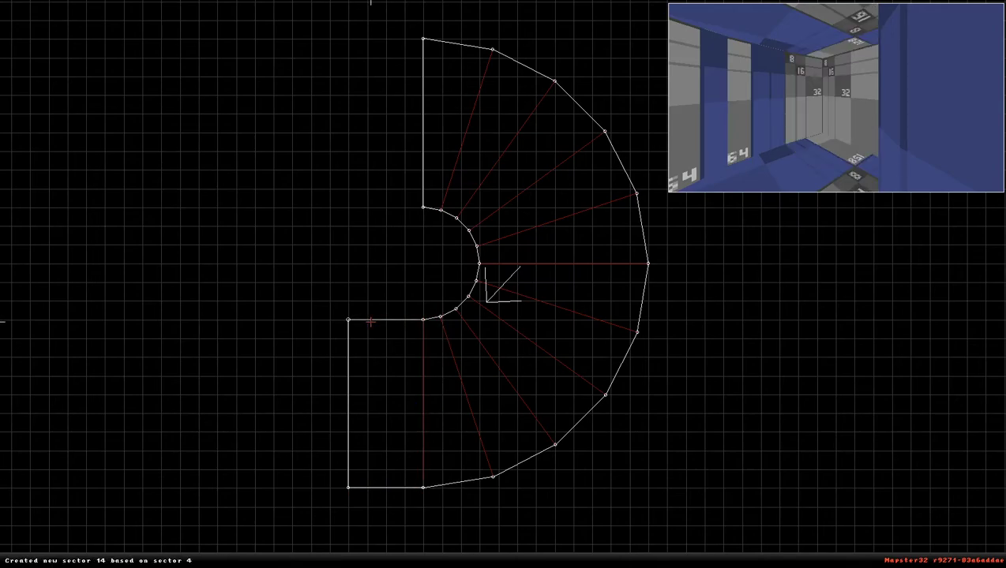
pyautogui.moveTo(416, 411); pyautogui.dragTo(496, 292, button='right')
pyautogui.scroll(-3, 503, 285)
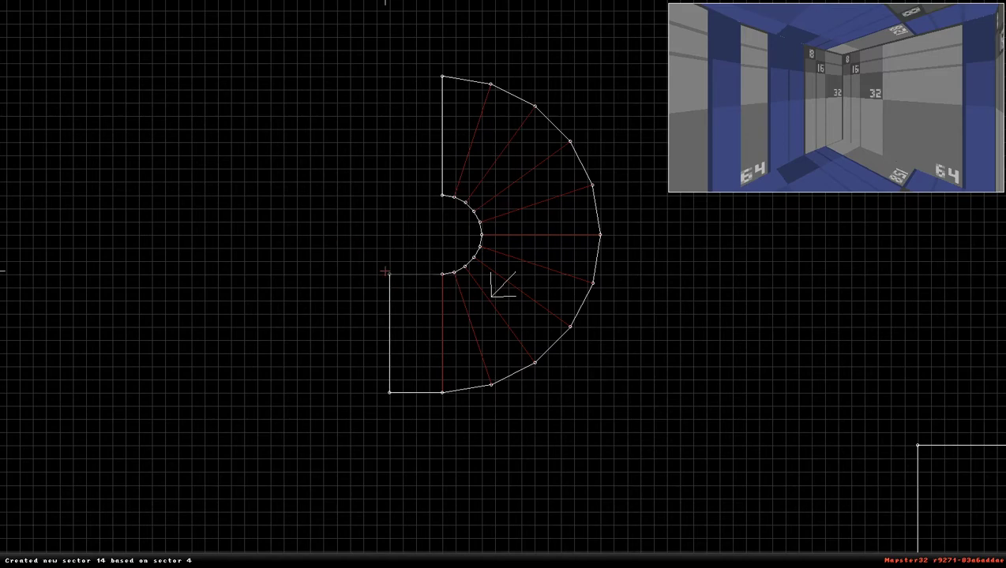
pyautogui.moveTo(385, 273); pyautogui.dragTo(362, 274)
pyautogui.moveTo(390, 392); pyautogui.dragTo(362, 393)
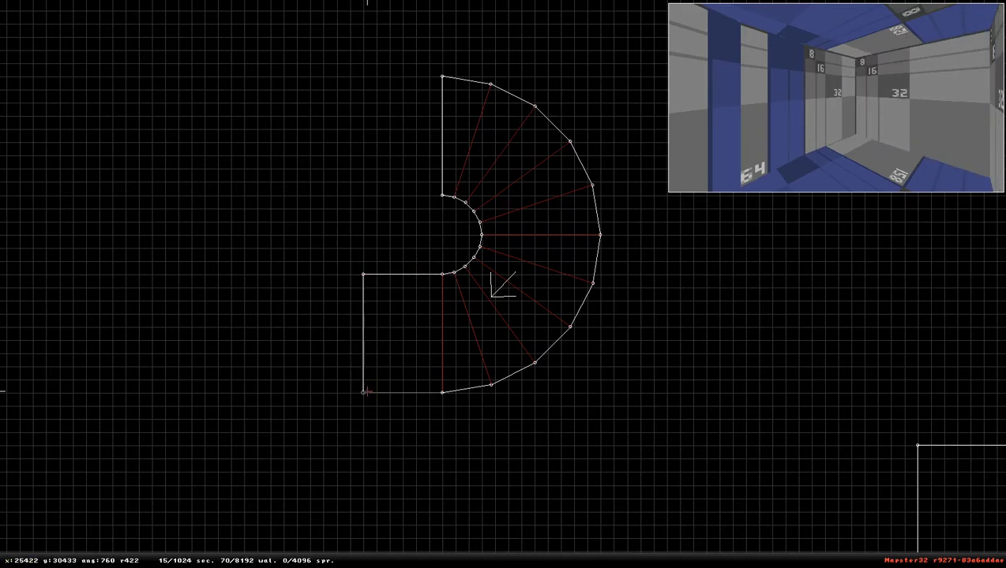
# Step: Duplicate the half ring's ten sectors, rotate the copy 180 degrees, and join it to the original as a full ring overlapping the rectangular sector
pyautogui.keyDown('alt'); pyautogui.moveTo(401, 22); pyautogui.dragTo(656, 441); pyautogui.keyUp('alt')
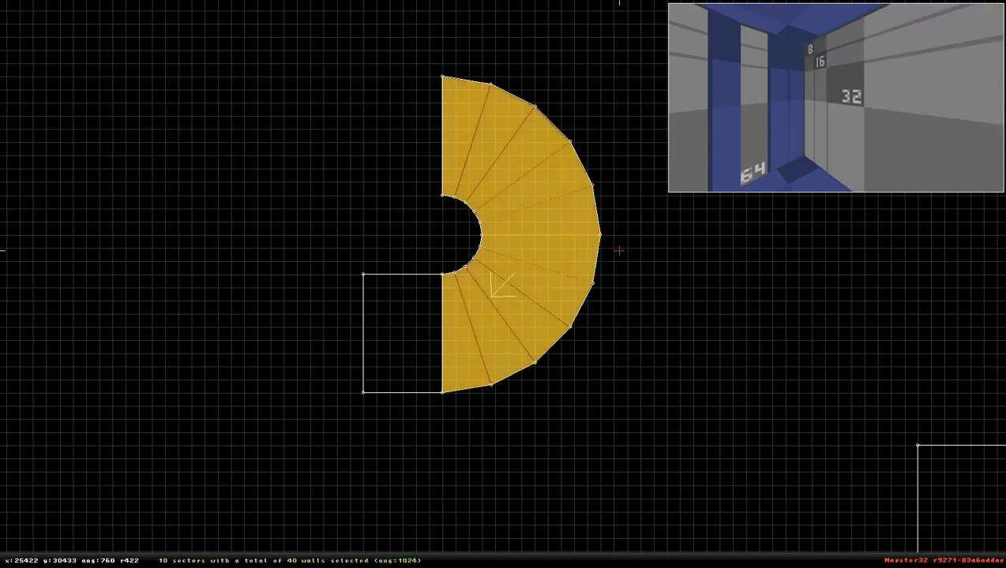
pyautogui.press('Insert')
pyautogui.press(',')
pyautogui.press(',')
pyautogui.moveTo(509, 221); pyautogui.dragTo(364, 232)
# Step: Set the rectangular sector's floor palette to 9 and copy that floor's attributes
pyautogui.press('KP_Enter')
pyautogui.moveTo(458, 203); pyautogui.dragTo(674, 221)
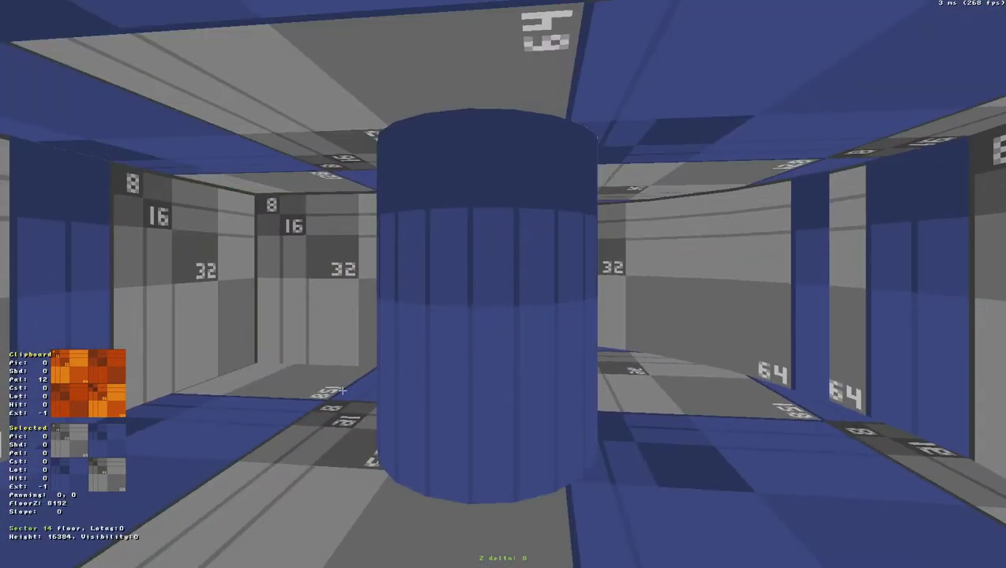
pyautogui.write('9')
pyautogui.press('Return')
pyautogui.press('Tab')
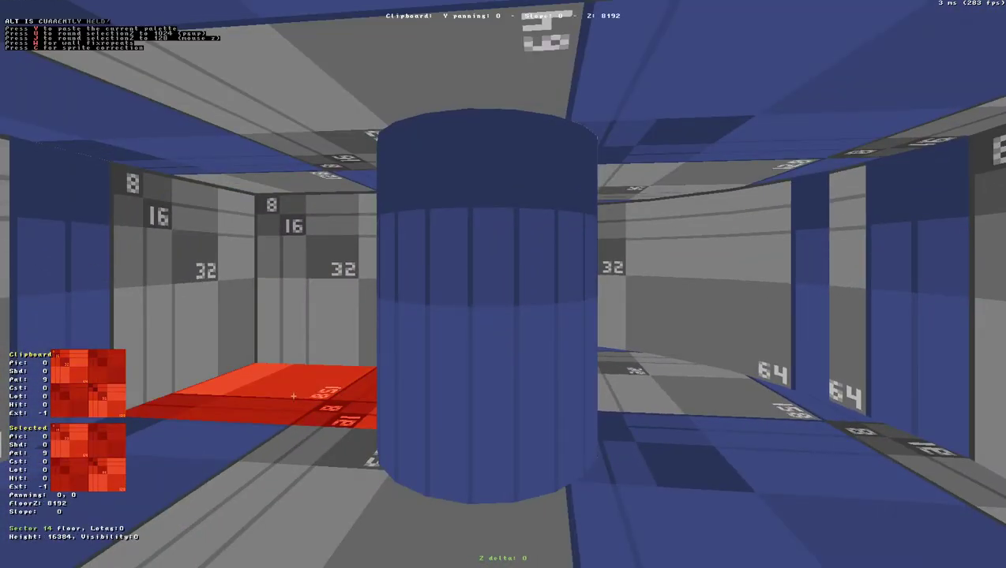
# Step: Examine the overlapping rectangular sector and ring from several spots in the 3D view and on the map
pyautogui.press('Up')
pyautogui.press('Left')
pyautogui.moveTo(284, 147); pyautogui.dragTo(263, 154)
pyautogui.press('KP_Enter')
pyautogui.moveTo(290, 239); pyautogui.dragTo(402, 262, button='right')
pyautogui.press('KP_Enter')
pyautogui.moveTo(499, 331); pyautogui.dragTo(499, 331)
pyautogui.press('KP_Enter')
pyautogui.moveTo(279, 373); pyautogui.dragTo(498, 284, button='right')
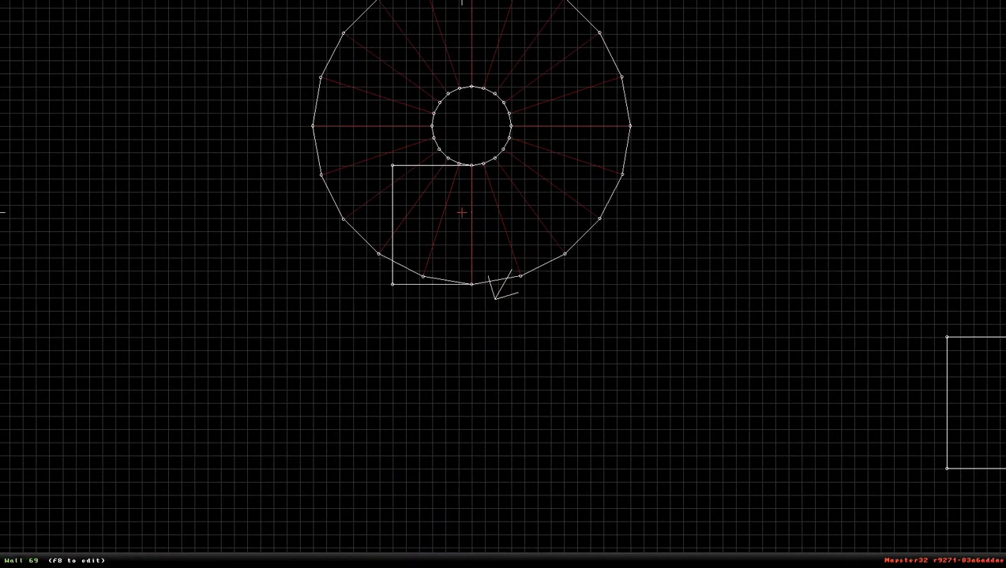
# Step: Undo the half ring's duplication and joining, and delete the rectangular sector at its lower end
pyautogui.hotkey('ctrl', 'z')
pyautogui.moveTo(507, 197); pyautogui.dragTo(503, 284, button='right')
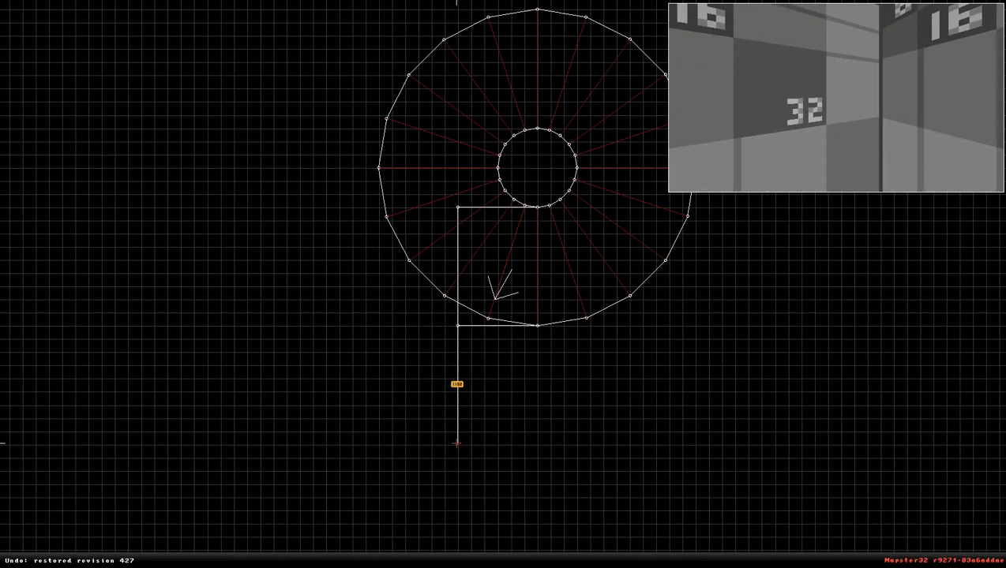
pyautogui.press('KP_Enter')
pyautogui.press('KP_Enter')
pyautogui.hotkey('ctrl', 'z')
pyautogui.hotkey('ctrl', 'z')
pyautogui.hotkey('ctrl', 'z')
pyautogui.hotkey('ctrl', 'z')
pyautogui.hotkey('ctrl', 'z')
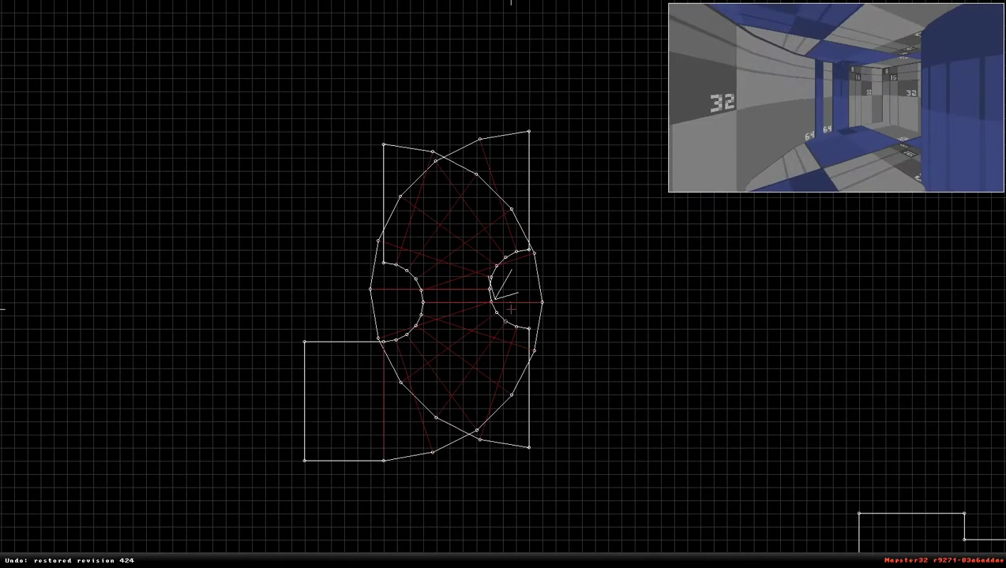
pyautogui.press('KP_Enter')
pyautogui.press('KP_Enter')
pyautogui.hotkey('ctrl', 'Delete')
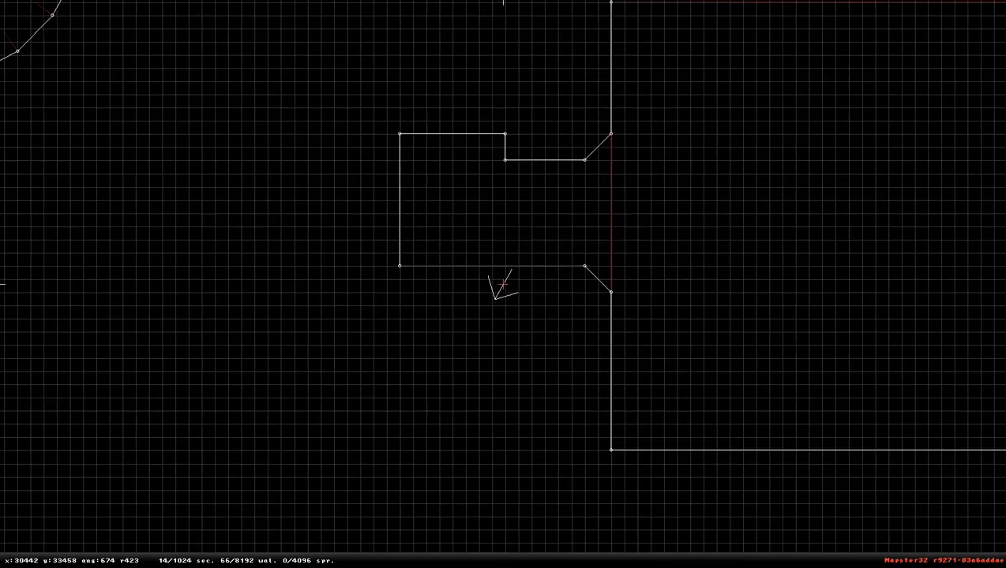
# Step: Copy the floor height from the neighbouring dark room and apply it to the half ring, setting floor Z to 8192
pyautogui.press('KP_Enter')
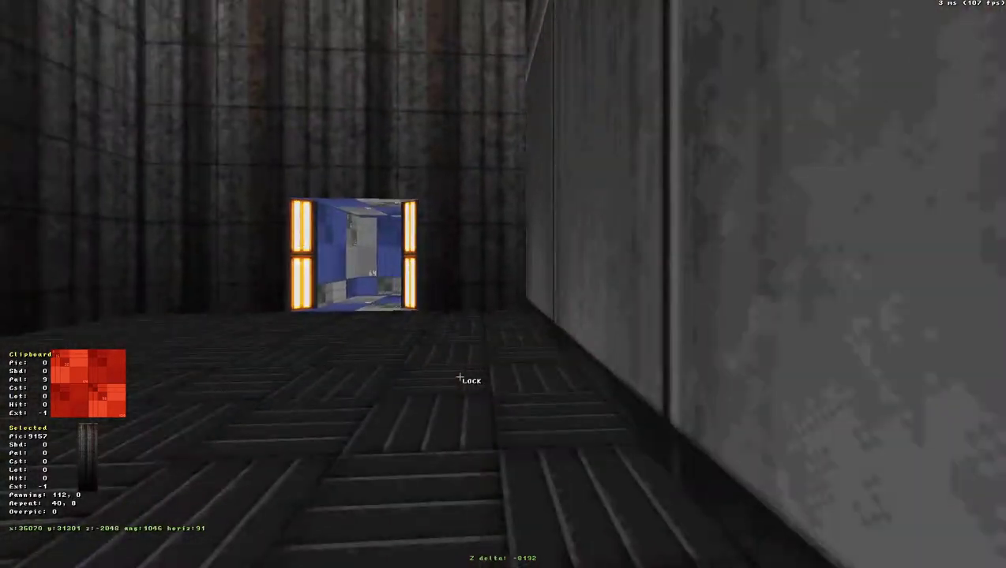
pyautogui.press('Tab')
pyautogui.press('KP_Enter')
pyautogui.moveTo(463, 361); pyautogui.dragTo(503, 284, button='right')
pyautogui.press('KP_Enter')
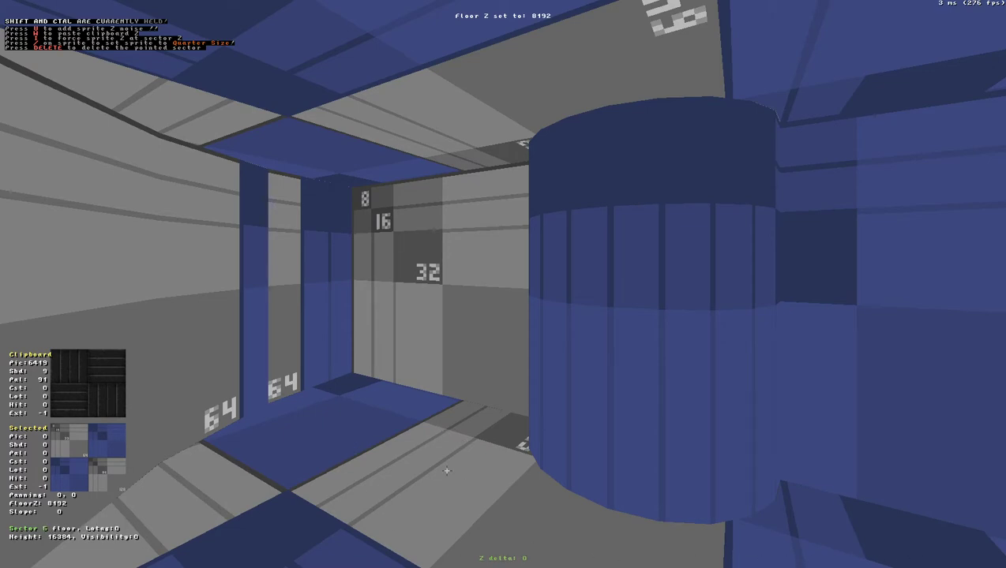
# Step: Raise the half ring's ceilings to Z -13056 using the height copied at the lit doorway of the dark room
pyautogui.press('KP_Enter')
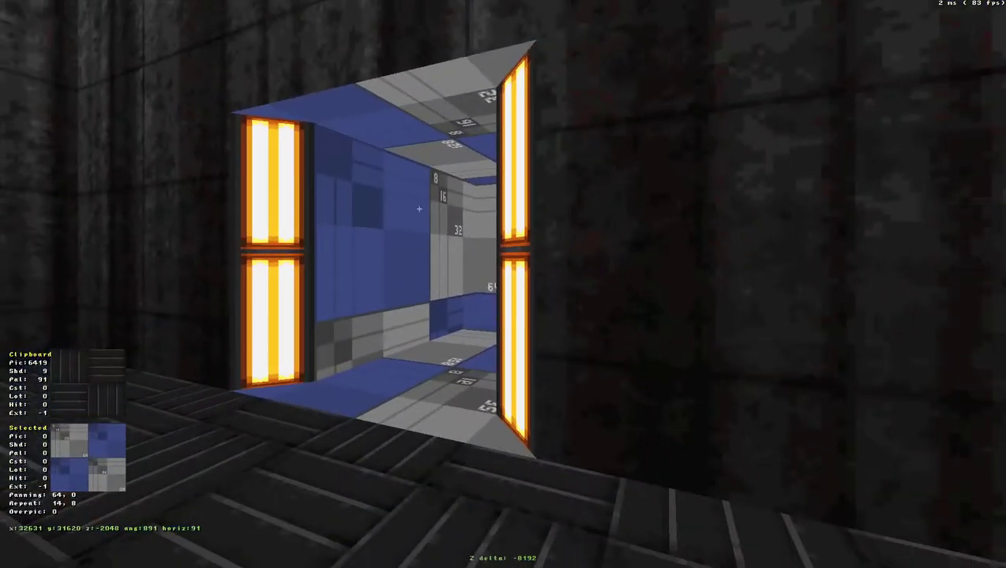
pyautogui.press('Tab')
pyautogui.press('KP_Enter')
pyautogui.scroll(2, 225, 247)
pyautogui.press('KP_Enter')
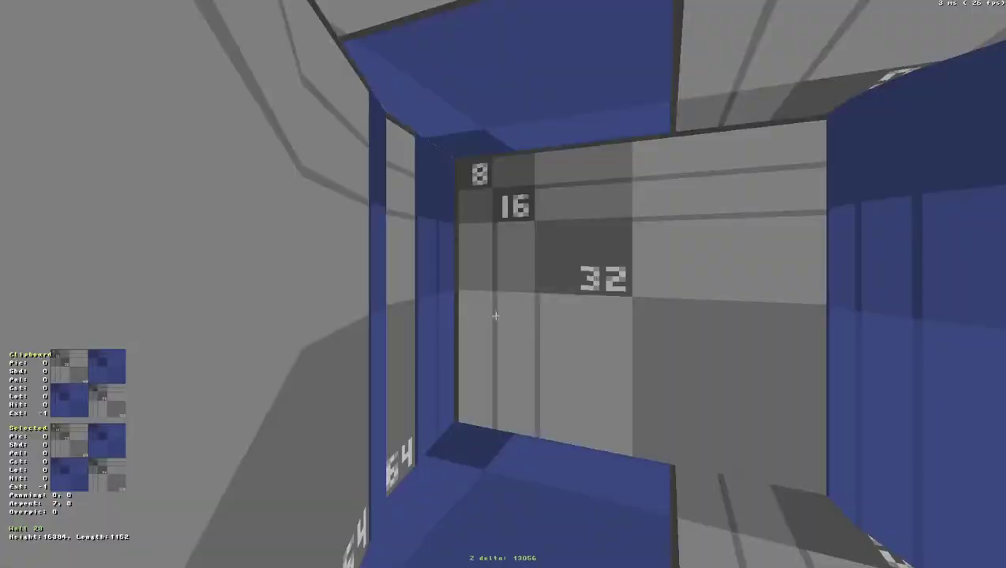
pyautogui.press('KP_Enter')
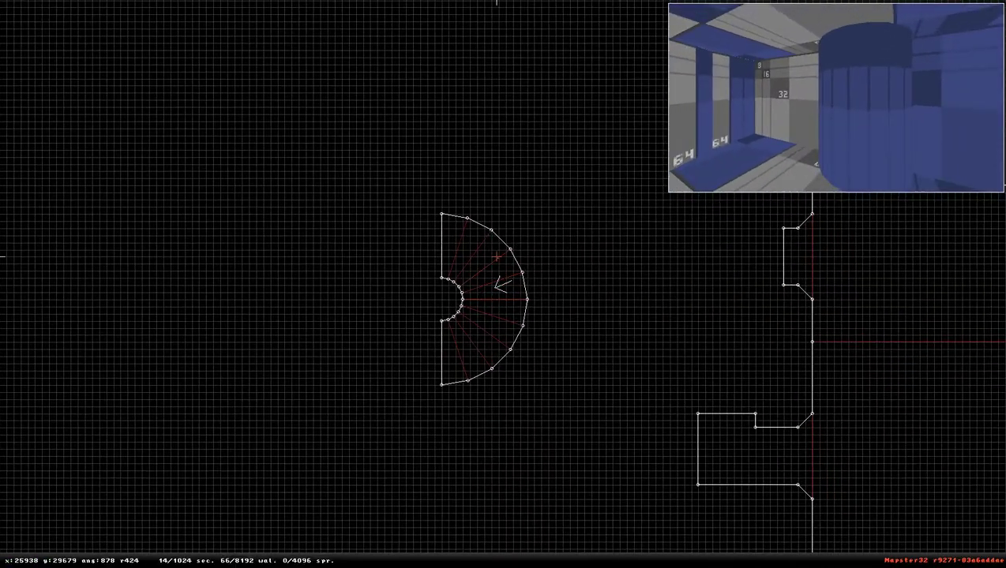
pyautogui.press('KP_Enter')
pyautogui.hotkey('ctrl', 'shift', 'w')
pyautogui.hotkey('ctrl', 'shift', 'w')
pyautogui.hotkey('ctrl', 'shift', 'w')
pyautogui.hotkey('ctrl', 'shift', 'w')
pyautogui.hotkey('ctrl', 'shift', 'w')
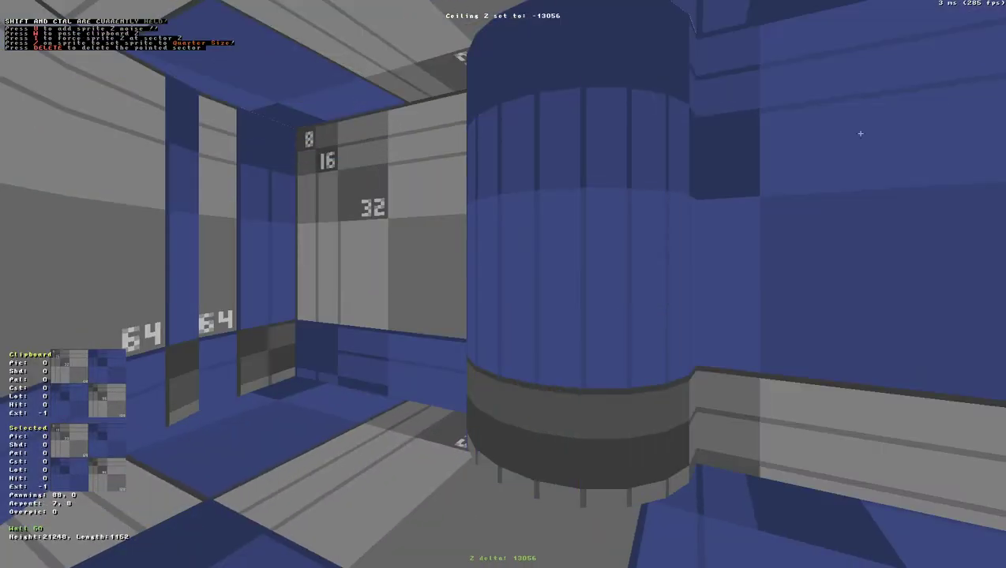
pyautogui.press('Right')
pyautogui.press('Down')
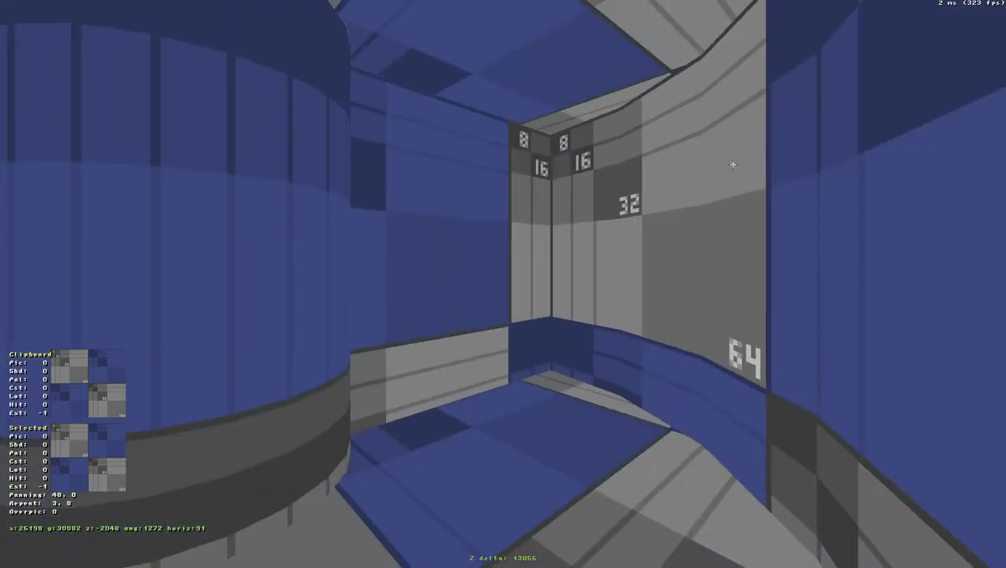
# Step: Duplicate the half ring's ten wedge sectors, rotate the copy 180 degrees, and fit it against the original to form a full ring
pyautogui.press('KP_Enter')
pyautogui.scroll(-2, 455, 279)
pyautogui.scroll(2, 516, 279)
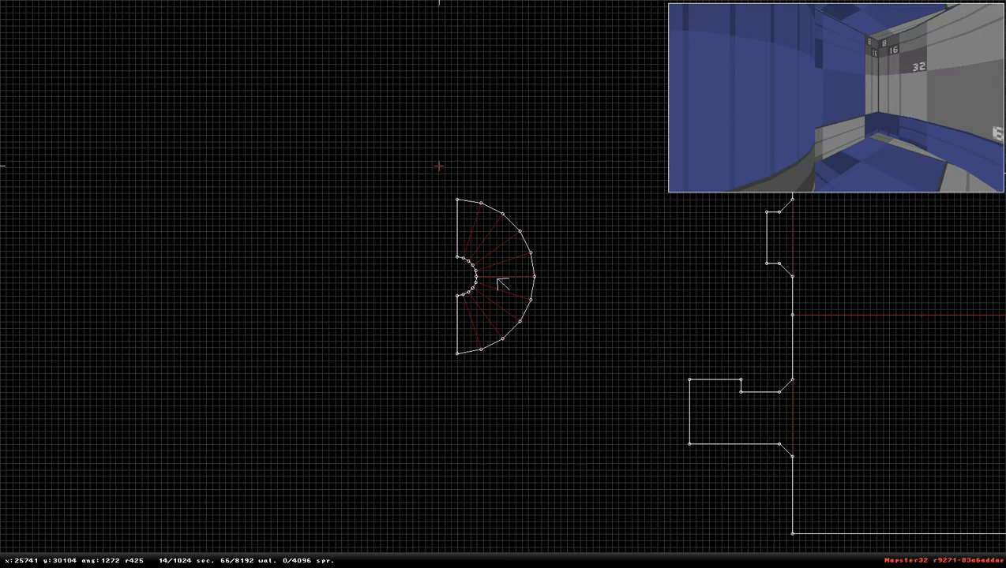
pyautogui.rightClick(496, 257)
pyautogui.scroll(2, 498, 279)
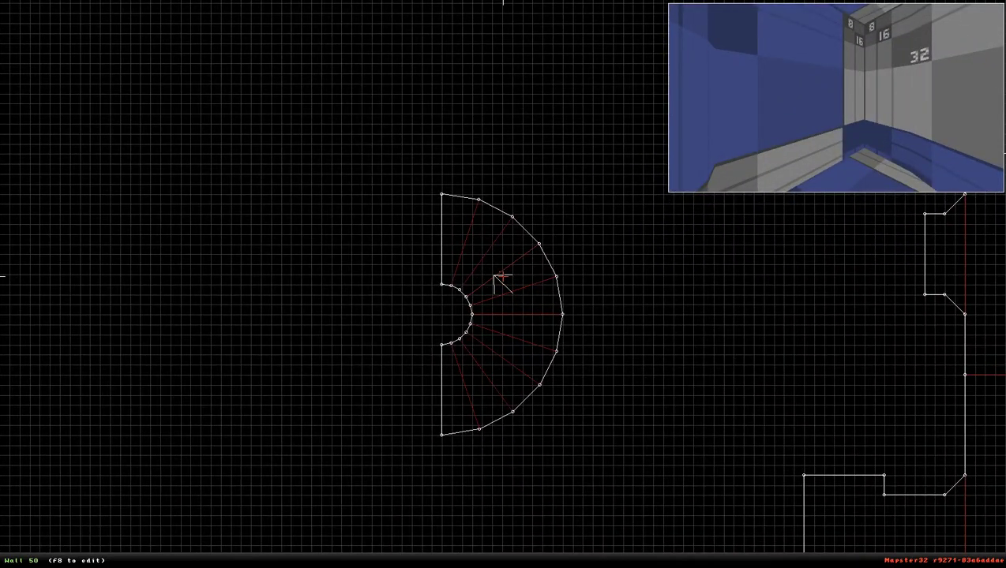
pyautogui.keyDown('alt'); pyautogui.moveTo(367, 121); pyautogui.dragTo(626, 458); pyautogui.keyUp('alt')
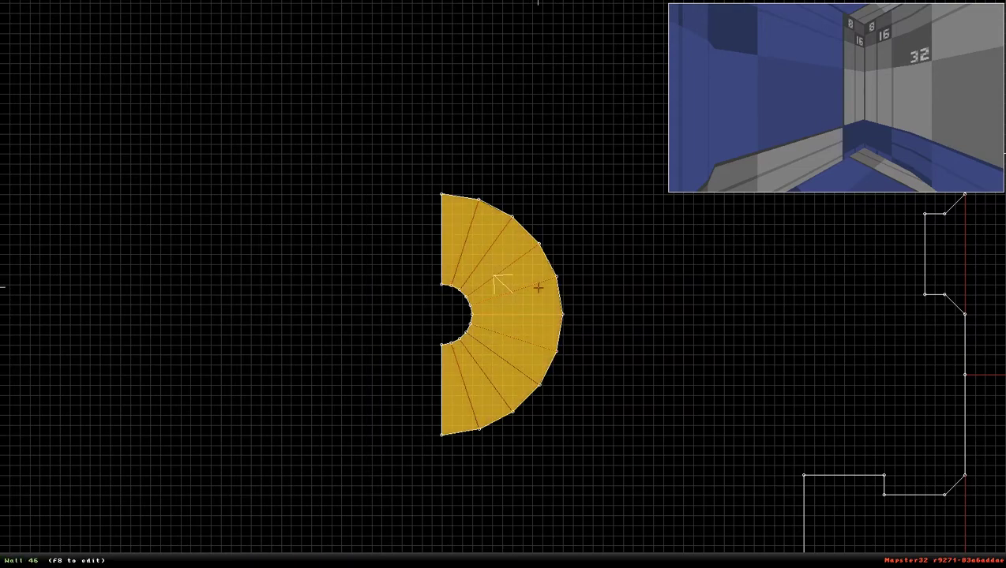
pyautogui.press('Insert')
pyautogui.press(',')
pyautogui.press(',')
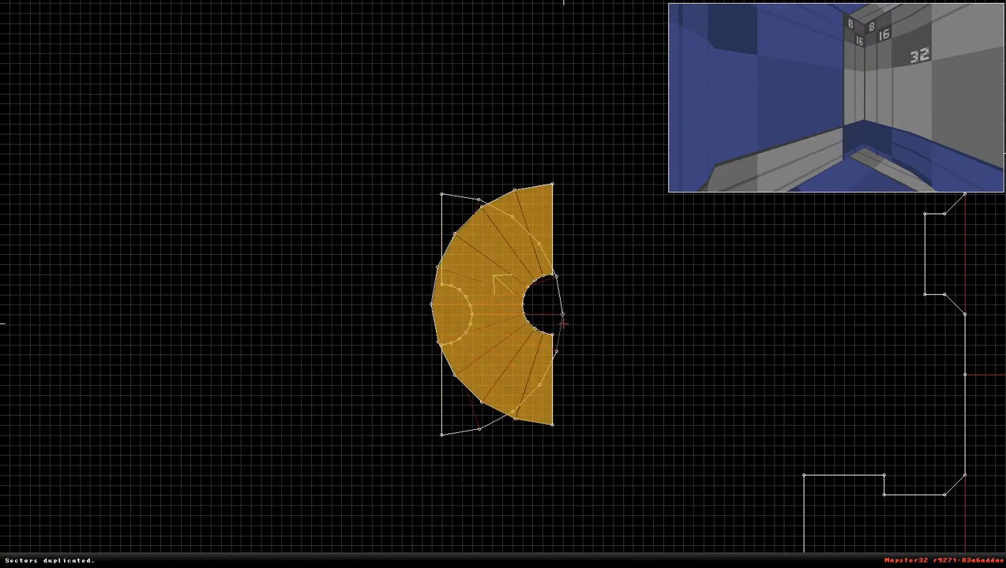
pyautogui.moveTo(562, 322); pyautogui.dragTo(451, 331)
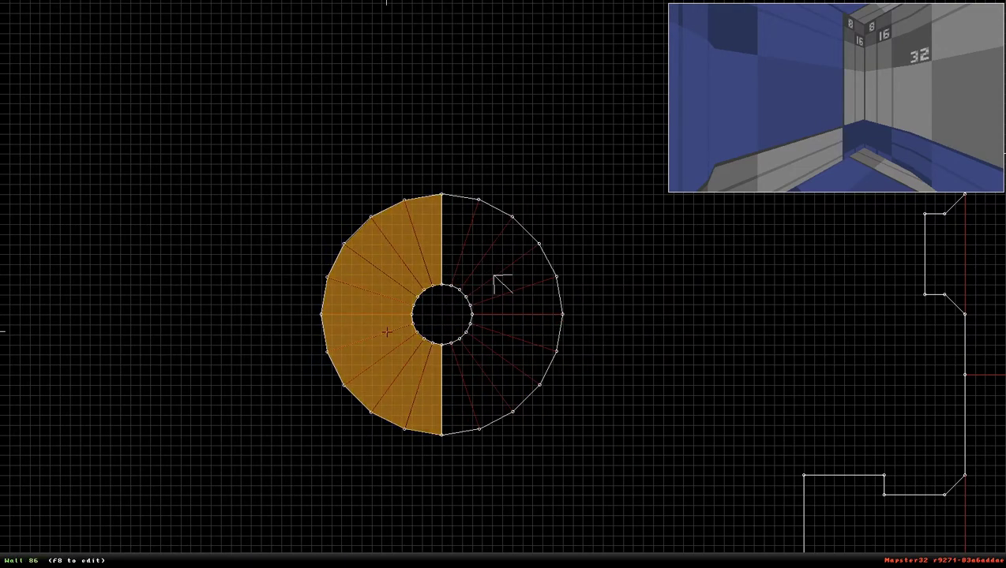
# Step: Move the duplicated half ring away to either side of the original, and place it just left of the original with a narrow gap
pyautogui.moveTo(387, 332); pyautogui.dragTo(284, 328)
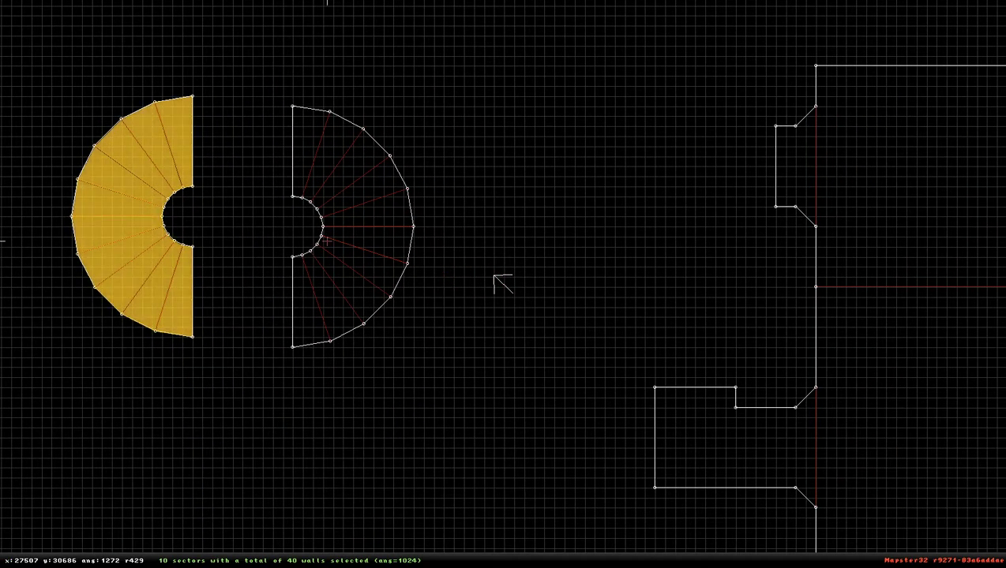
pyautogui.keyDown('alt'); pyautogui.moveTo(237, 41); pyautogui.dragTo(90, 298); pyautogui.keyUp('alt')
pyautogui.moveTo(144, 247); pyautogui.dragTo(608, 272)
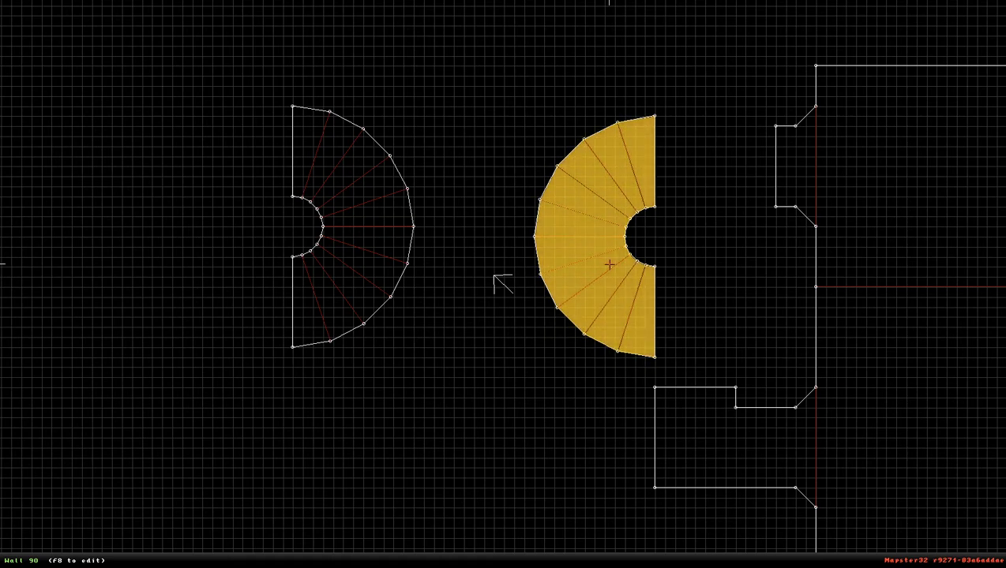
pyautogui.press('alt')
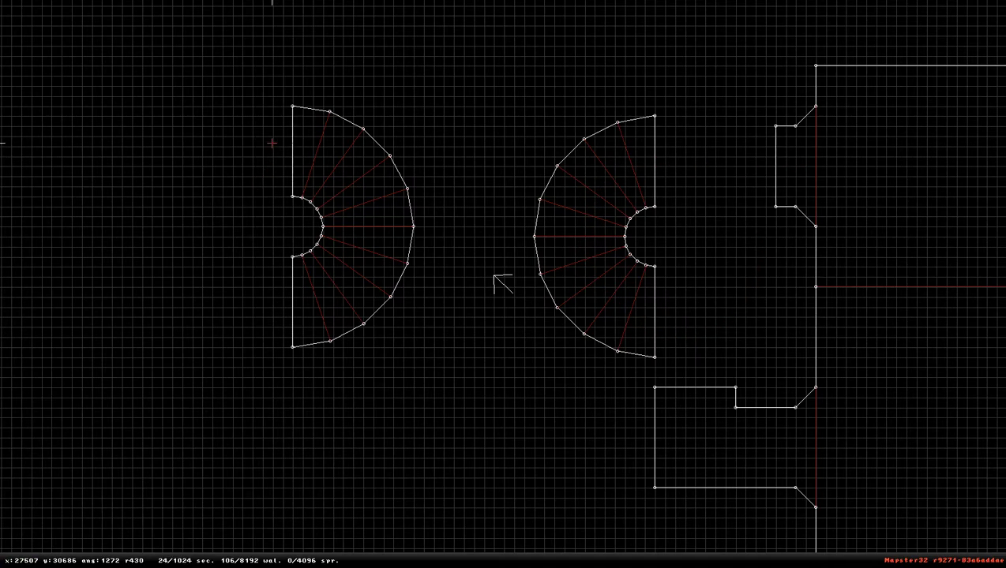
pyautogui.keyDown('alt'); pyautogui.moveTo(499, 58); pyautogui.dragTo(721, 361); pyautogui.keyUp('alt')
pyautogui.moveTo(626, 278); pyautogui.dragTo(235, 270)
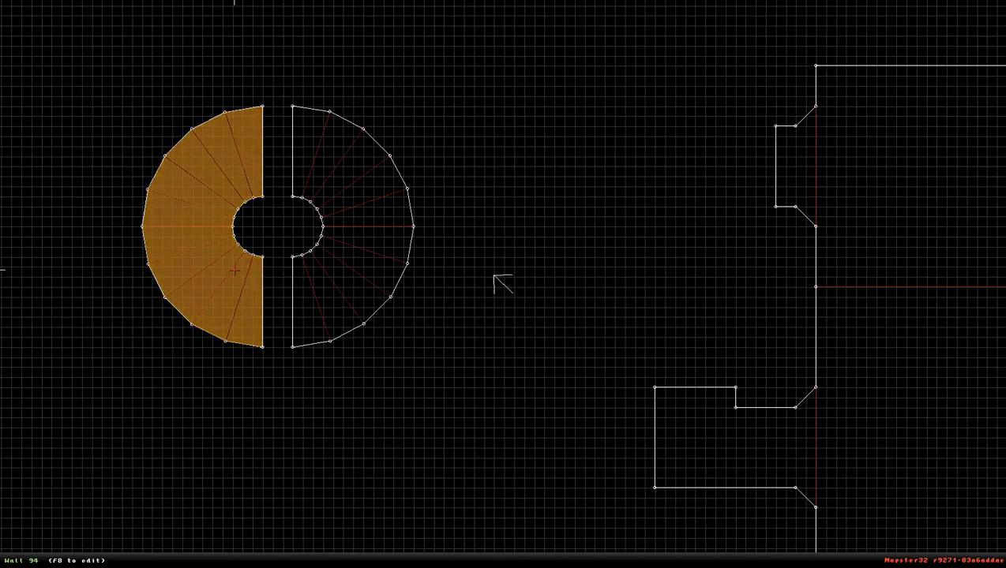
pyautogui.press('alt')
# Step: Duplicate the left half ring and place the copy farther left, clear of the two facing halves
pyautogui.keyDown('alt'); pyautogui.scroll(3, 270, 254); pyautogui.keyUp('alt')
pyautogui.keyDown('alt'); pyautogui.moveTo(492, 81); pyautogui.dragTo(541, 101); pyautogui.keyUp('alt')
pyautogui.keyDown('alt'); pyautogui.moveTo(528, 42); pyautogui.dragTo(263, 449); pyautogui.keyUp('alt')
pyautogui.press('Insert')
pyautogui.moveTo(432, 297); pyautogui.dragTo(112, 278)
pyautogui.press('alt')
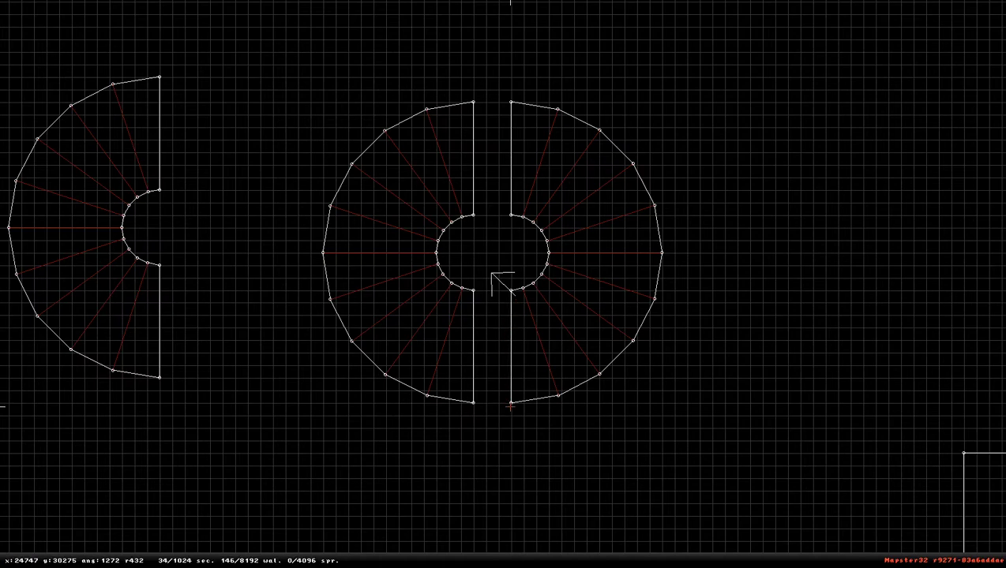
# Step: Draw an irregular pointed sector from the right half's lower end wall, crossing over the left half ring
pyautogui.press('space')
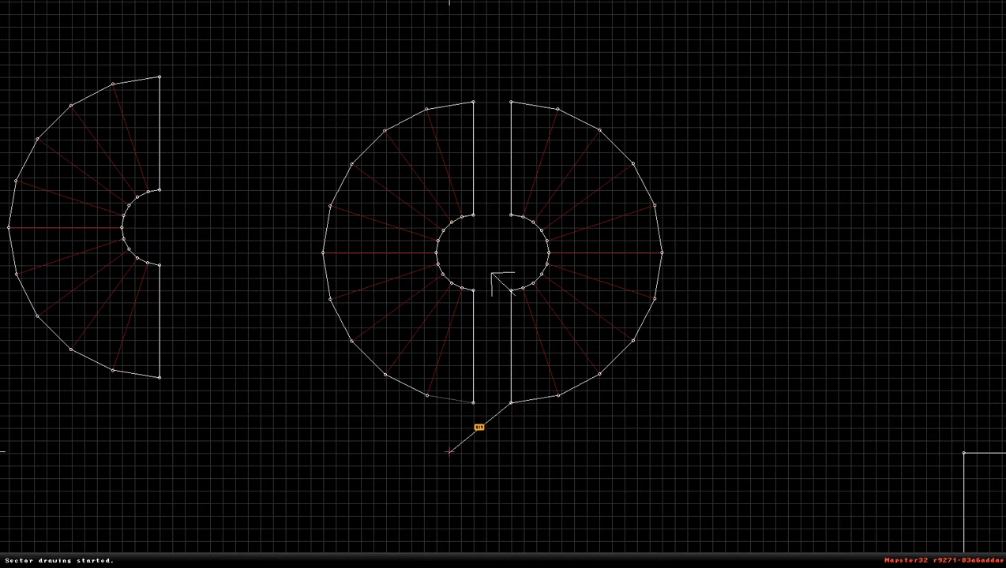
pyautogui.press('space')
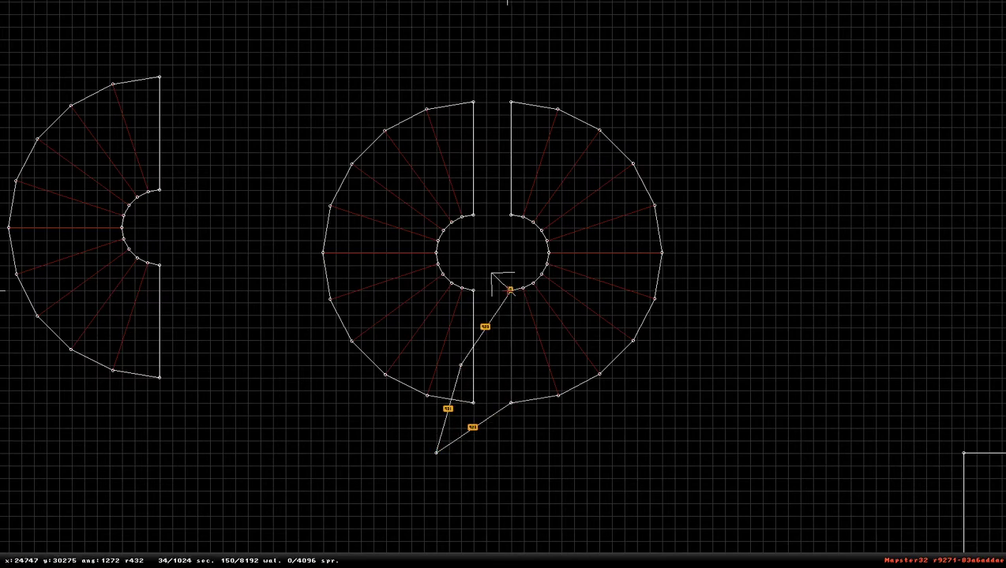
pyautogui.press('space')
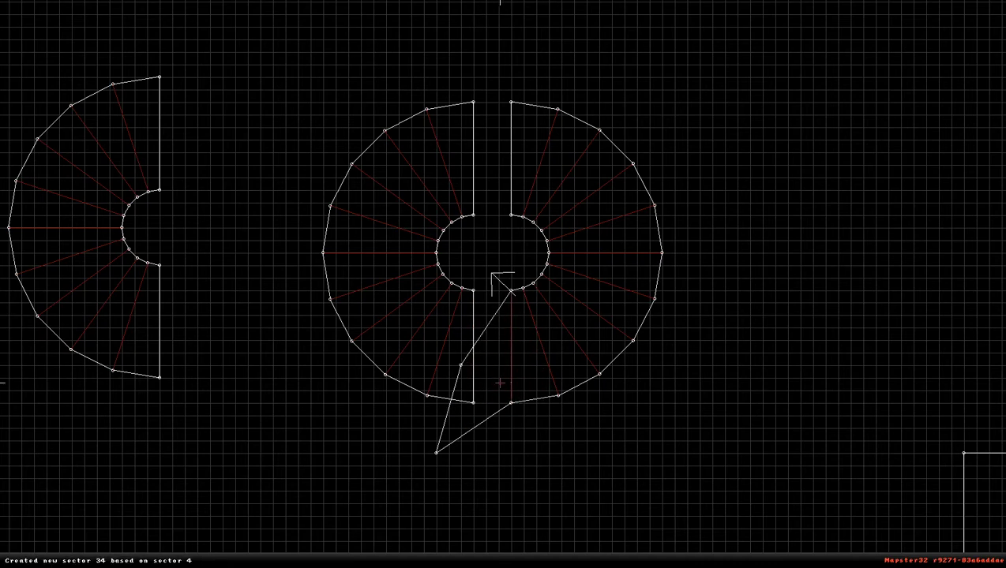
# Step: Pull the right half ring away from the pointed sector, and rejoin both with the left half to close the ring
pyautogui.moveTo(728, 70); pyautogui.dragTo(505, 462, button='right')
pyautogui.moveTo(536, 440); pyautogui.dragTo(622, 553)
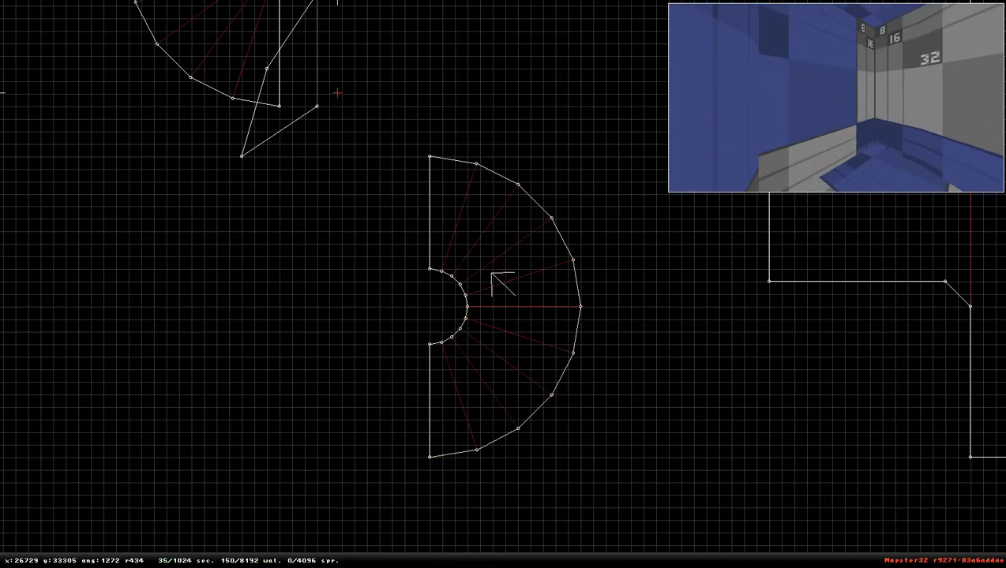
pyautogui.click(306, 89)
pyautogui.moveTo(305, 89); pyautogui.dragTo(417, 430)
pyautogui.moveTo(315, 74); pyautogui.dragTo(630, 532, button='right')
pyautogui.moveTo(508, 369); pyautogui.dragTo(502, 283)
pyautogui.moveTo(507, 369); pyautogui.dragTo(503, 283, button='middle')
pyautogui.moveTo(503, 284); pyautogui.dragTo(389, 170)
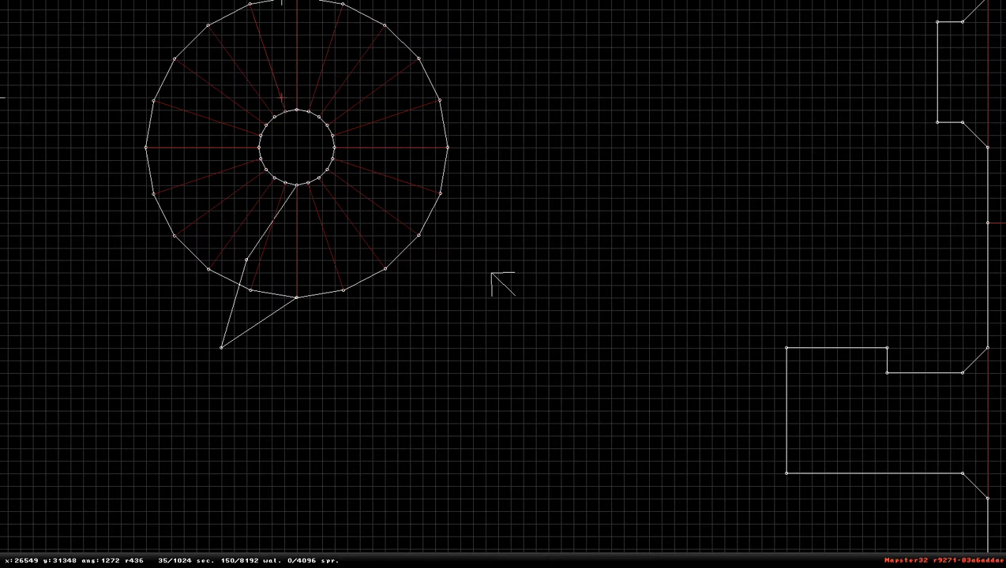
pyautogui.moveTo(300, 279); pyautogui.dragTo(506, 294, button='right')
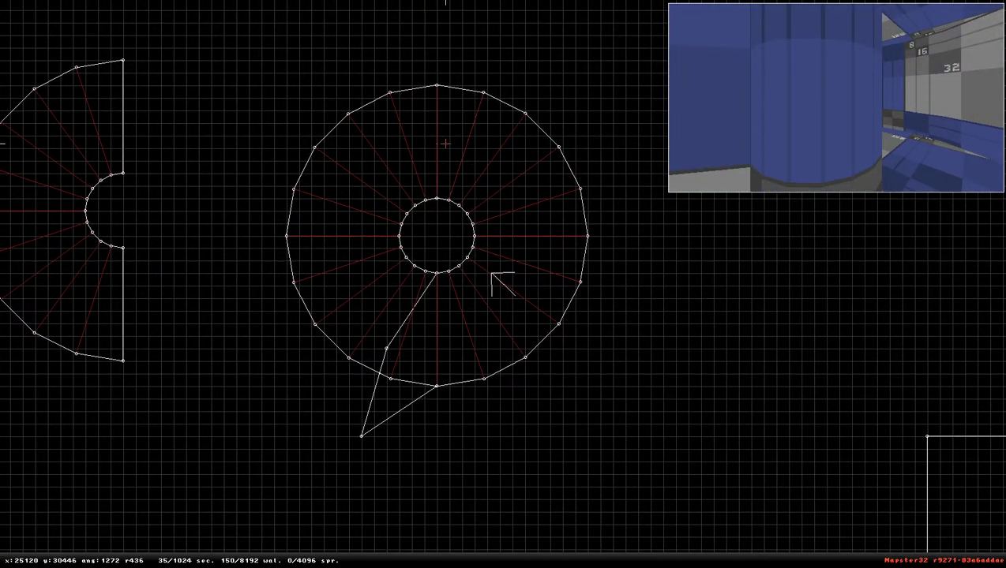
# Step: Pull the wedge just left of the ring's bottom seam out of the ring and place it in the empty area at lower left
pyautogui.moveTo(439, 398)
pyautogui.mouseDown()
pyautogui.moveTo(466, 382)
pyautogui.moveTo(498, 395)
pyautogui.moveTo(456, 406)
pyautogui.moveTo(436, 385)
pyautogui.mouseUp()
pyautogui.moveTo(460, 397); pyautogui.dragTo(556, 325, button='right')
pyautogui.moveTo(509, 217); pyautogui.dragTo(503, 285, button='right')
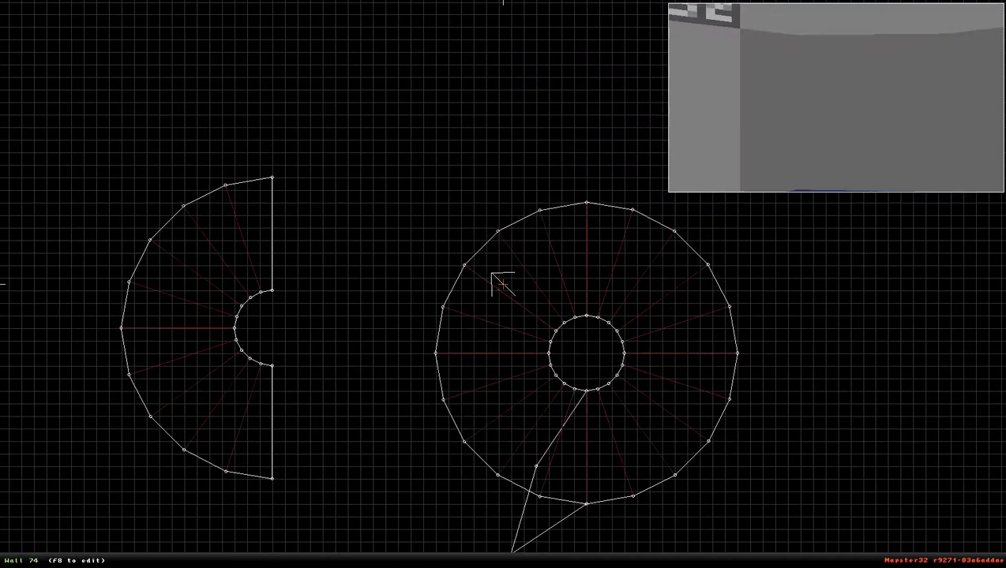
pyautogui.moveTo(389, 353); pyautogui.dragTo(483, 233, button='right')
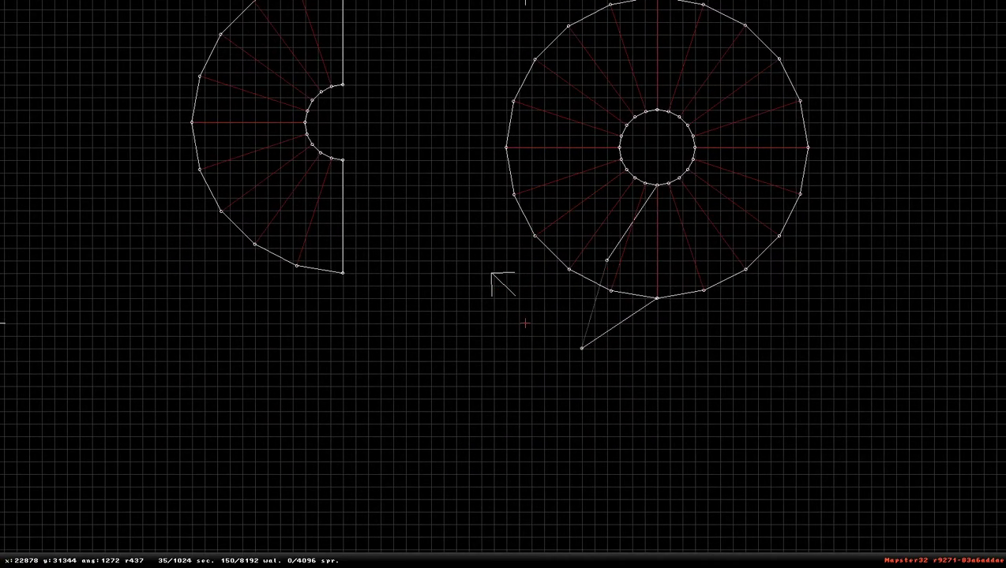
pyautogui.moveTo(612, 335); pyautogui.dragTo(473, 210, button='right')
pyautogui.scroll(2, 503, 371)
pyautogui.scroll(-3, 503, 284)
pyautogui.scroll(2, 503, 284)
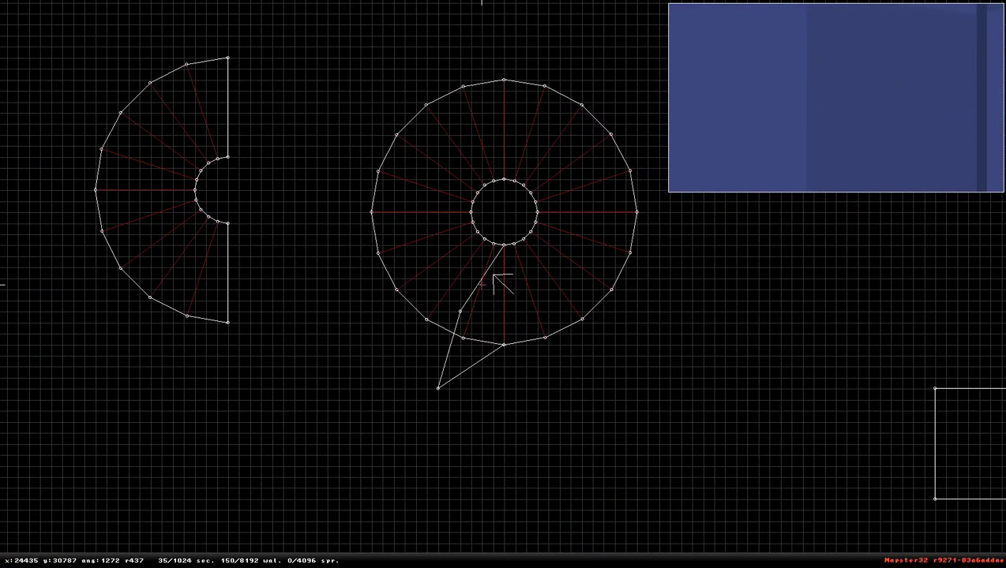
pyautogui.moveTo(460, 312); pyautogui.dragTo(132, 502)
pyautogui.press('alt')
pyautogui.press('alt')
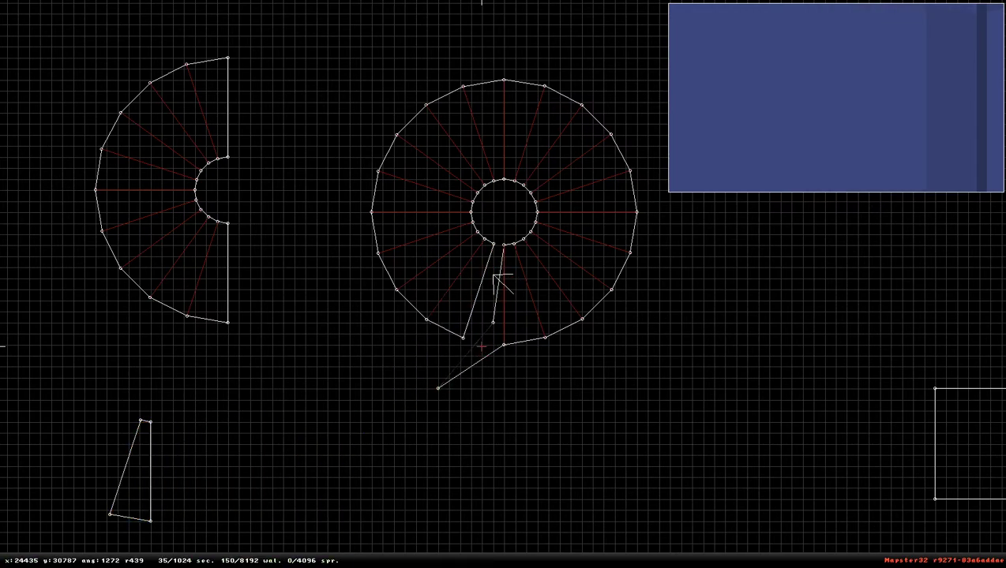
# Step: Delete the irregular pointed sector hanging from the ring's bottom seam
pyautogui.rightClick(493, 344)
pyautogui.scroll(3, 503, 285)
pyautogui.hotkey('ctrl', 'Delete')
# Step: Move the whole spare left half ring onto the ring's left side so that it overlaps the existing half and fills the gap
pyautogui.rightClick(425, 193)
pyautogui.scroll(-3, 503, 284)
pyautogui.scroll(-1, 502, 284)
pyautogui.press('alt')
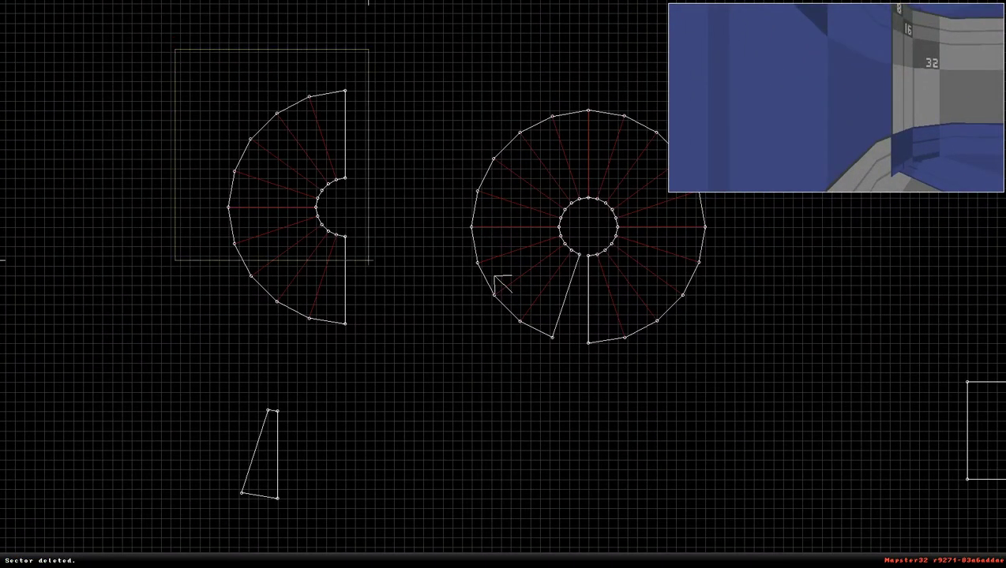
pyautogui.moveTo(336, 284); pyautogui.dragTo(578, 306)
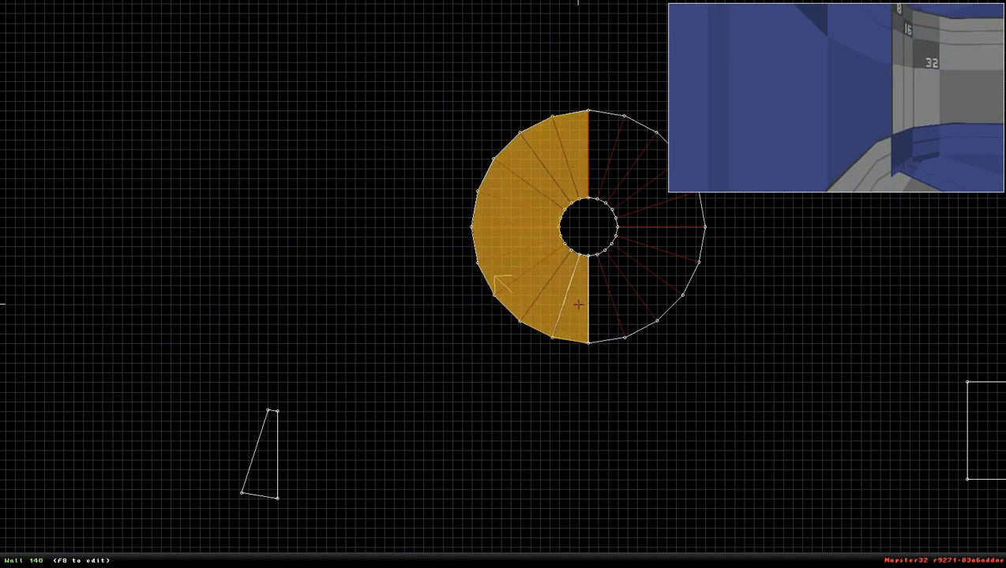
pyautogui.press('alt')
# Step: Pull the outer corner of the wedge just left of the bottom seam beyond the ring, comparing the shape with undo and redo
pyautogui.rightClick(599, 317)
pyautogui.scroll(2, 503, 284)
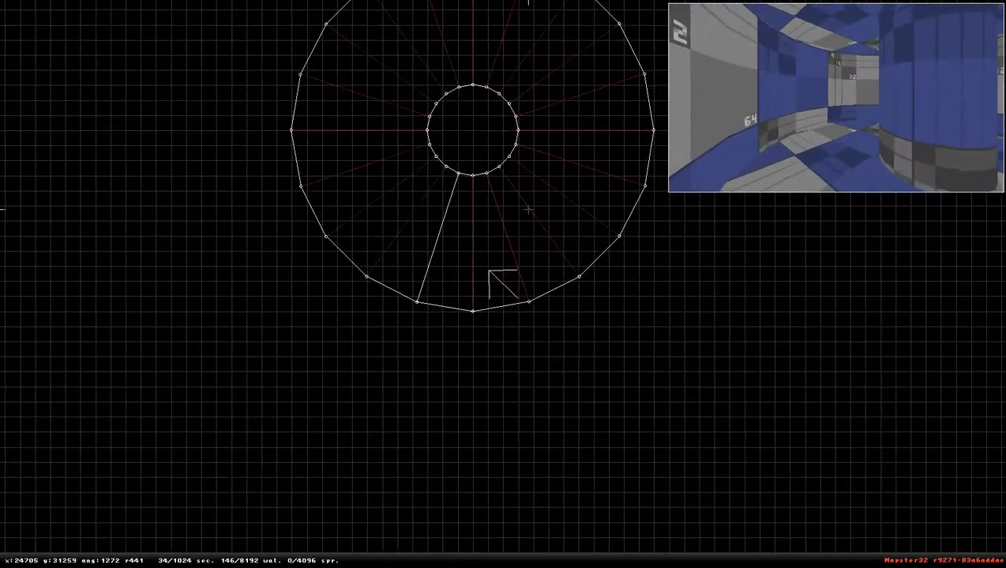
pyautogui.rightClick(241, 283)
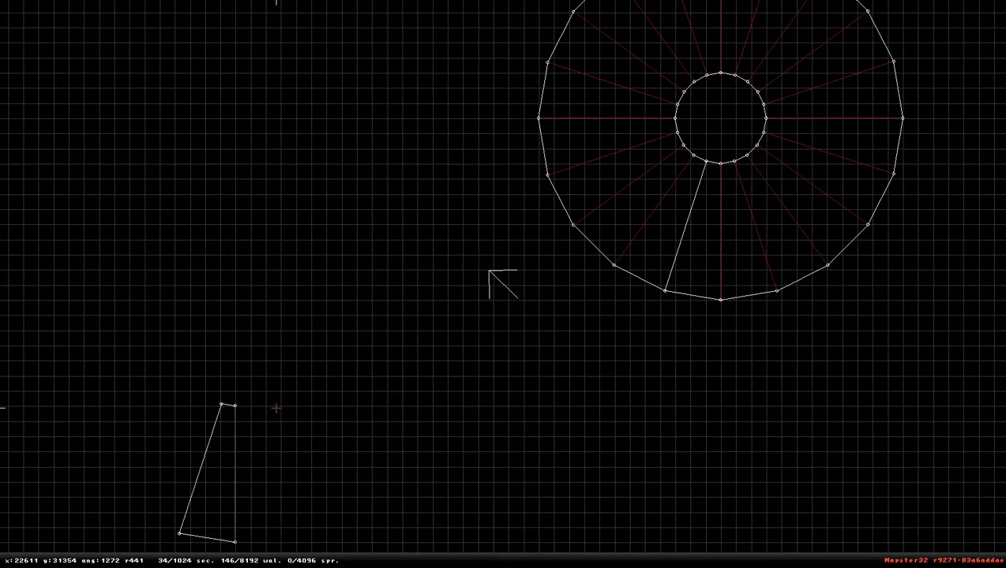
pyautogui.moveTo(657, 296); pyautogui.dragTo(675, 315)
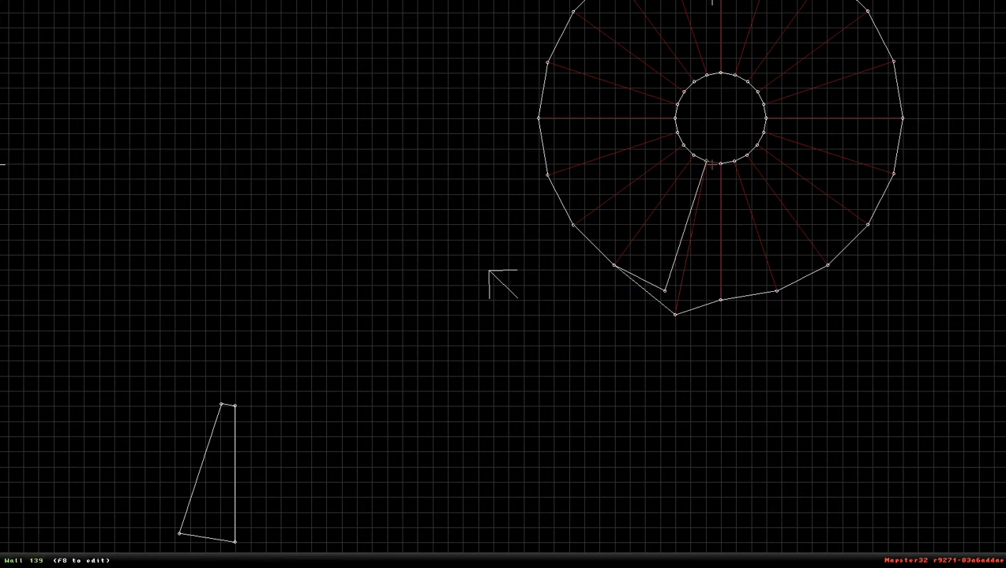
pyautogui.hotkey('ctrl', 'z')
pyautogui.hotkey('ctrl', 'z')
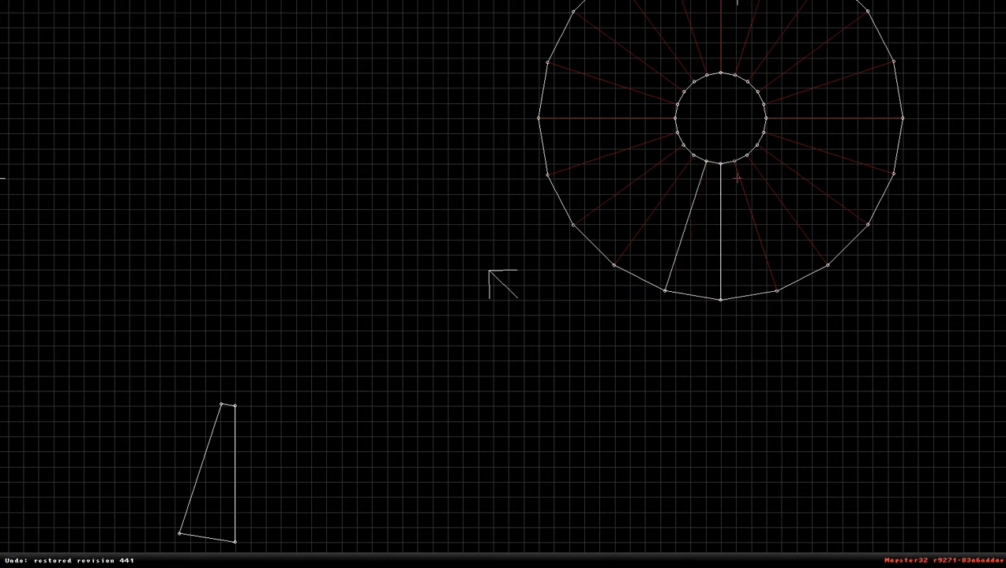
pyautogui.hotkey('ctrl', 'shift', 'z')
pyautogui.rightClick(708, 275)
pyautogui.scroll(2, 503, 284)
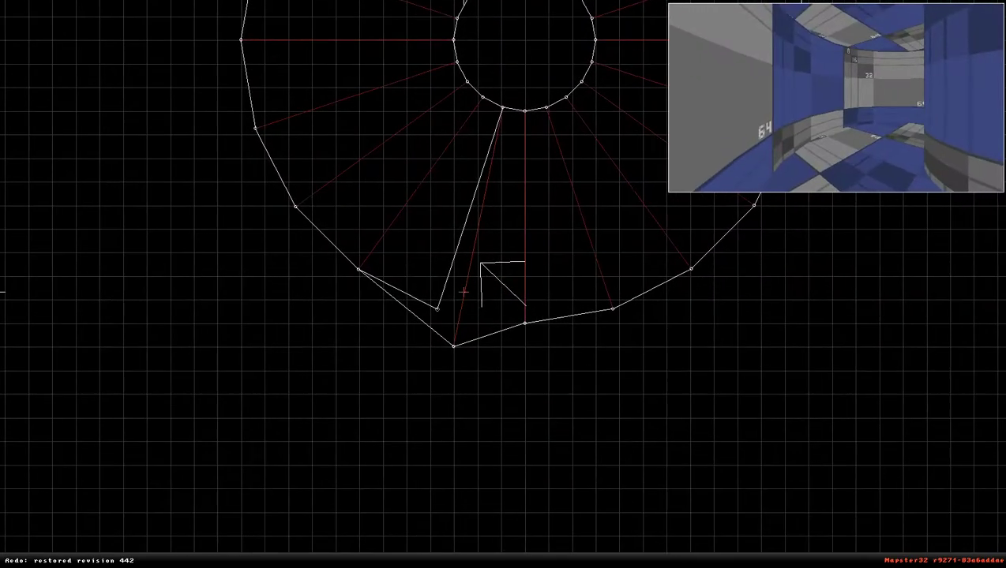
# Step: With grid locking off, set the wedge's inner and outer corners just beside the overlapping ones, and turn grid locking back on
pyautogui.scroll(-2, 442, 335)
pyautogui.rightClick(621, 154)
pyautogui.scroll(1, 497, 277)
pyautogui.press('l')
pyautogui.scroll(3, 490, 276)
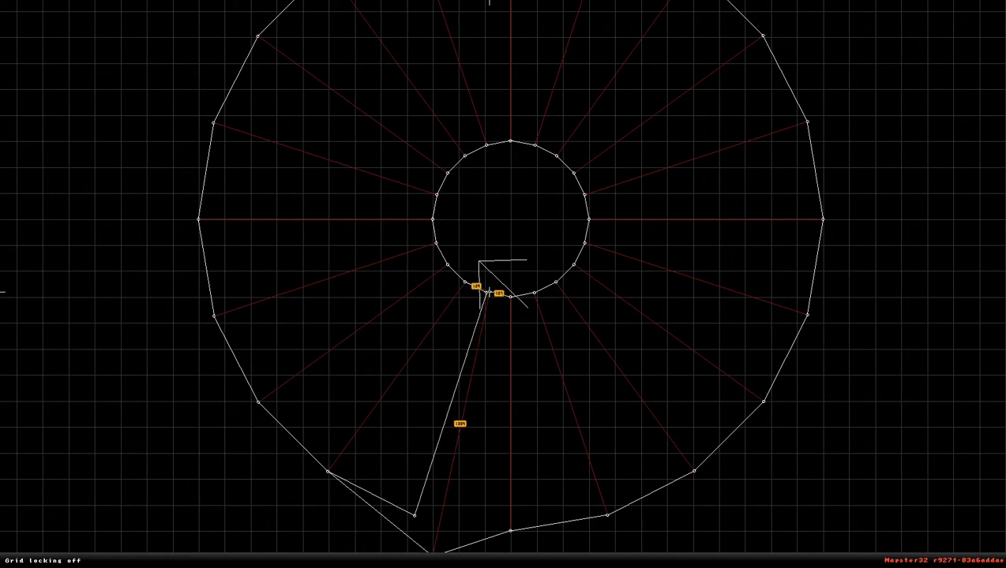
pyautogui.rightClick(487, 386)
pyautogui.moveTo(446, 450); pyautogui.dragTo(431, 417)
pyautogui.press('l')
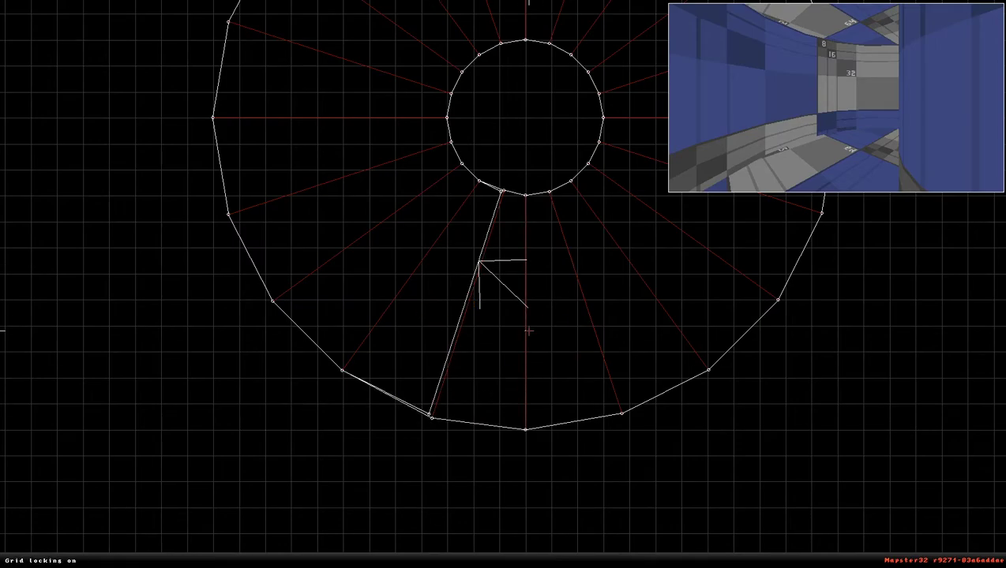
# Step: Delete the loose wedge sector lying to the lower left of the ring
pyautogui.moveTo(499, 232); pyautogui.dragTo(503, 283, button='right')
pyautogui.scroll(-3, 503, 284)
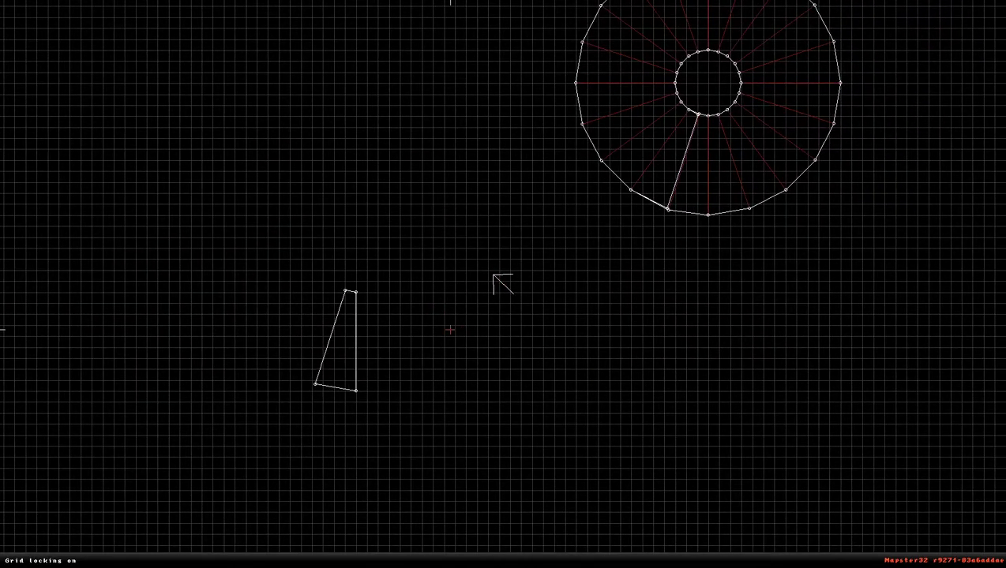
pyautogui.hotkey('ctrl', 'Delete')
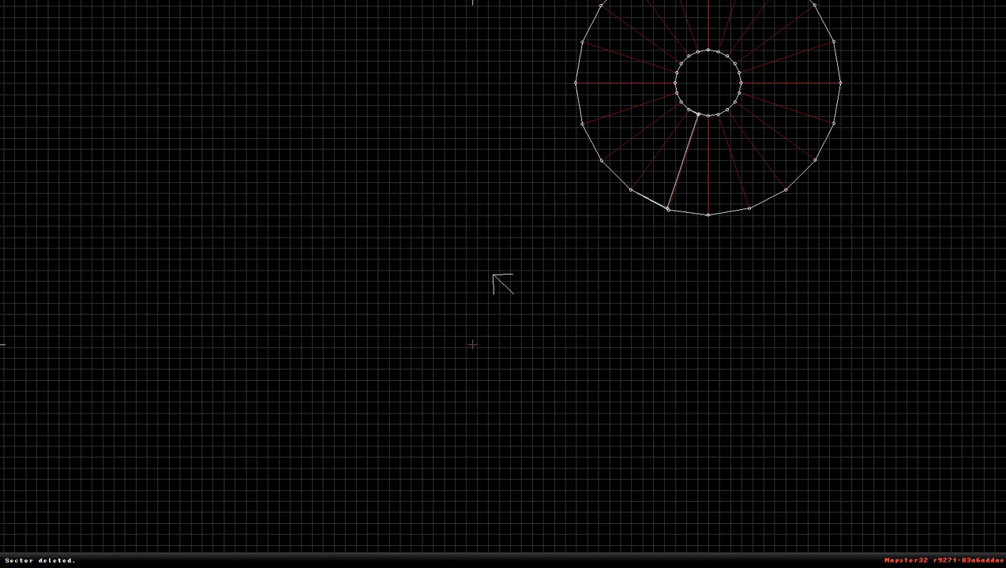
# Step: Start a new sector at the outer corner of the offset wall using a finer grid, and run its lower edge across the neighbouring wedges
pyautogui.scroll(4, 420, 360)
pyautogui.press('space')
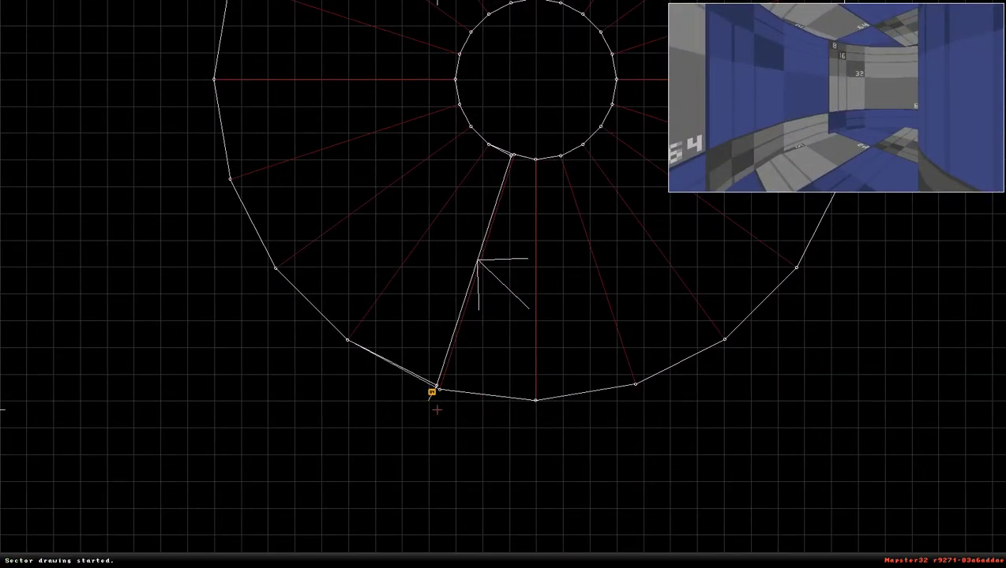
pyautogui.press('g')
pyautogui.scroll(3, 437, 406)
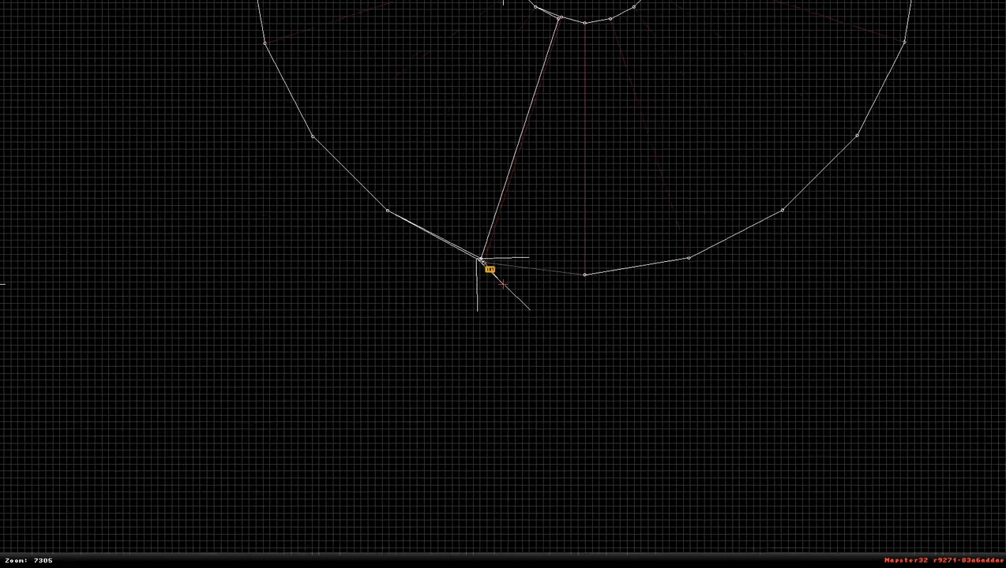
pyautogui.press('space')
pyautogui.scroll(-3, 468, 259)
pyautogui.rightClick(718, 267)
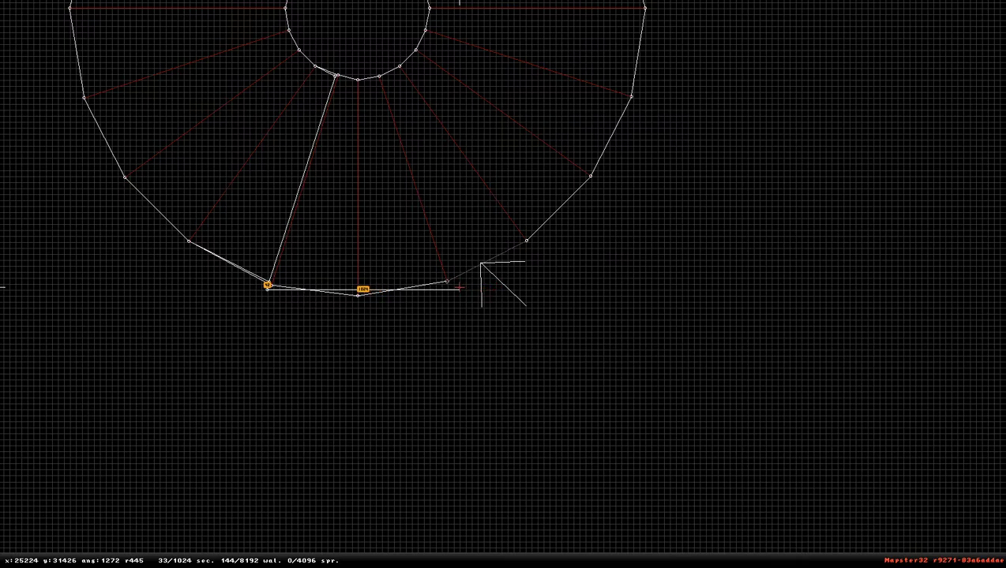
pyautogui.press('space')
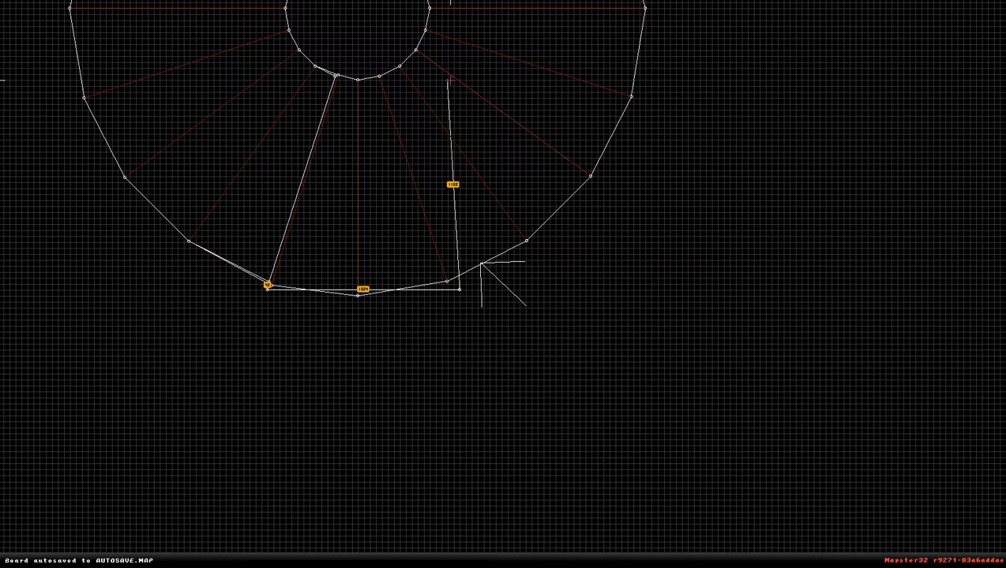
# Step: Carry the new sector up and back to the wall's inner corner, remove the misplaced point, and close it at the starting corner
pyautogui.rightClick(320, 85)
pyautogui.scroll(3, 503, 284)
pyautogui.press('space')
pyautogui.scroll(-4, 563, 252)
pyautogui.rightClick(474, 497)
pyautogui.scroll(5, 503, 284)
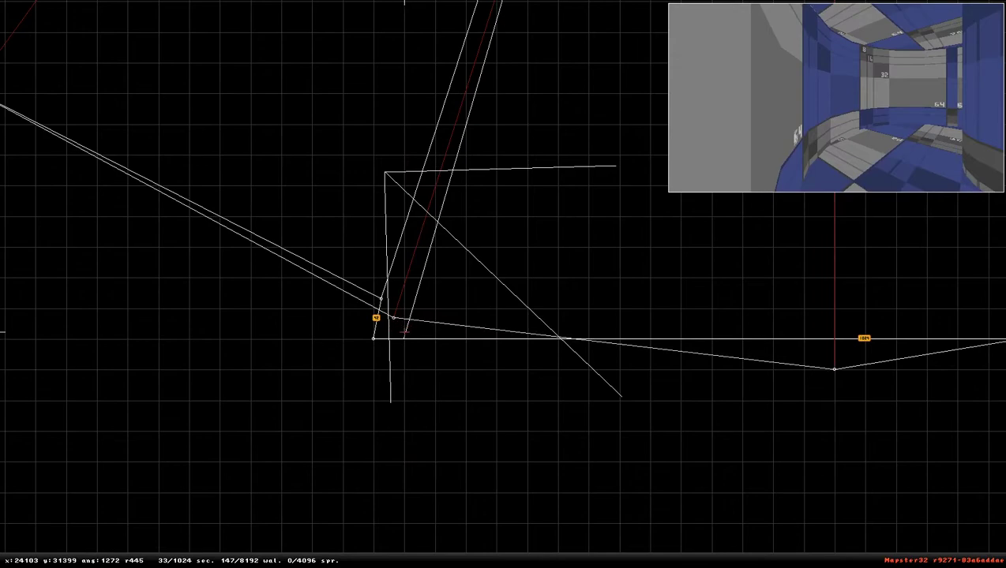
pyautogui.press('space')
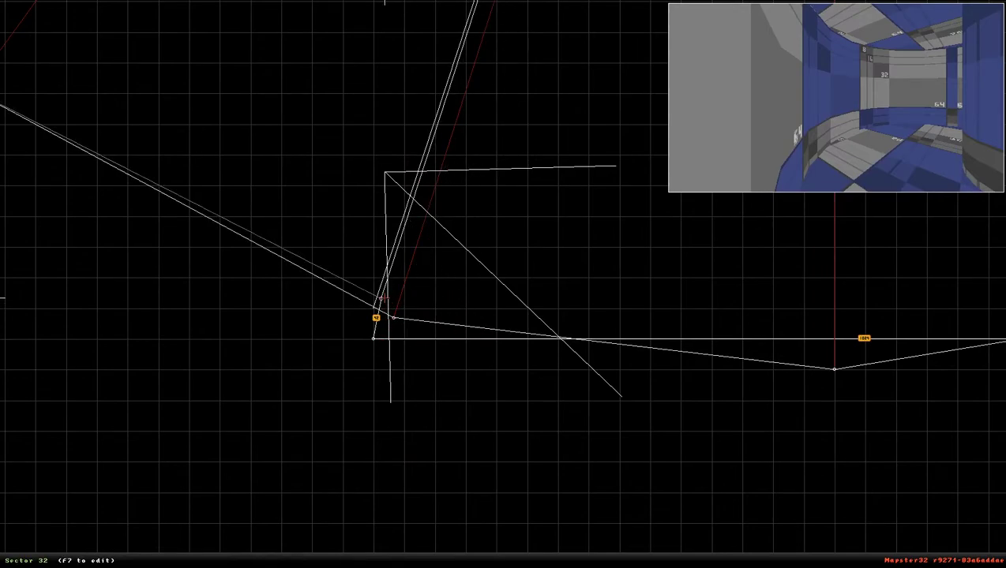
pyautogui.press('space')
pyautogui.press('BackSpace')
pyautogui.press('space')
pyautogui.scroll(-5, 417, 293)
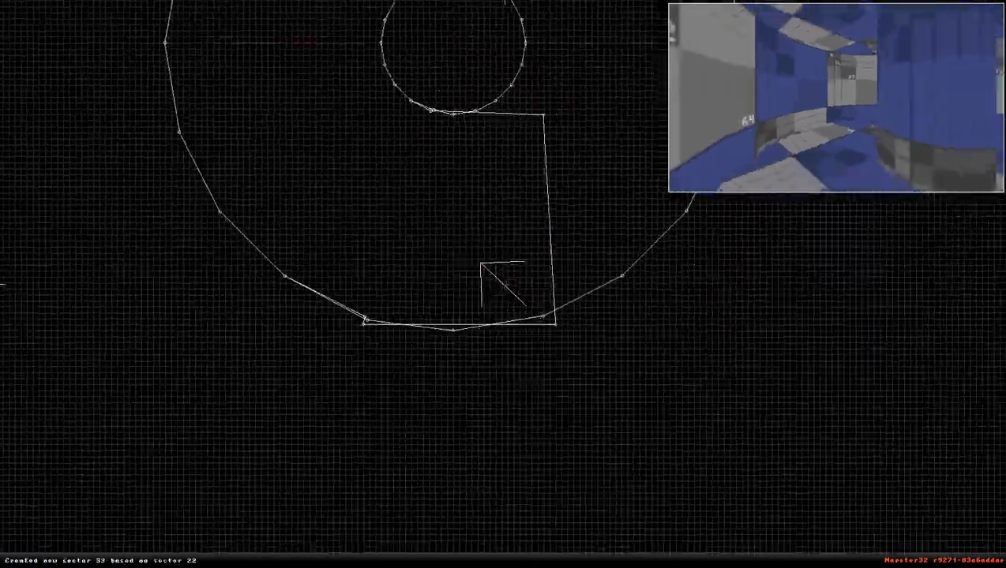
# Step: Set the grid size to 5 (64 units)
pyautogui.scroll(2, 503, 282)
pyautogui.moveTo(503, 282); pyautogui.dragTo(972, 392, button='right')
pyautogui.scroll(-5, 503, 283)
pyautogui.scroll(4, 503, 283)
pyautogui.press('g')
pyautogui.press('g')
pyautogui.press('g')
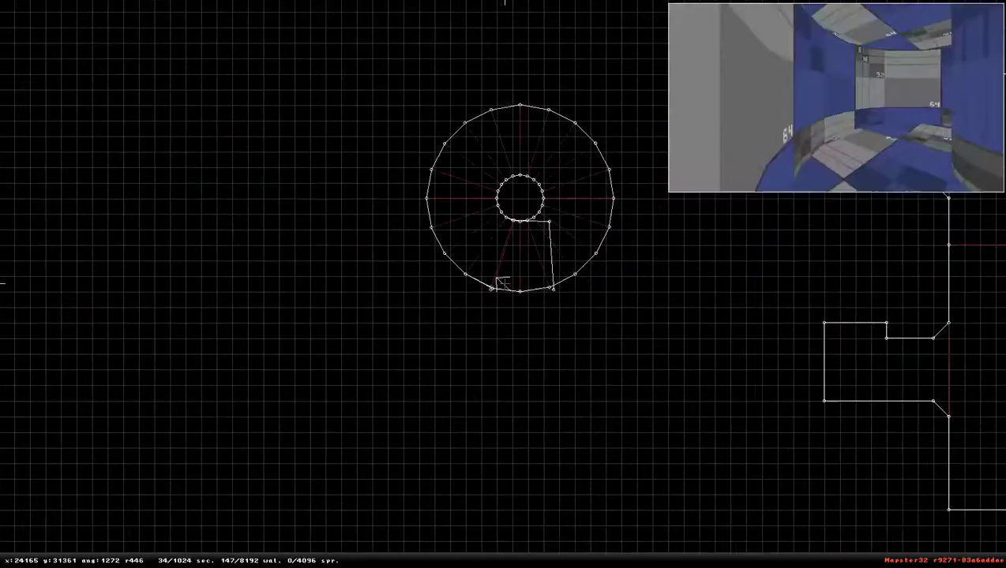
pyautogui.scroll(3, 494, 276)
pyautogui.press('g')
pyautogui.press('g')
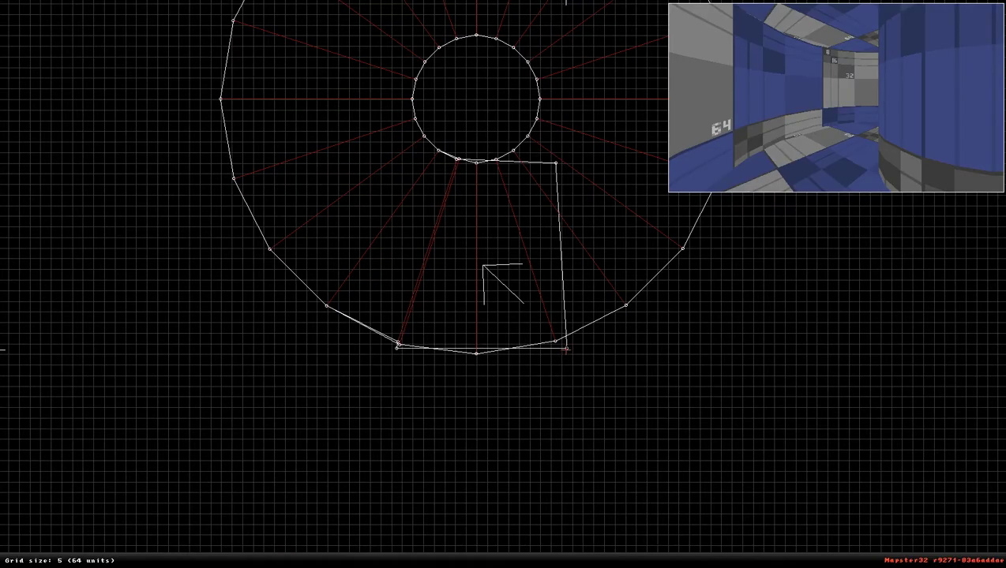
# Step: Nudge the inner and outer corners at the ring's top seam slightly off the overlapping half, and turn grid locking on
pyautogui.moveTo(567, 349); pyautogui.dragTo(503, 284, button='right')
pyautogui.scroll(-3, 503, 284)
pyautogui.scroll(2, 503, 284)
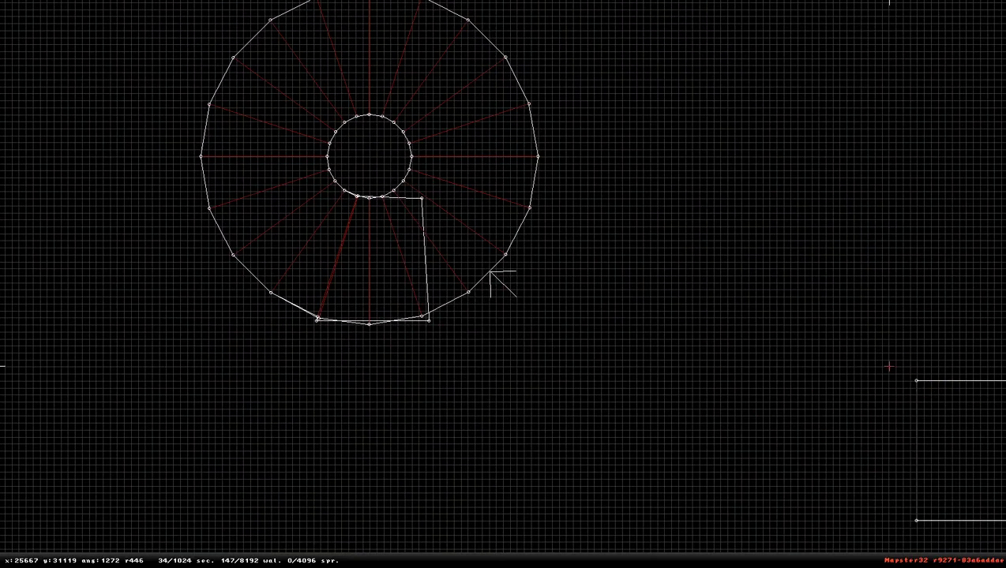
pyautogui.moveTo(857, 357); pyautogui.dragTo(503, 284, button='right')
pyautogui.scroll(-2, 502, 284)
pyautogui.scroll(1, 503, 284)
pyautogui.scroll(3, 503, 284)
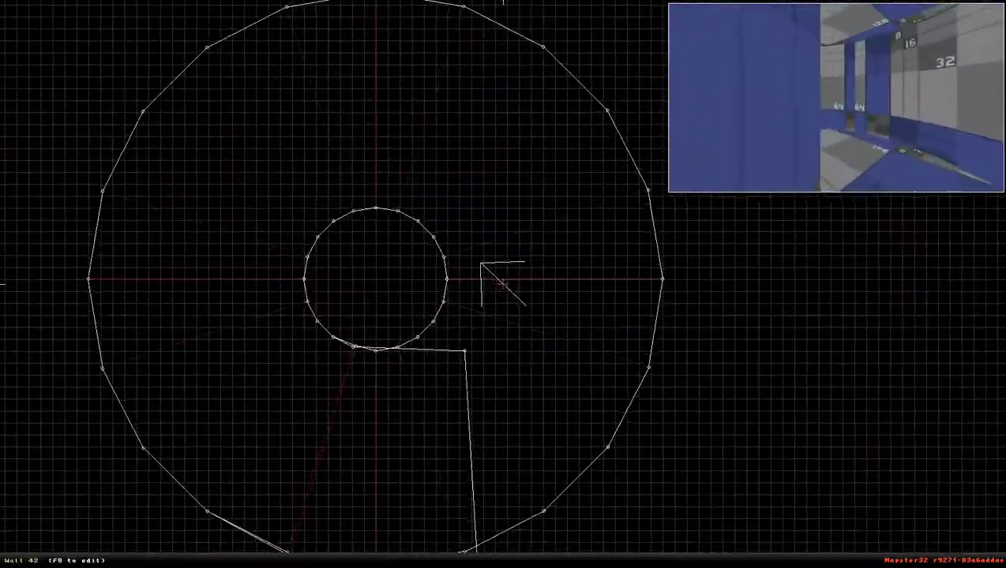
pyautogui.scroll(2, 374, 208)
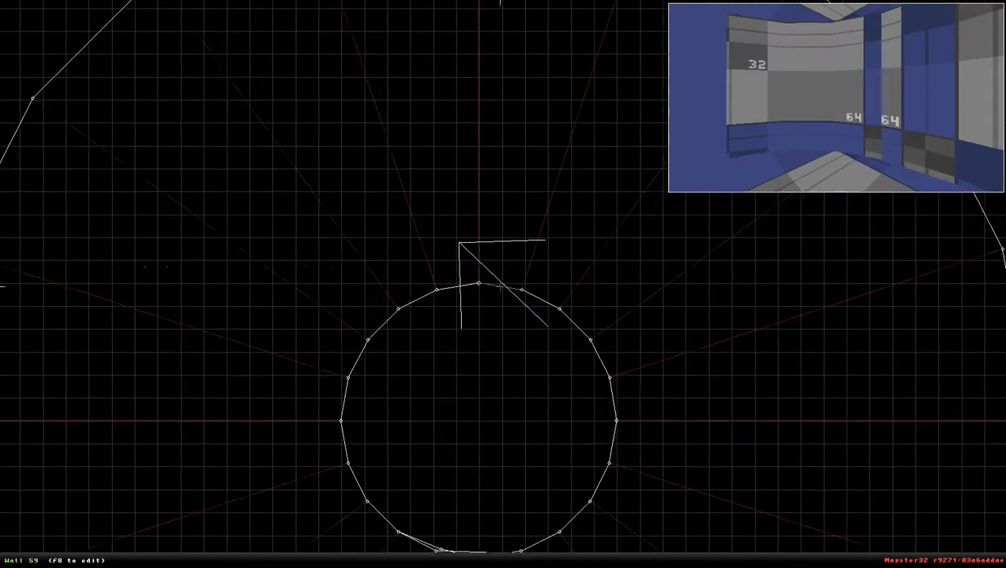
pyautogui.moveTo(478, 283); pyautogui.dragTo(478, 282)
pyautogui.scroll(5, 478, 286)
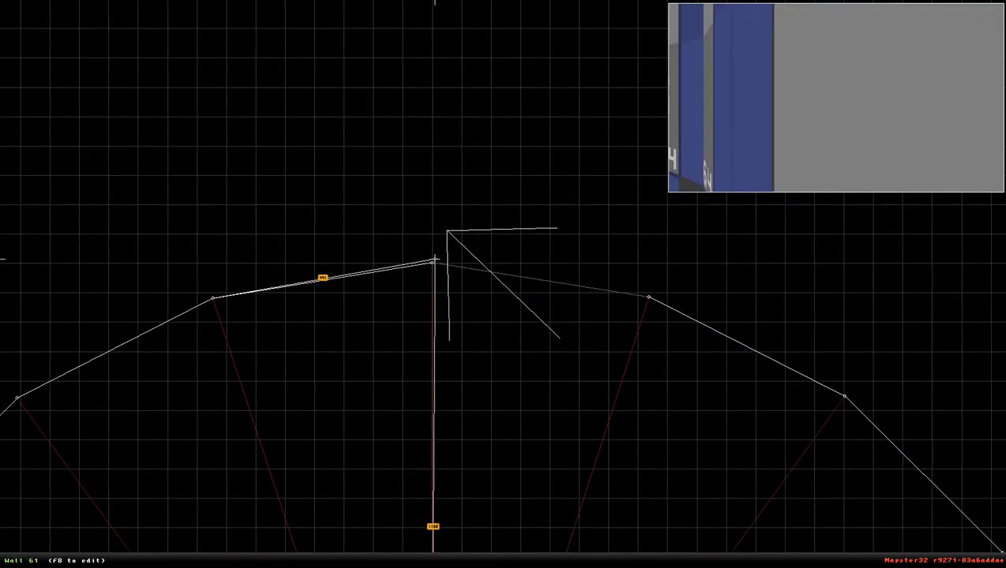
pyautogui.scroll(-5, 432, 261)
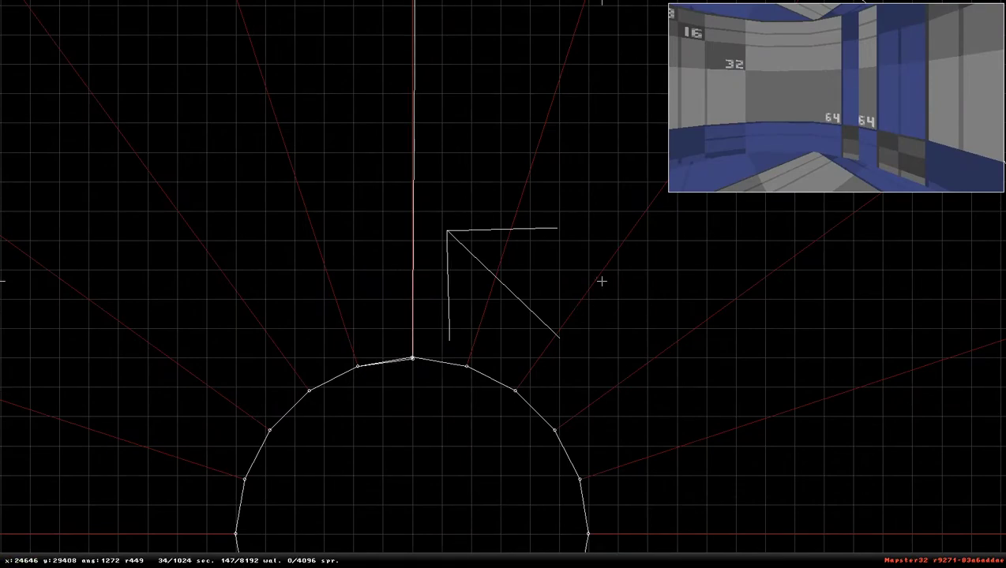
pyautogui.scroll(5, 424, 402)
pyautogui.moveTo(424, 403); pyautogui.dragTo(503, 283, button='right')
pyautogui.press('l')
pyautogui.scroll(-5, 447, 230)
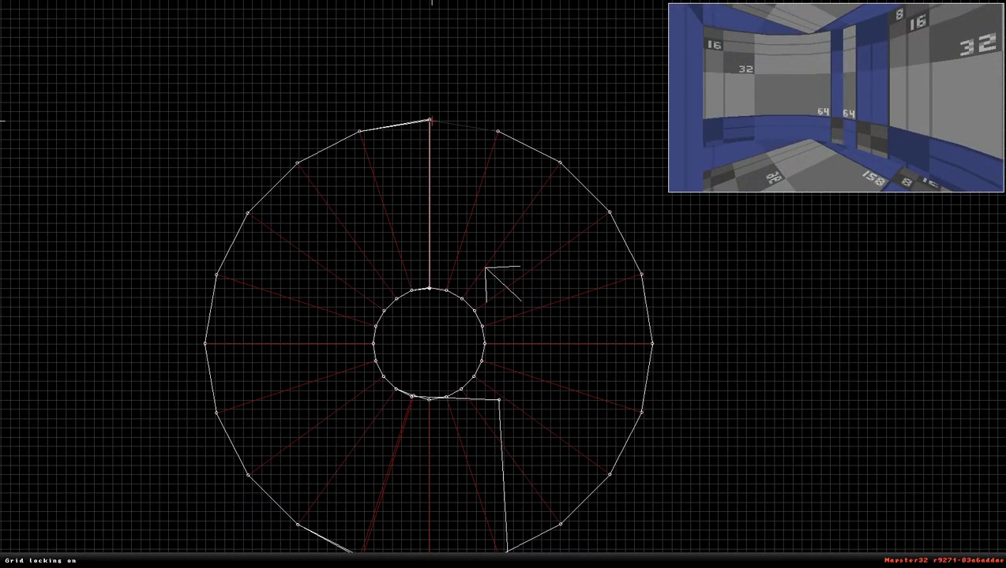
pyautogui.scroll(3, 431, 120)
pyautogui.press('space')
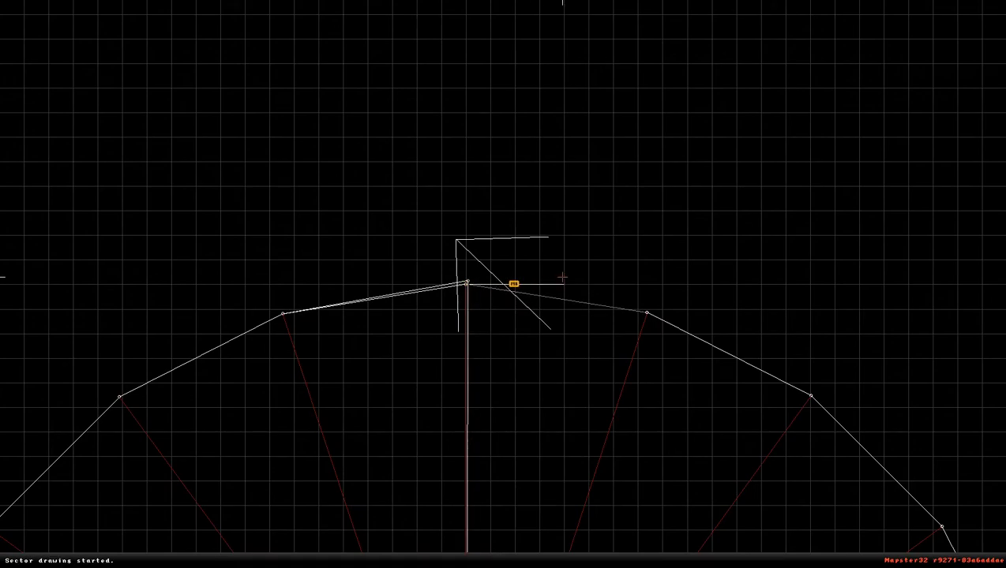
pyautogui.press('KP_Enter')
pyautogui.moveTo(538, 261); pyautogui.dragTo(503, 282, button='right')
pyautogui.press('KP_Enter')
pyautogui.press('KP_Enter')
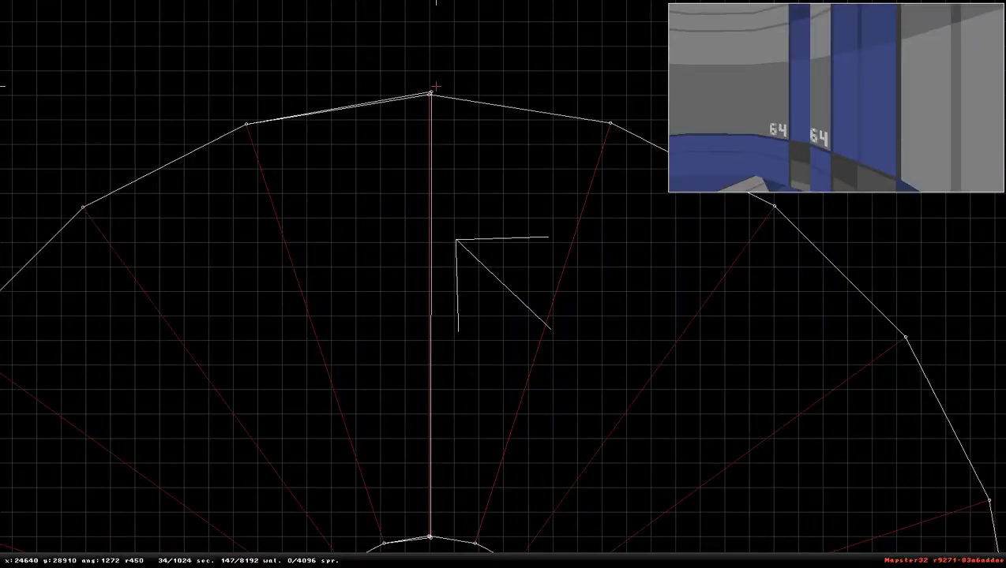
# Step: Start a new sector at the outer corner of the ring's top seam and outline it across the neighbouring wedges toward the seam's inner corner
pyautogui.press('space')
pyautogui.moveTo(575, 66); pyautogui.dragTo(503, 284, button='right')
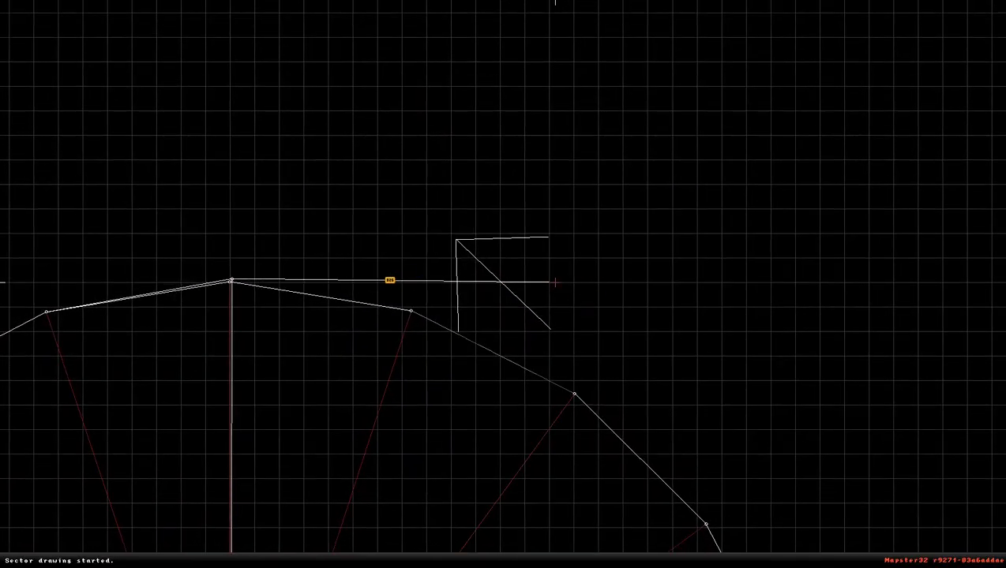
pyautogui.press('space')
pyautogui.moveTo(557, 419); pyautogui.dragTo(503, 284, button='right')
pyautogui.scroll(-1, 503, 284)
pyautogui.scroll(-2, 500, 284)
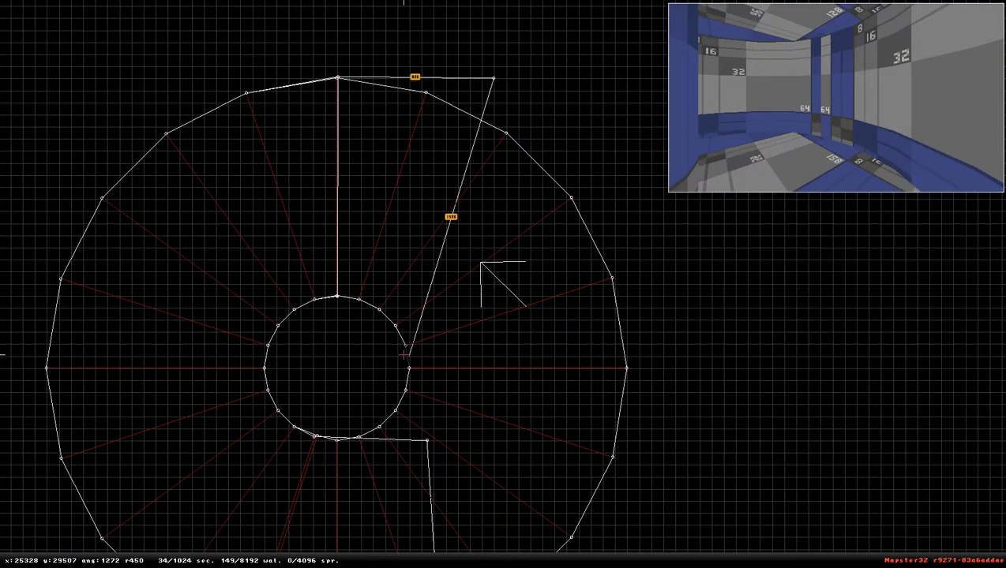
pyautogui.press('space')
# Step: Close the new sector at its starting corner, and square its inner edge by moving the far inner corner level with the seam's inner corner
pyautogui.scroll(3, 393, 357)
pyautogui.moveTo(393, 105); pyautogui.dragTo(506, 284, button='right')
pyautogui.scroll(-3, 487, 256)
pyautogui.scroll(2, 505, 284)
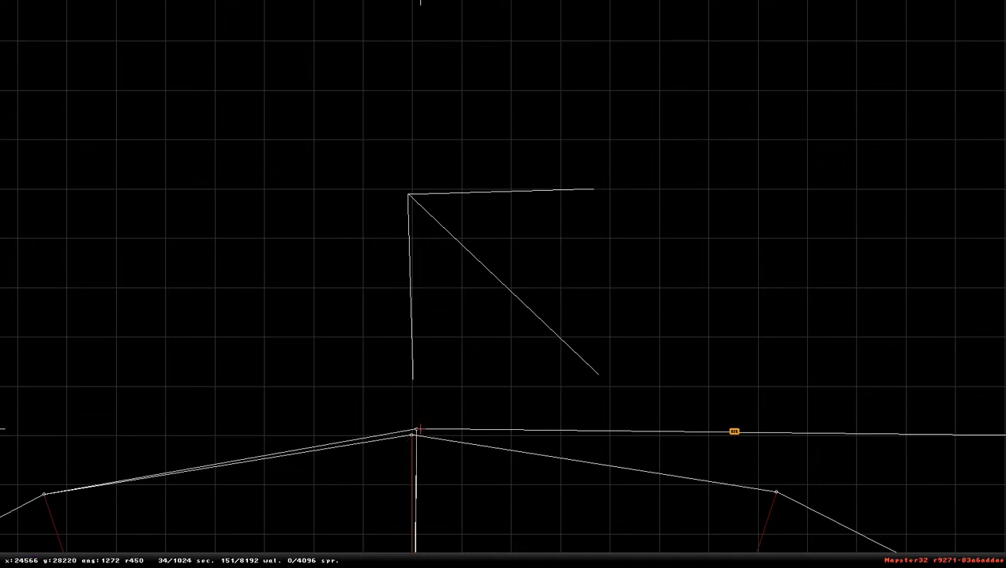
pyautogui.press('space')
pyautogui.scroll(-4, 419, 431)
pyautogui.moveTo(415, 383); pyautogui.dragTo(529, 308)
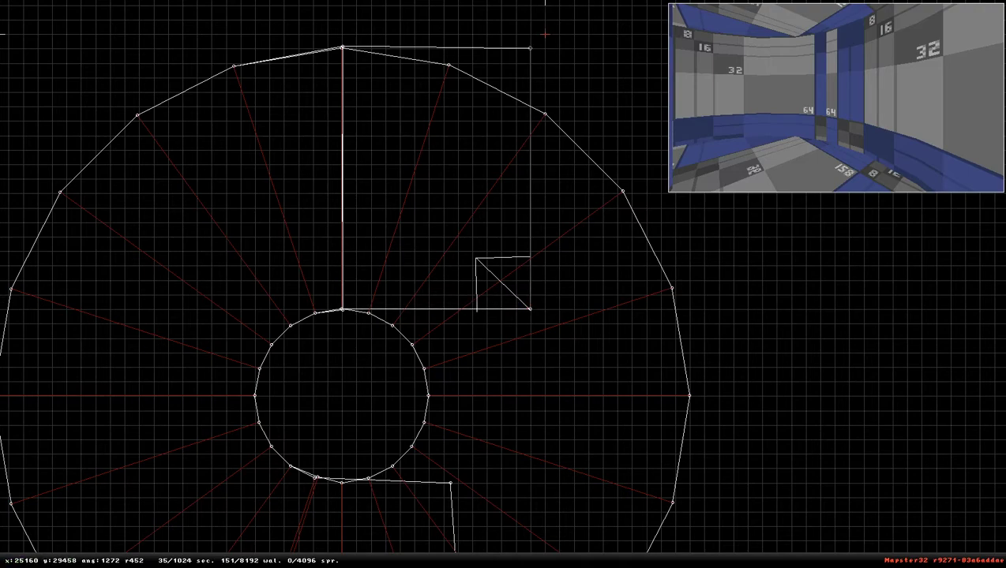
# Step: Narrow the new sector to a straight strip by moving its two far corners close to the seam, toggling grid locking as needed
pyautogui.moveTo(534, 47); pyautogui.dragTo(385, 49)
pyautogui.press('l')
pyautogui.press('l')
pyautogui.moveTo(530, 309); pyautogui.dragTo(385, 297)
pyautogui.press('l')
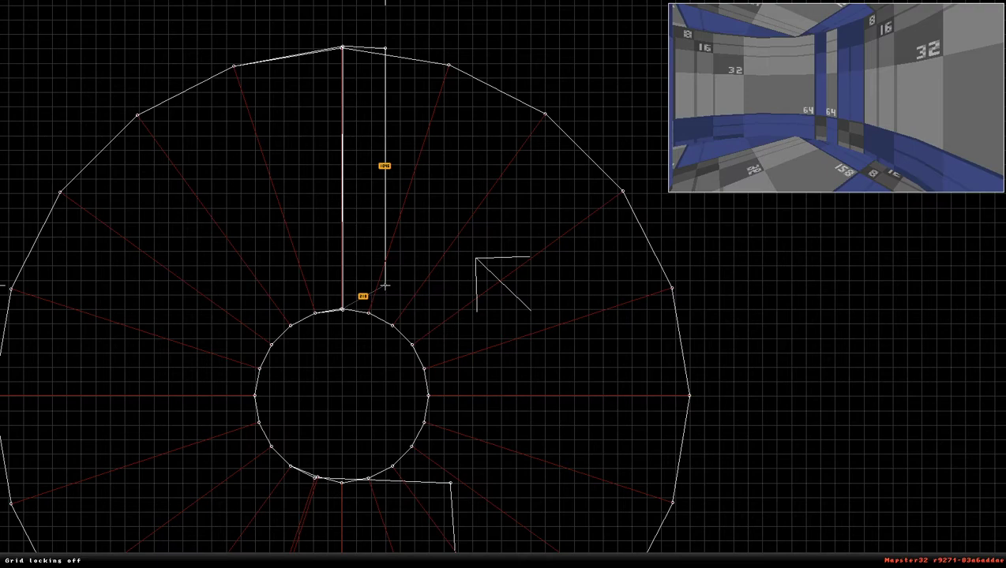
pyautogui.moveTo(383, 280); pyautogui.dragTo(385, 308)
pyautogui.press('l')
# Step: Insert a point near the inner end of the strip's far wall, draw a second sector from that wall, and shift its far inner corner outward
pyautogui.press('Insert')
pyautogui.press('space')
pyautogui.press('space')
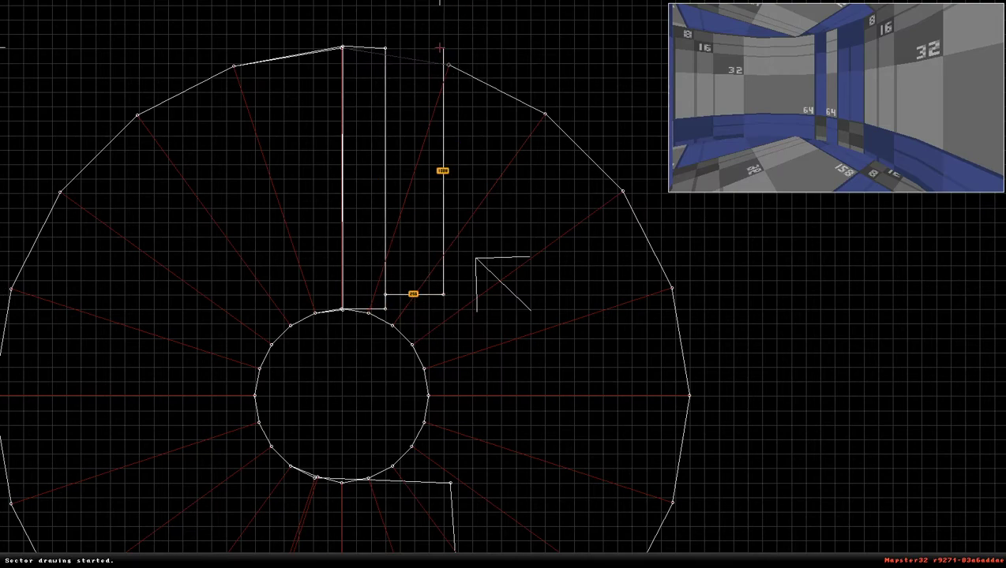
pyautogui.press('space')
pyautogui.press('space')
pyautogui.press('space')
pyautogui.moveTo(443, 294); pyautogui.dragTo(442, 280)
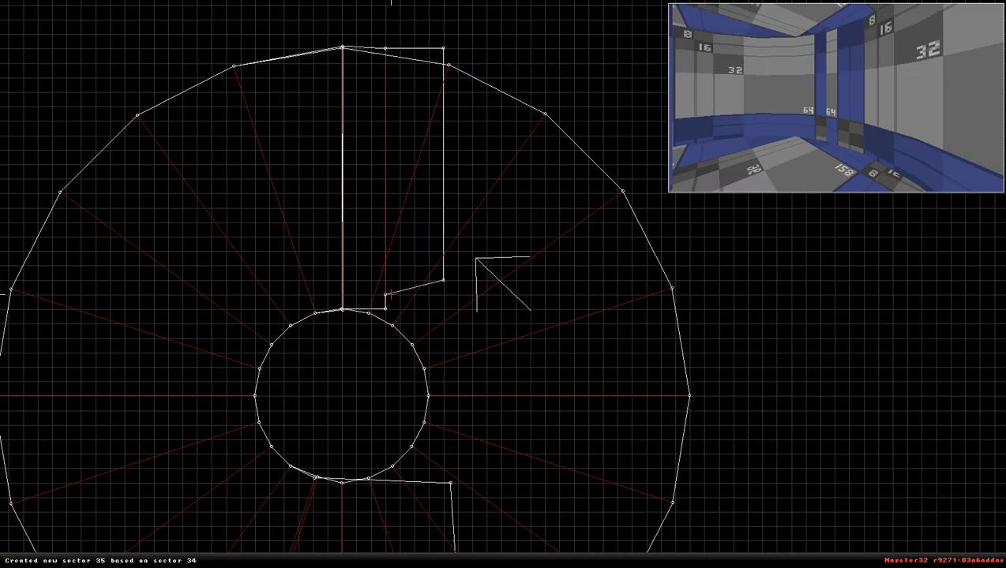
# Step: Move the outer corners of both added sectors down toward the ring's outer edge, and merge the inserted point into the strip's inner corner
pyautogui.scroll(-4, 493, 337)
pyautogui.scroll(2, 503, 284)
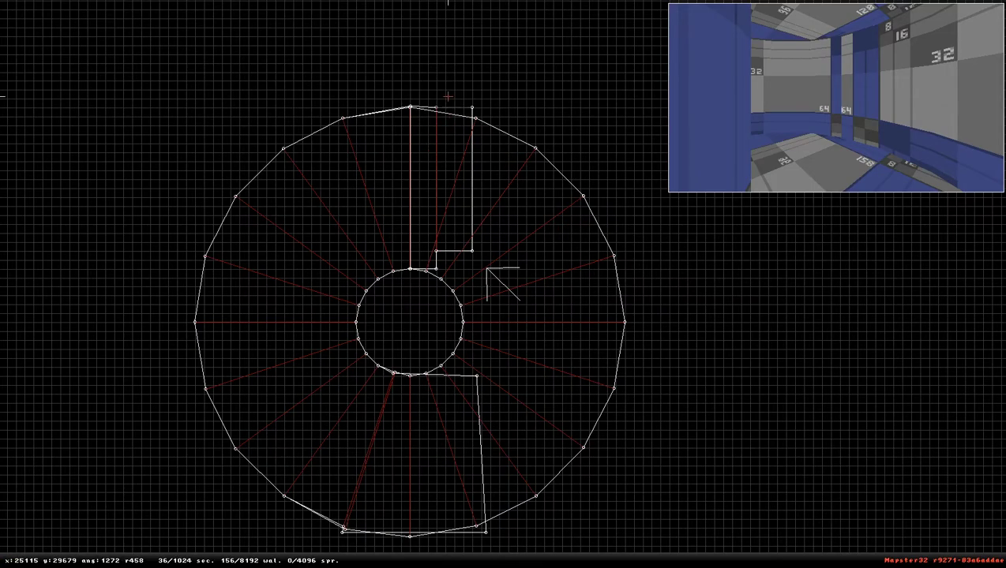
pyautogui.scroll(1, 446, 95)
pyautogui.moveTo(533, 299); pyautogui.dragTo(533, 310)
pyautogui.moveTo(533, 479); pyautogui.dragTo(491, 499)
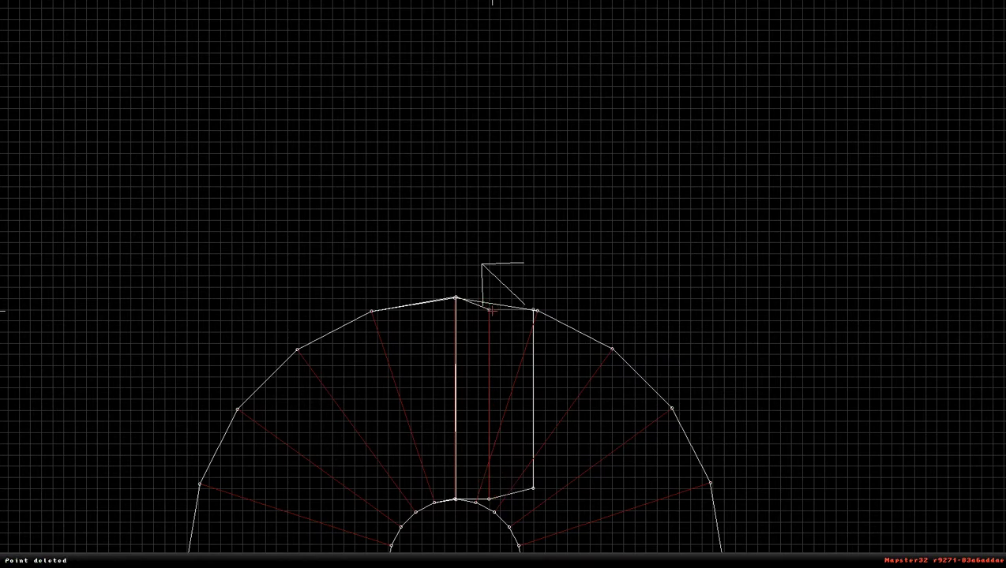
# Step: Join the two added sectors into one, remove the leftover points between them, and check the result in the 3D view
pyautogui.moveTo(489, 310); pyautogui.dragTo(533, 310)
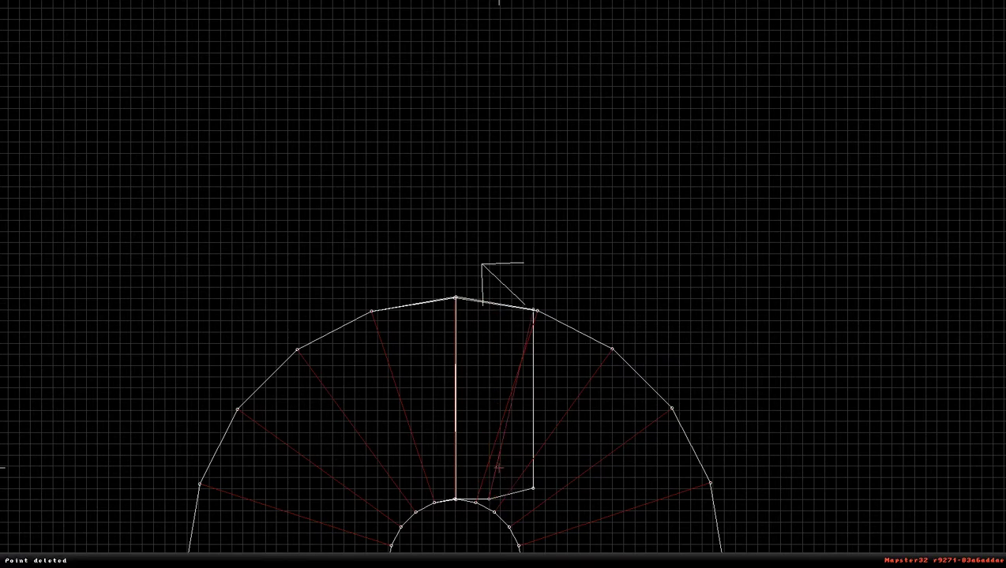
pyautogui.hotkey('ctrl', 'z')
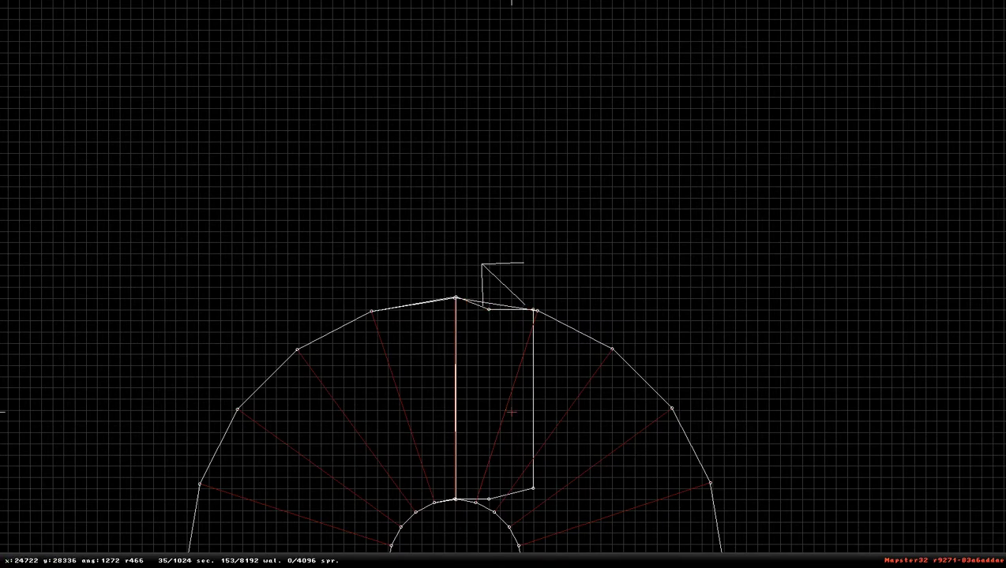
pyautogui.moveTo(488, 311); pyautogui.dragTo(533, 310)
pyautogui.moveTo(525, 369); pyautogui.dragTo(412, 304, button='right')
pyautogui.press('KP_Enter')
pyautogui.press('KP_Enter')
pyautogui.press('KP_Enter')
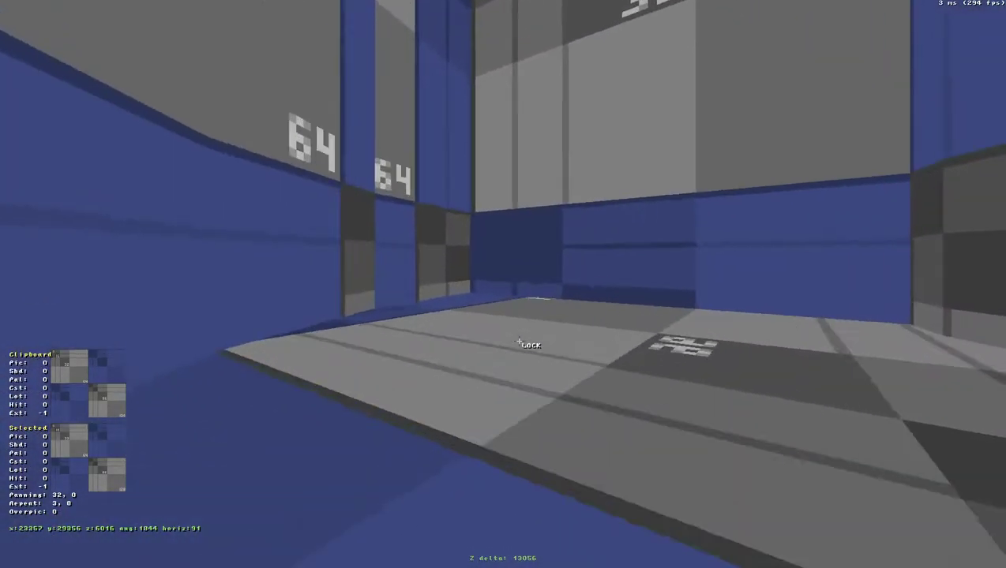
pyautogui.moveTo(518, 341); pyautogui.dragTo(518, 341)
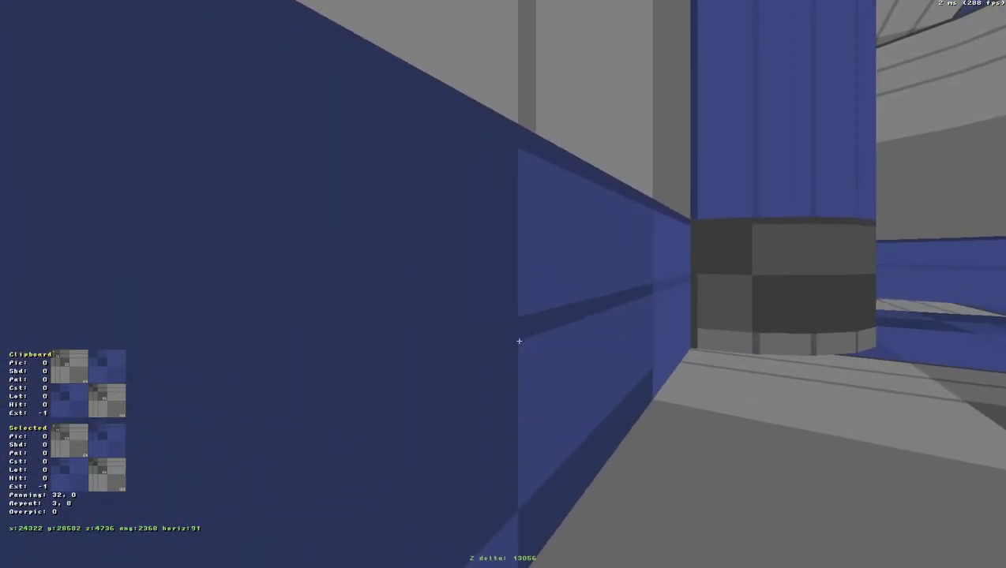
pyautogui.press('KP_Enter')
pyautogui.scroll(5, 551, 258)
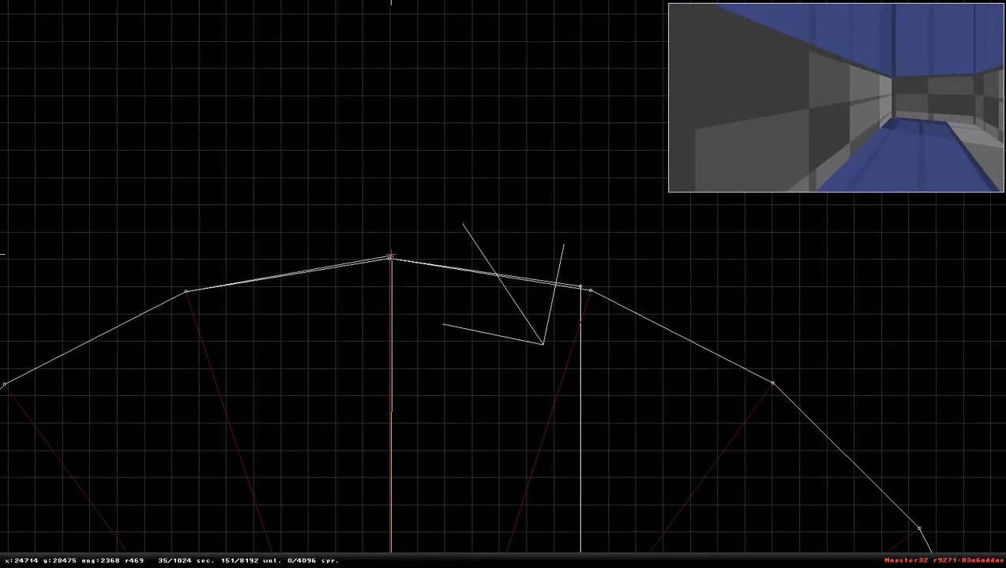
pyautogui.moveTo(397, 255); pyautogui.dragTo(393, 229)
pyautogui.hotkey('ctrl', 'z')
pyautogui.hotkey('ctrl', 'z')
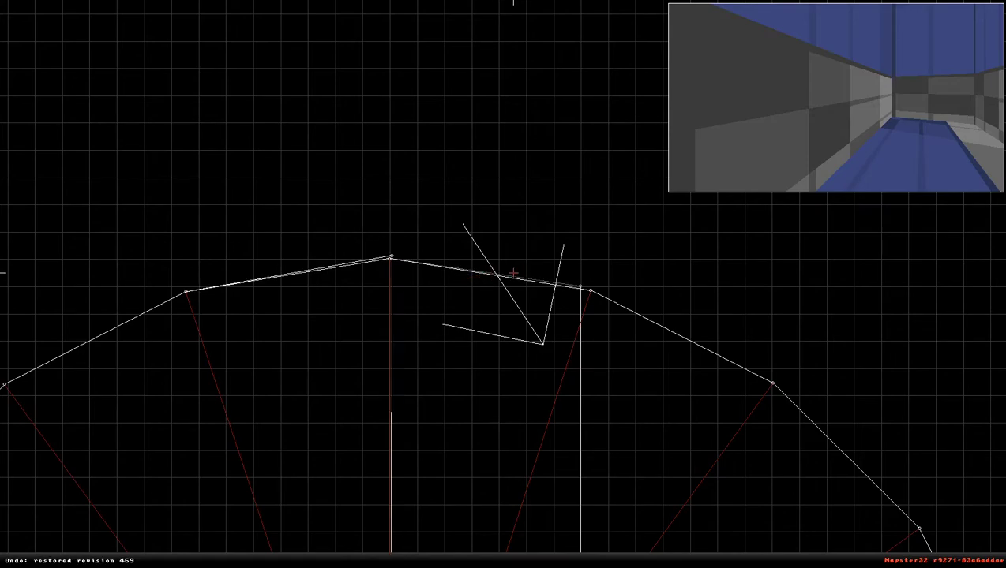
# Step: Merge the offset inner and outer corners of the top seam back onto the matching corners of the ring
pyautogui.moveTo(391, 255); pyautogui.dragTo(418, 232)
pyautogui.moveTo(418, 232); pyautogui.dragTo(504, 285, button='middle')
pyautogui.moveTo(504, 285); pyautogui.dragTo(464, 373, button='right')
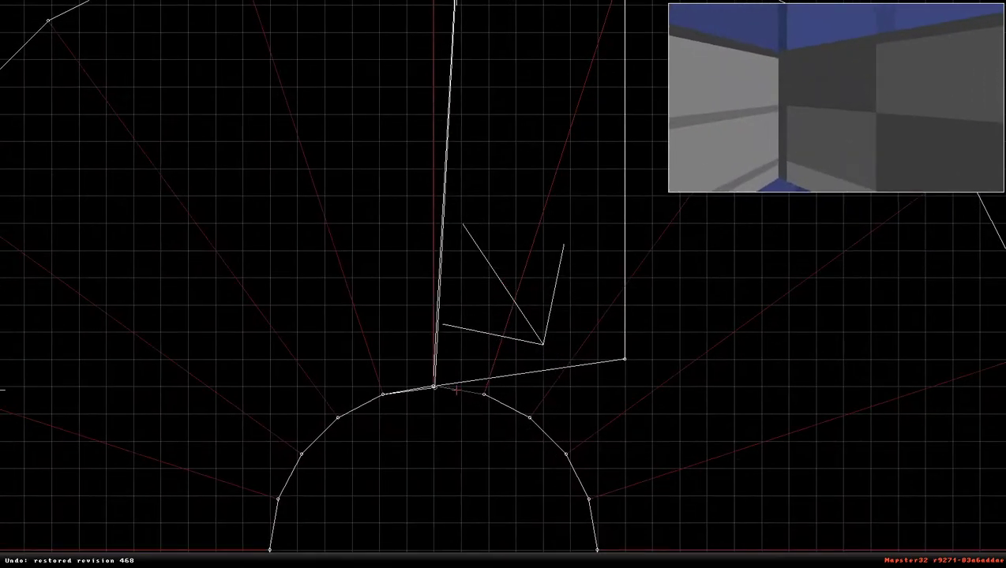
pyautogui.moveTo(436, 390)
pyautogui.mouseDown()
pyautogui.moveTo(434, 413)
pyautogui.moveTo(434, 384)
pyautogui.mouseUp()
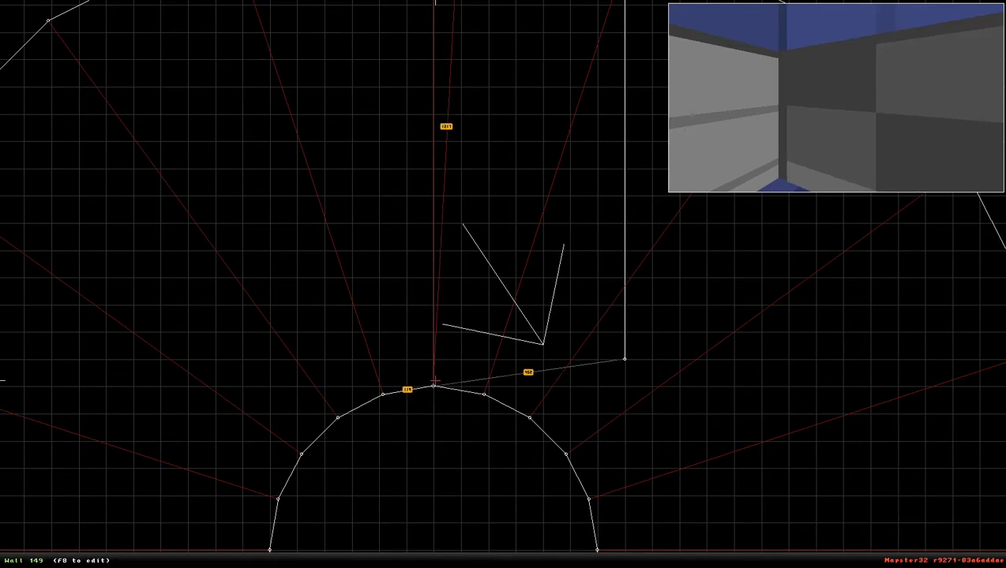
pyautogui.moveTo(435, 382); pyautogui.dragTo(501, 260, button='right')
pyautogui.moveTo(481, 216); pyautogui.dragTo(455, 236)
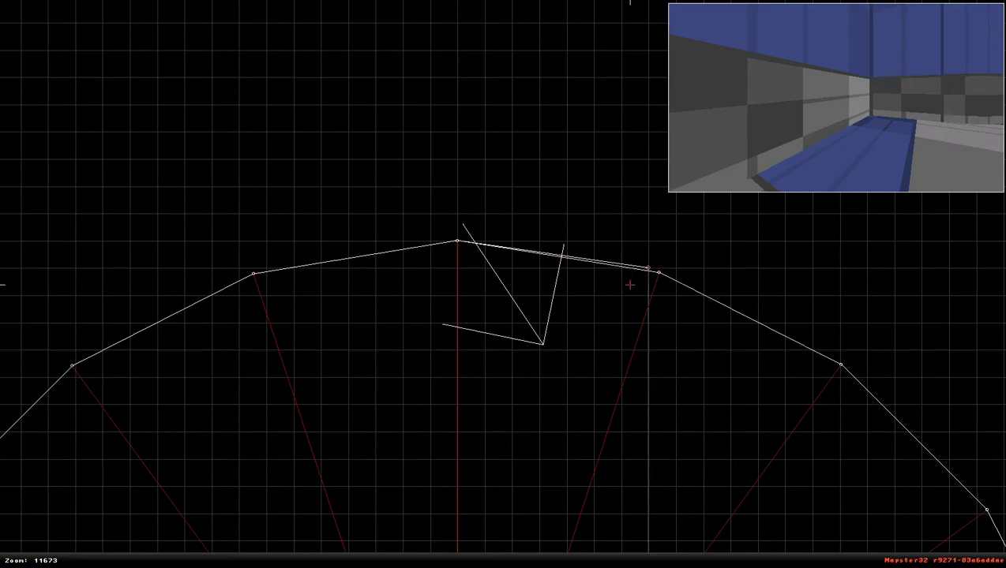
# Step: Examine in the 3D view how the added sectors meet the ring around the central column
pyautogui.moveTo(638, 274); pyautogui.dragTo(519, 263, button='right')
pyautogui.scroll(-3, 519, 263)
pyautogui.press('KP_Enter')
pyautogui.moveTo(519, 291); pyautogui.dragTo(519, 291)
pyautogui.press('Up')
pyautogui.moveTo(519, 291); pyautogui.dragTo(520, 291, button='middle')
pyautogui.moveTo(520, 291); pyautogui.dragTo(520, 291)
pyautogui.press('Up')
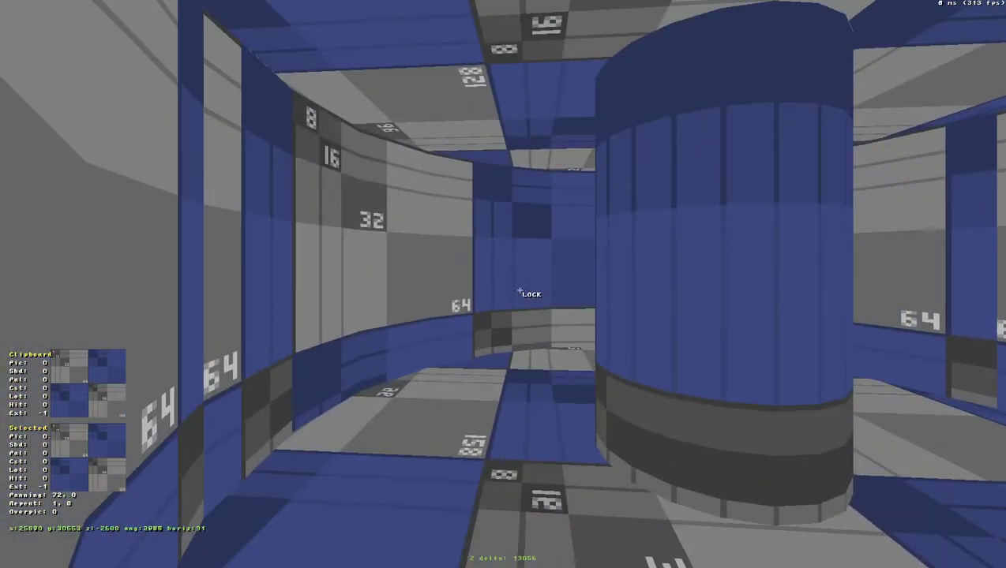
pyautogui.press('KP_Enter')
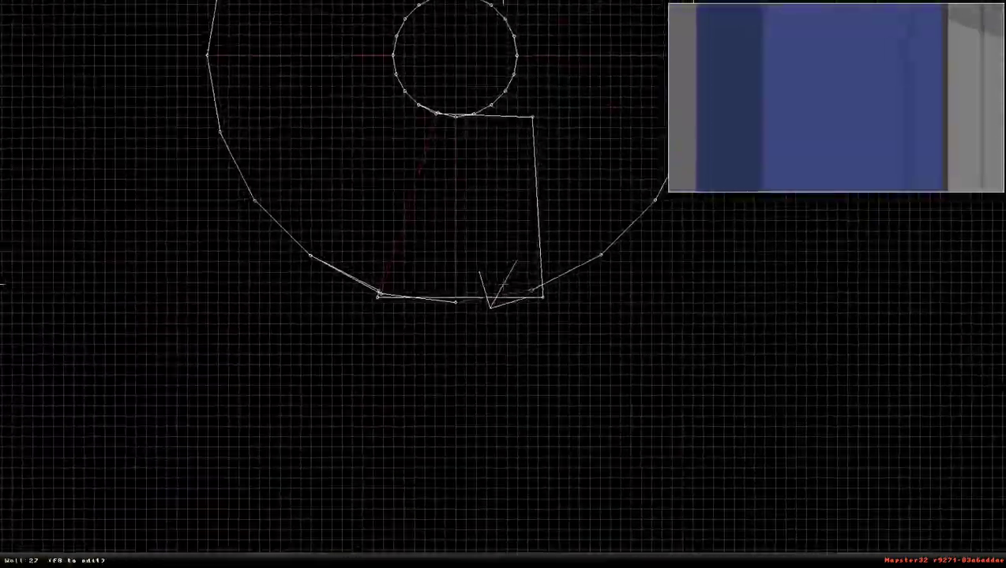
# Step: Select all sectors of the staircase ring and move them beside the room's two side passages, just above the lower passage
pyautogui.moveTo(504, 284)
pyautogui.mouseDown(button='right')
pyautogui.moveTo(394, 267)
pyautogui.moveTo(503, 284)
pyautogui.mouseUp(button='right')
pyautogui.scroll(-3, 504, 285)
pyautogui.scroll(3, 504, 284)
pyautogui.scroll(-3, 392, 263)
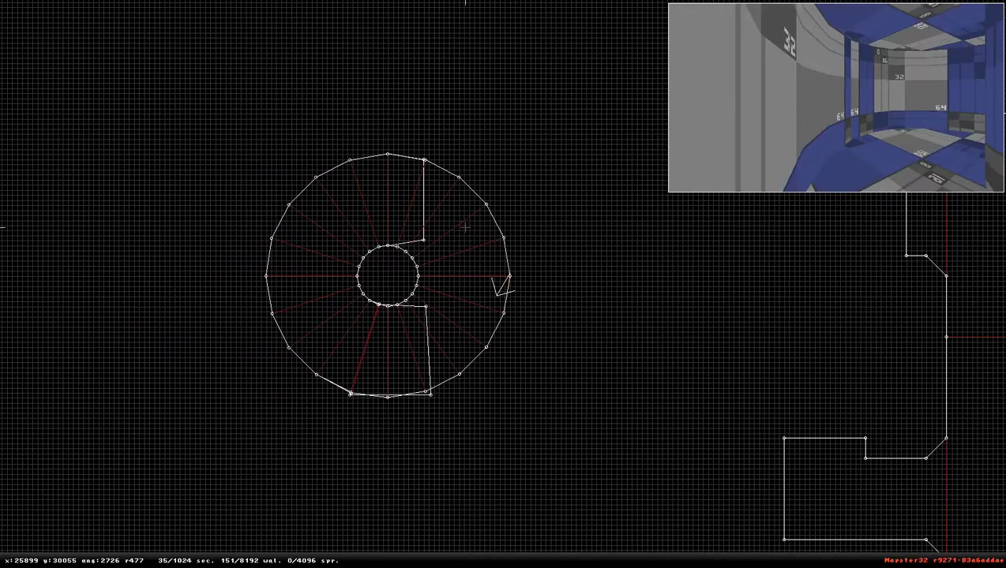
pyautogui.keyDown('alt'); pyautogui.moveTo(189, 114); pyautogui.dragTo(585, 447); pyautogui.keyUp('alt')
pyautogui.moveTo(386, 343); pyautogui.dragTo(504, 284, button='right')
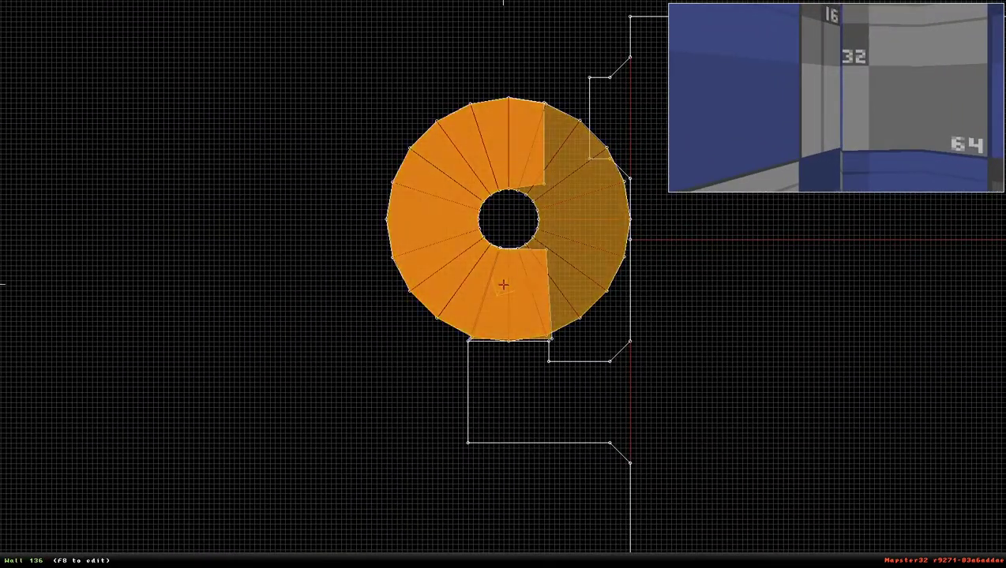
pyautogui.scroll(1, 503, 285)
pyautogui.scroll(2, 504, 285)
pyautogui.moveTo(504, 285); pyautogui.dragTo(504, 285)
pyautogui.scroll(-2, 504, 285)
pyautogui.scroll(-1, 504, 285)
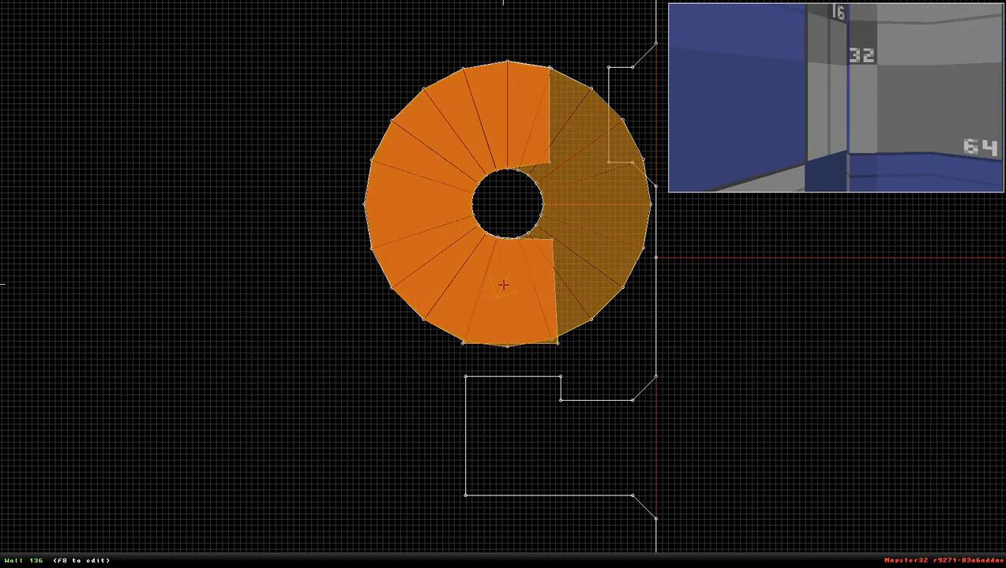
pyautogui.moveTo(504, 285); pyautogui.dragTo(505, 287)
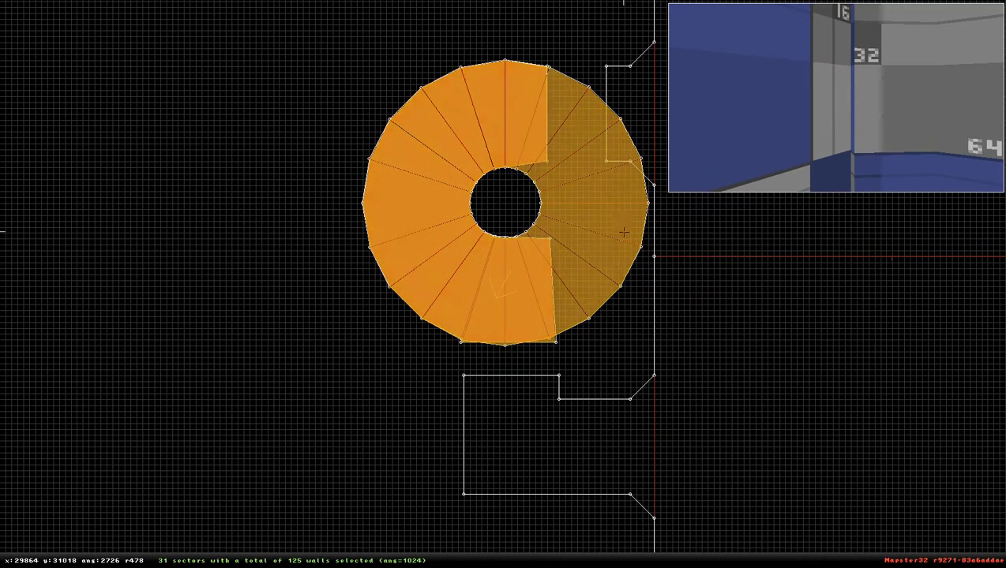
# Step: Align the outer and inner corners of the ring's lower added sector with the side walls of the passage below it
pyautogui.press('Alt_R')
pyautogui.rightClick(575, 393)
pyautogui.scroll(3, 503, 285)
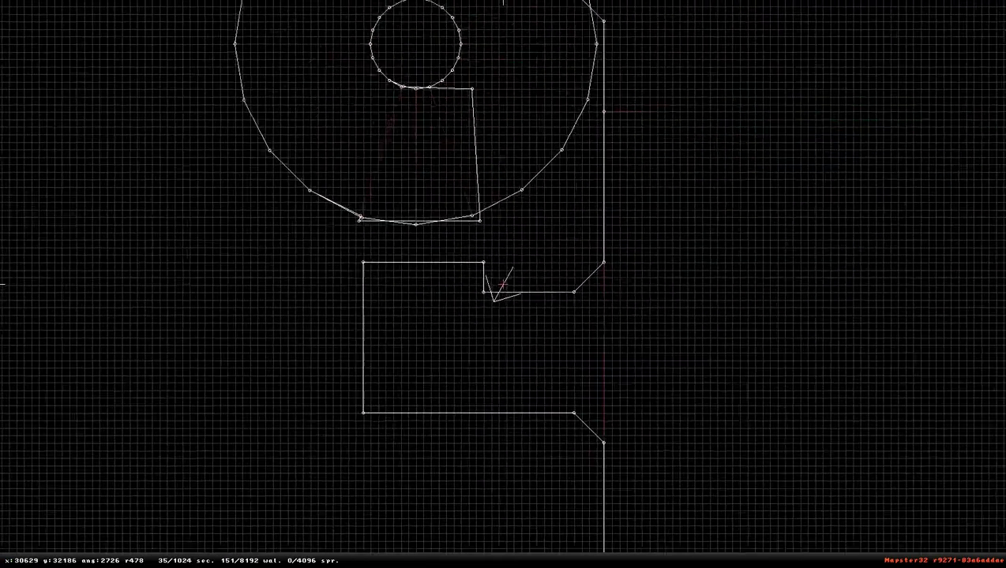
pyautogui.keyDown('alt'); pyautogui.moveTo(224, 214); pyautogui.dragTo(520, 551); pyautogui.keyUp('alt')
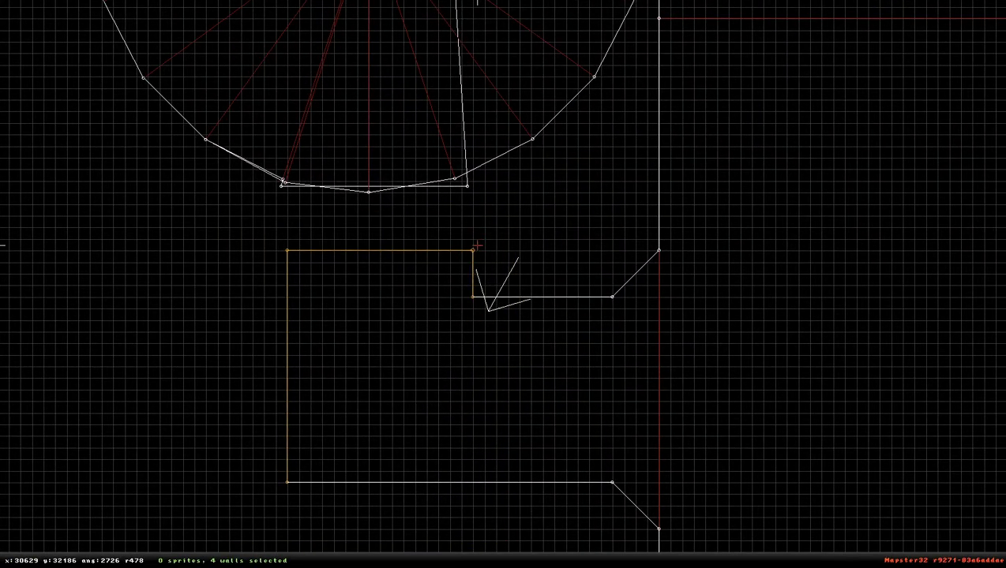
pyautogui.rightClick(476, 245)
pyautogui.press('Shift_R')
pyautogui.moveTo(493, 225); pyautogui.dragTo(499, 231)
pyautogui.moveTo(308, 224); pyautogui.dragTo(313, 230)
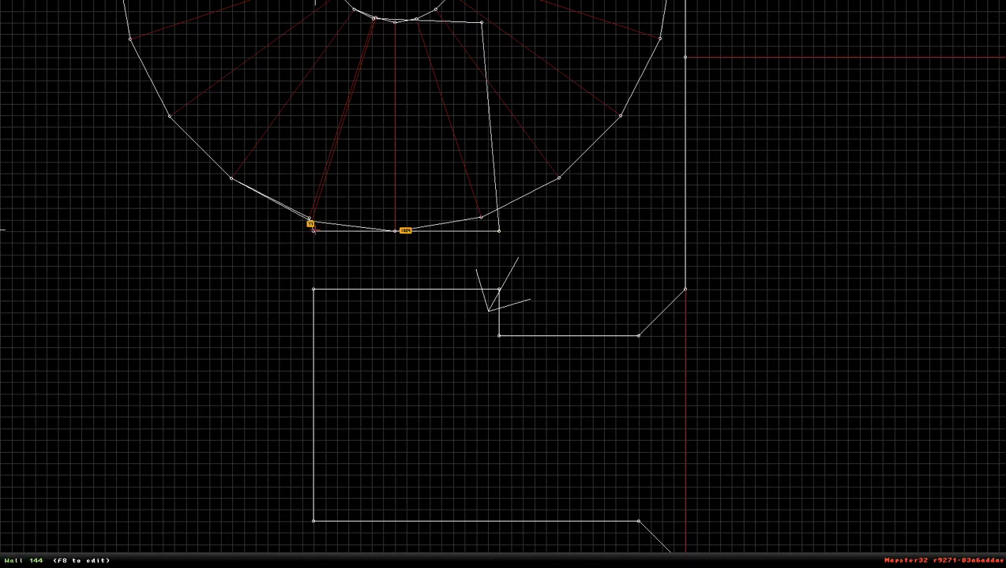
pyautogui.moveTo(481, 22); pyautogui.dragTo(499, 23)
# Step: Extend the lower passage's end up to the ring's aligned sector and check the connection in the 3D view
pyautogui.moveTo(499, 23); pyautogui.dragTo(503, 284, button='right')
pyautogui.scroll(2, 503, 285)
pyautogui.moveTo(563, 381); pyautogui.dragTo(551, 321)
pyautogui.press('KP_Enter')
pyautogui.moveTo(403, 347); pyautogui.dragTo(403, 346)
pyautogui.press('KP_Enter')
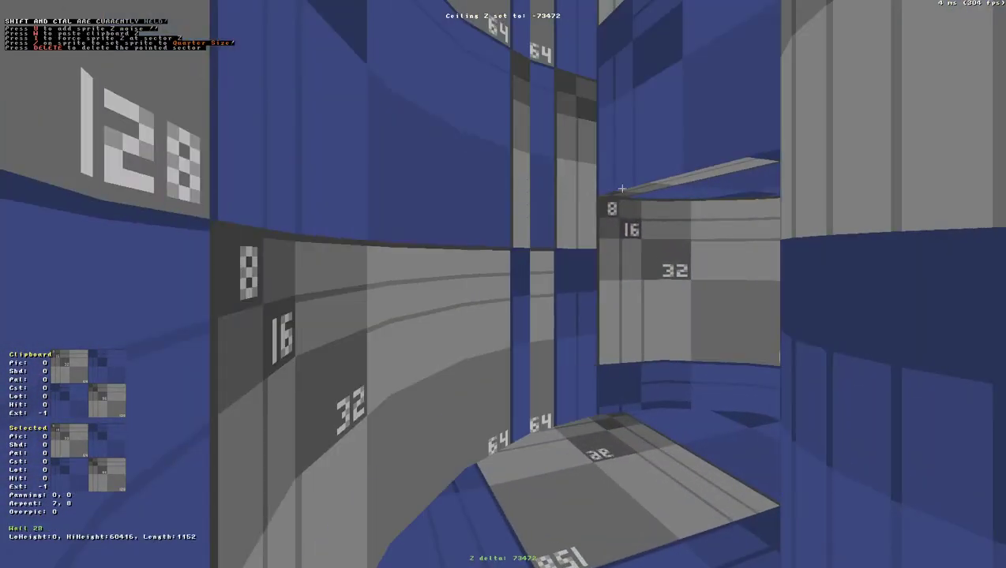
# Step: Paste the copied ceiling height, Z -73472, onto the remaining sectors beside the column, and adjust the ceiling toward the upper passage
pyautogui.moveTo(724, 193); pyautogui.dragTo(688, 188)
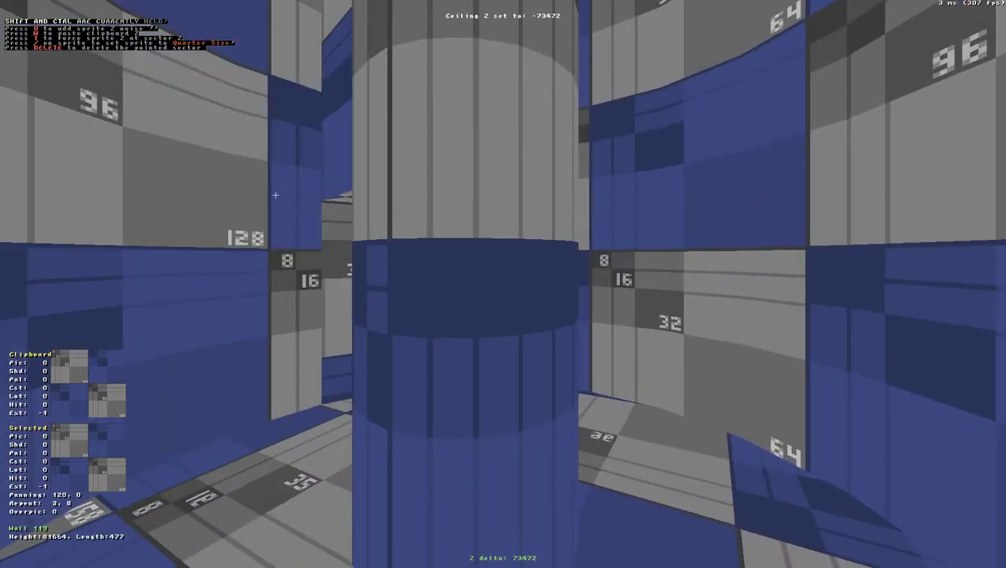
pyautogui.press('Left')
pyautogui.press('a')
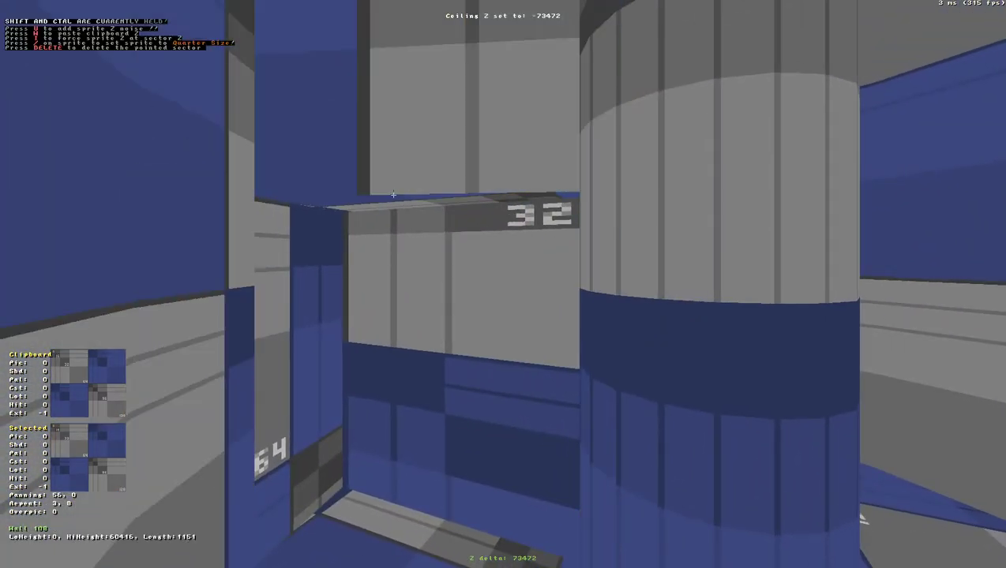
pyautogui.hotkey('ctrl', 'shift', 'w')
pyautogui.click(407, 211)
pyautogui.press('z')
pyautogui.hotkey('ctrl', 'pagedown')
pyautogui.press('a')
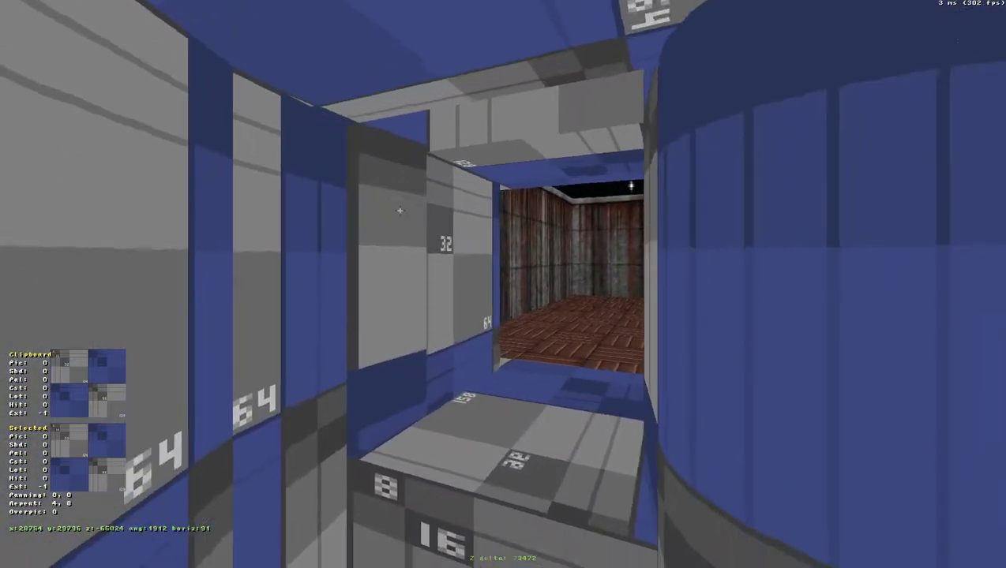
# Step: Inspect the passage openings and the raised space around the column in the 3D view
pyautogui.keyDown('ctrl'); pyautogui.moveTo(449, 109); pyautogui.dragTo(422, 113); pyautogui.keyUp('ctrl')
pyautogui.press('z')
pyautogui.press('z')
pyautogui.moveTo(423, 113); pyautogui.dragTo(422, 114, button='right')
pyautogui.moveTo(422, 114); pyautogui.dragTo(422, 114)
pyautogui.press('KP_Enter')
pyautogui.rightClick(600, 257)
pyautogui.press('KP_Enter')
pyautogui.moveTo(557, 326); pyautogui.dragTo(556, 326)
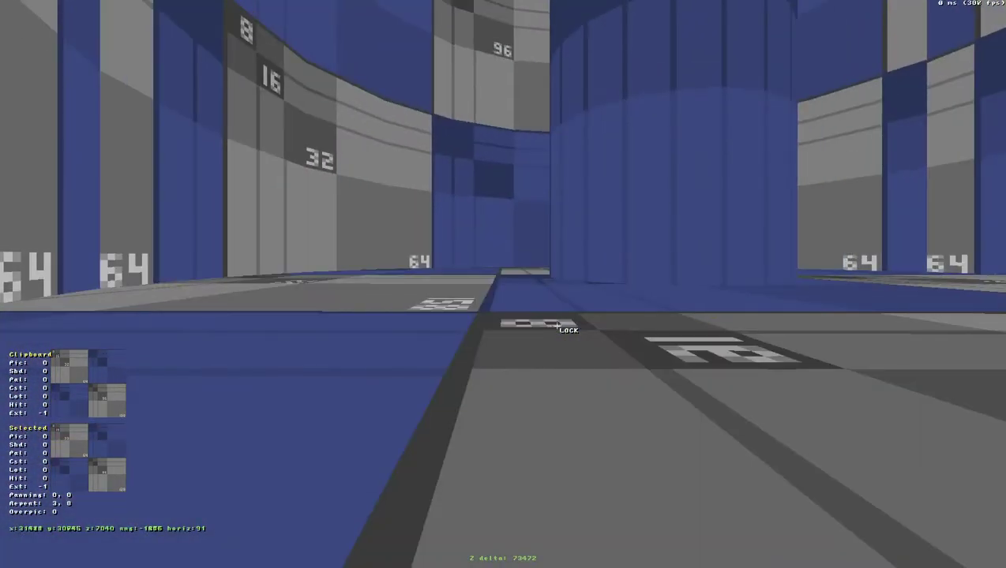
pyautogui.press('KP_Enter')
pyautogui.rightClick(576, 105)
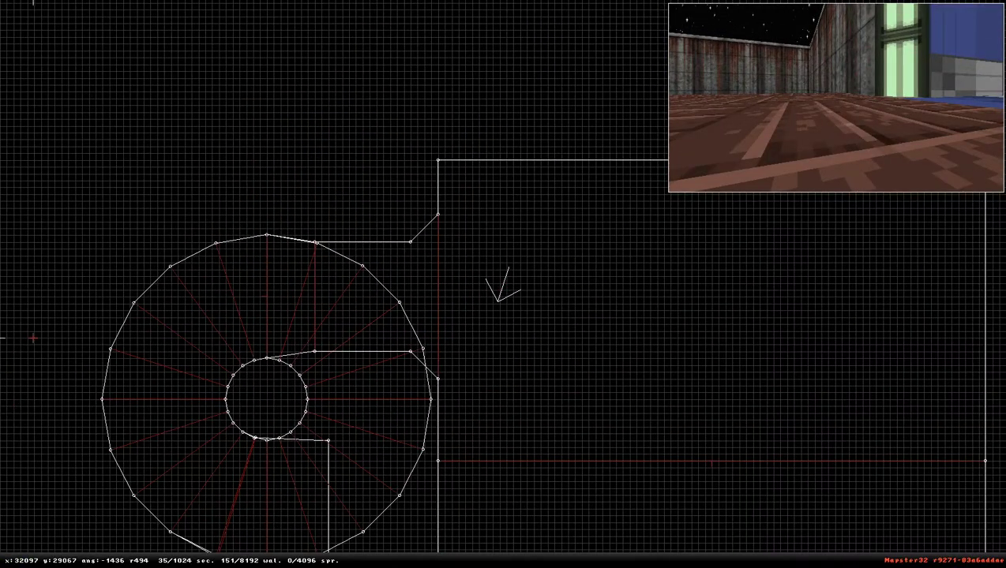
pyautogui.keyDown('alt'); pyautogui.moveTo(29, 168); pyautogui.dragTo(511, 400); pyautogui.keyUp('alt')
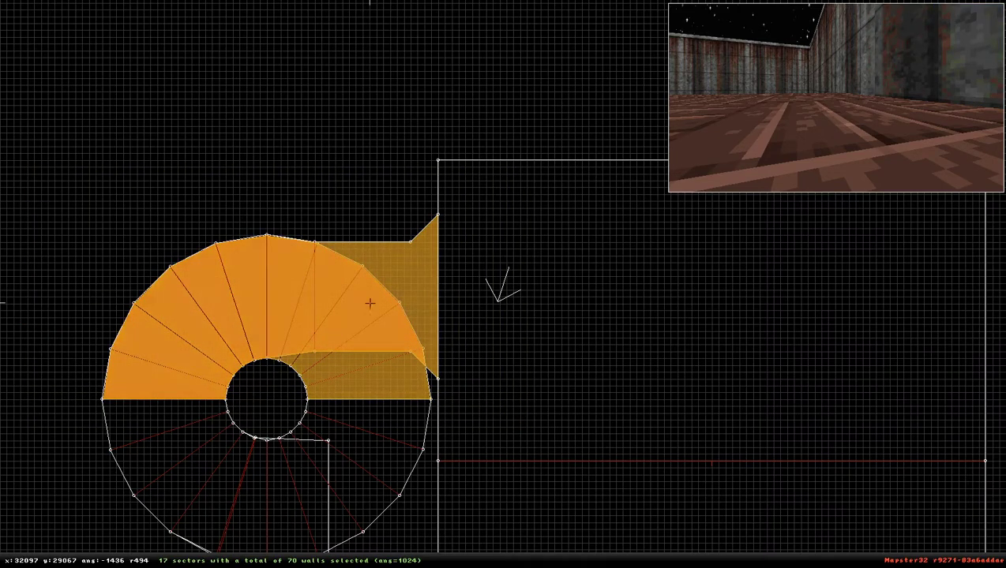
pyautogui.rightClick(389, 409)
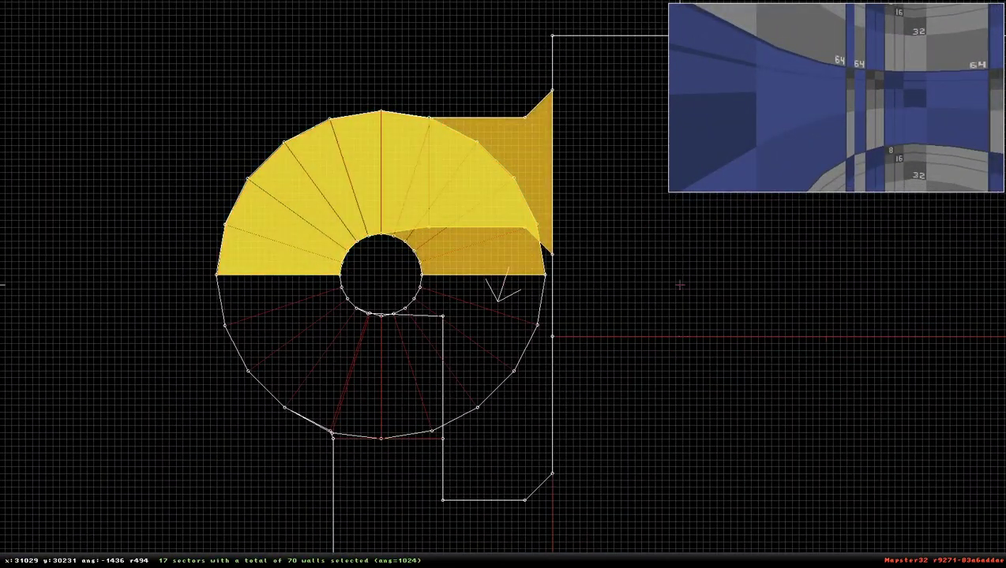
pyautogui.press('Alt_R')
# Step: Inspect the ring's sectors on the 2D map and the upper passage's doorway in the 3D view
pyautogui.rightClick(695, 127)
pyautogui.press('KP_Enter')
pyautogui.moveTo(526, 348); pyautogui.dragTo(509, 337)
pyautogui.press('KP_Enter')
pyautogui.rightClick(552, 196)
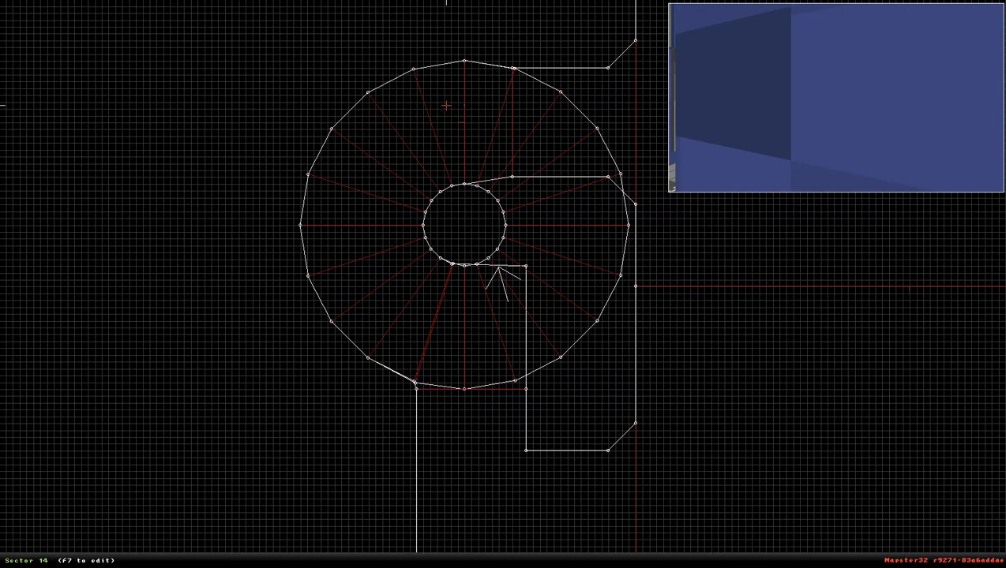
pyautogui.press('z')
pyautogui.press('Down')
pyautogui.press('Left')
pyautogui.press('KP_Enter')
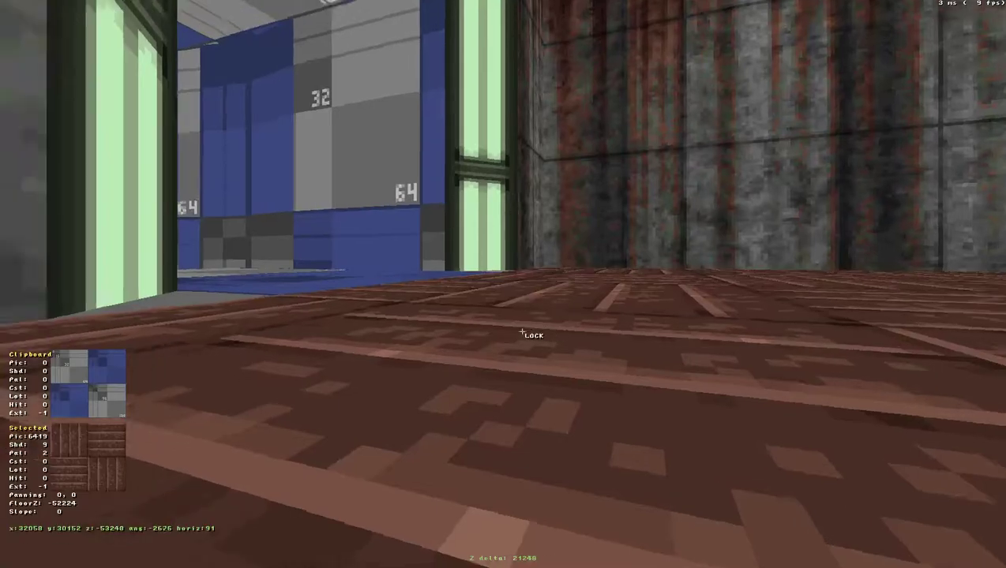
# Step: Measure the height difference between the upper and lower passage floors and view both openings from the adjacent room
pyautogui.press('Up')
pyautogui.press('Down')
pyautogui.press('Left')
pyautogui.press('Tab')
pyautogui.press('Left')
pyautogui.press('Up')
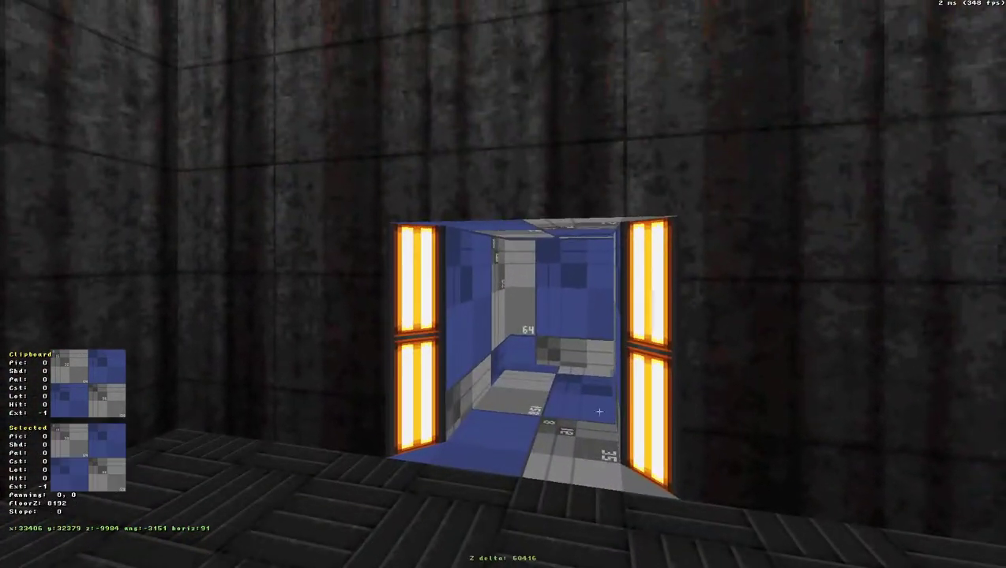
pyautogui.press('Tab')
pyautogui.press('Right')
pyautogui.press('Tab')
pyautogui.press('a')
pyautogui.press('Right')
pyautogui.press('Up')
pyautogui.press('Right')
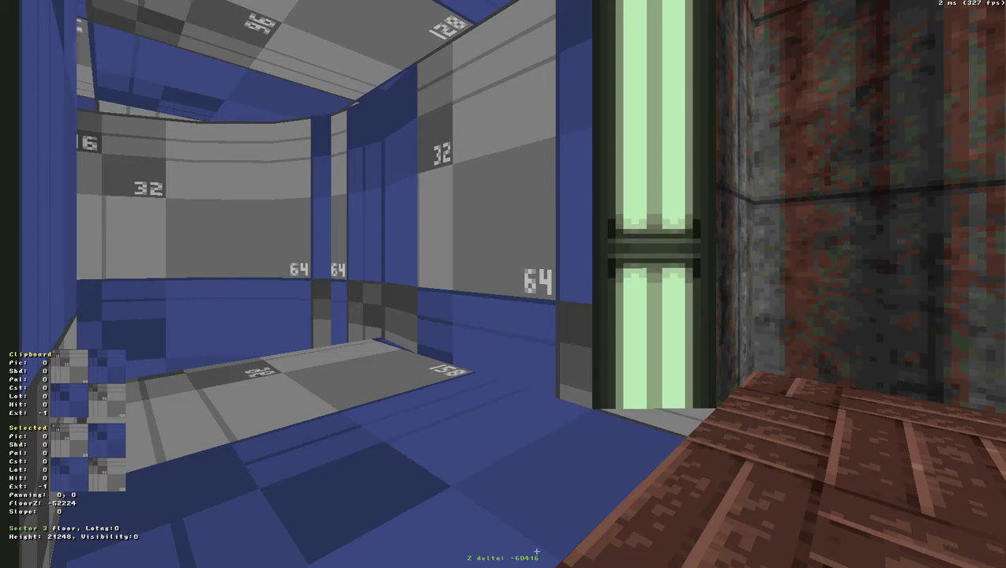
pyautogui.moveTo(533, 542); pyautogui.dragTo(516, 463)
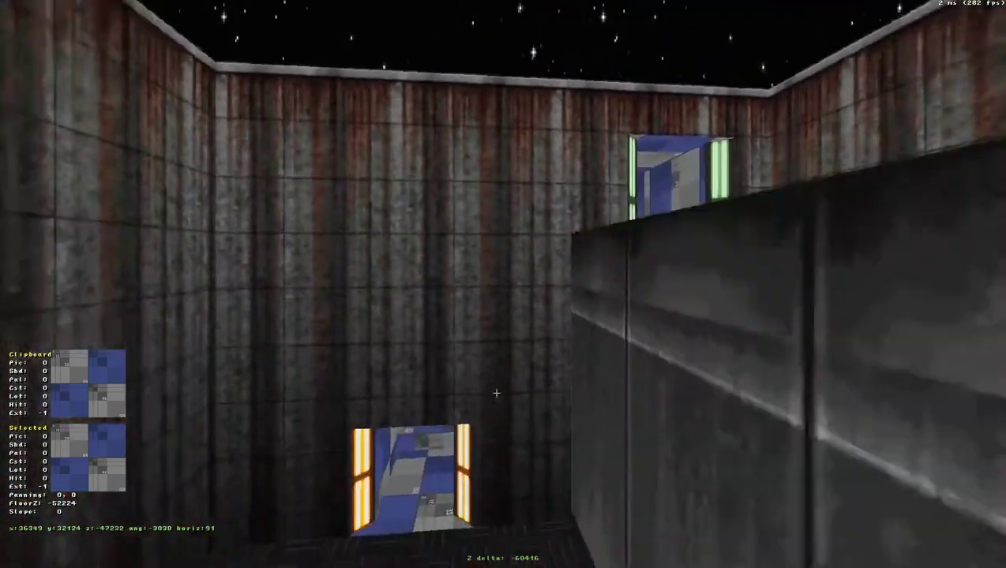
# Step: Raise the floor of the first stair sector beside the lower passage to Z 6528
pyautogui.press('Up')
pyautogui.press('Up')
pyautogui.press('Right')
pyautogui.press('pageup')
pyautogui.press('pagedown')
pyautogui.press('pageup')
pyautogui.press('pageup')
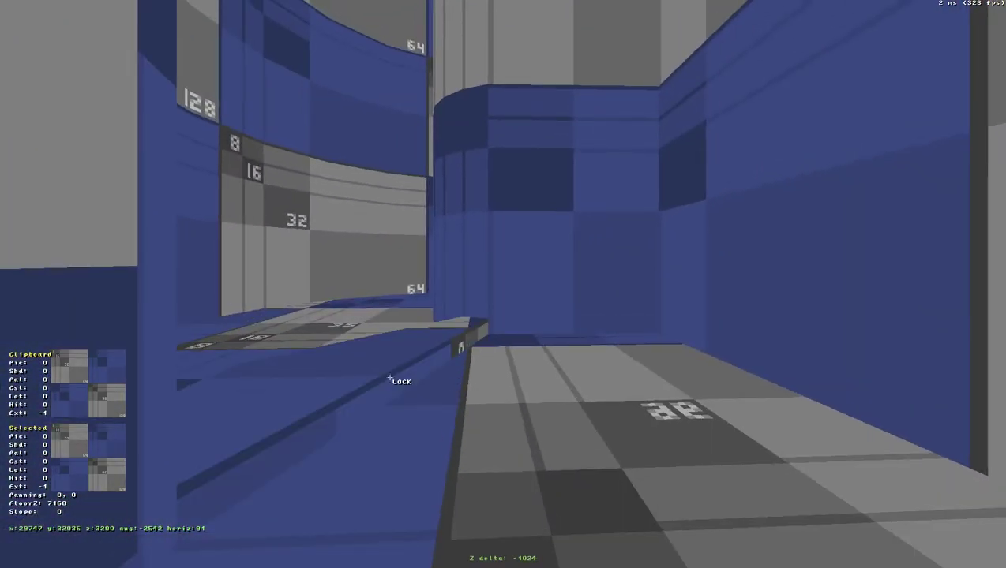
pyautogui.press('pagedown')
pyautogui.press('pageup')
pyautogui.press('pageup')
pyautogui.press('pagedown')
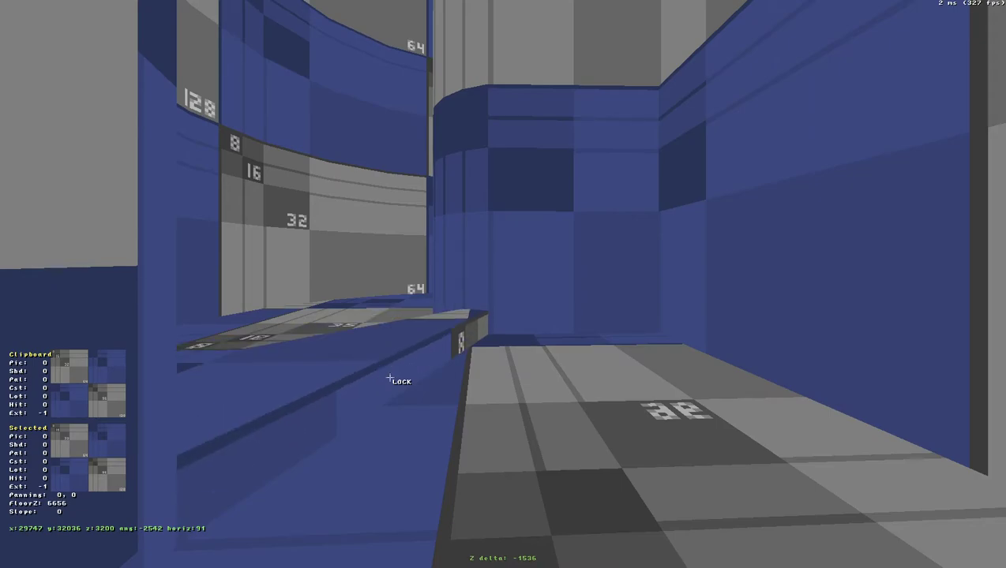
pyautogui.press('pageup')
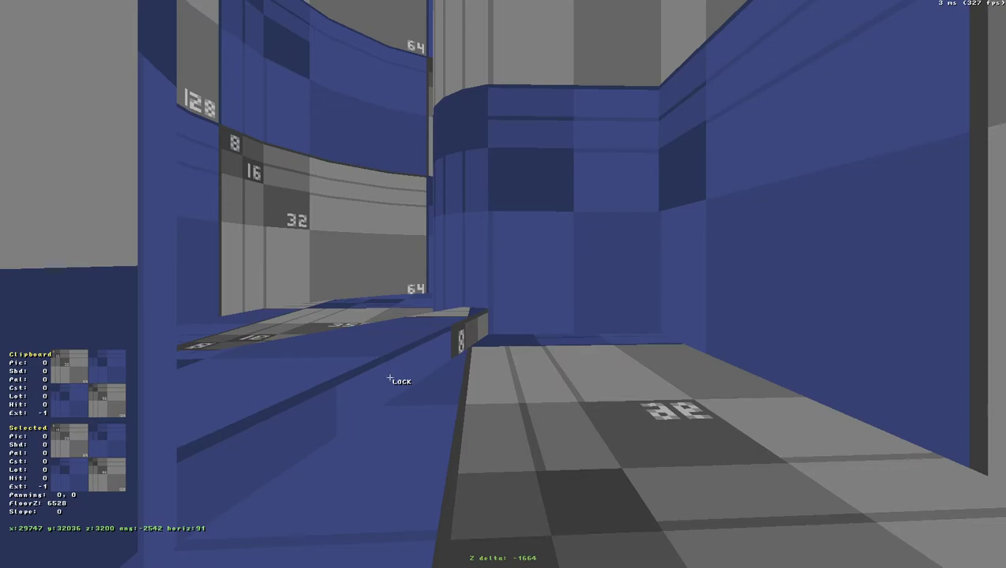
# Step: Copy the first stair sector's floor height and compare it with the neighbouring floor's height
pyautogui.press('Down')
pyautogui.click(329, 346)
pyautogui.press('Tab')
pyautogui.press('Up')
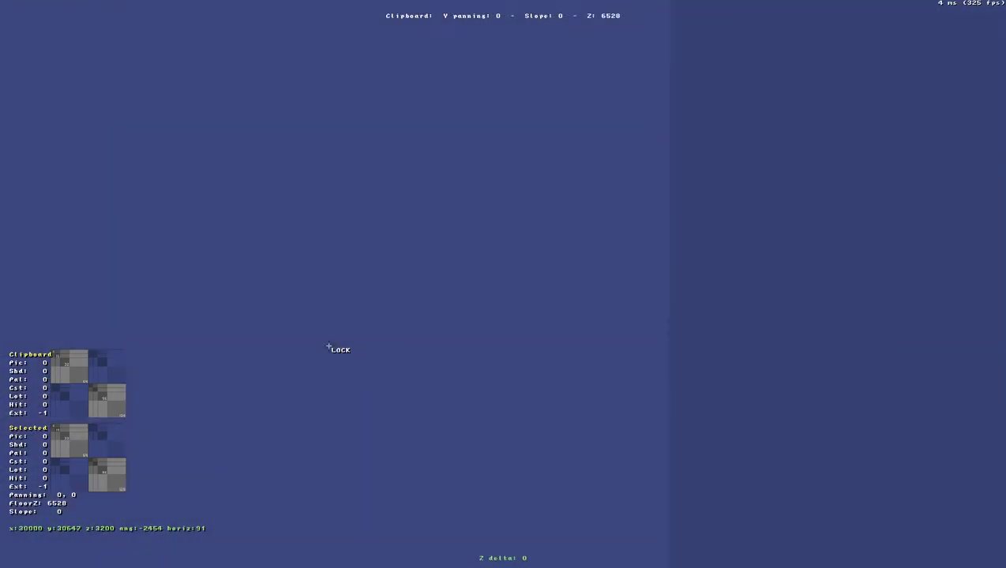
pyautogui.press('Right')
pyautogui.press('Down')
pyautogui.press('Right')
pyautogui.click(328, 346)
pyautogui.press('Left')
pyautogui.click(395, 423)
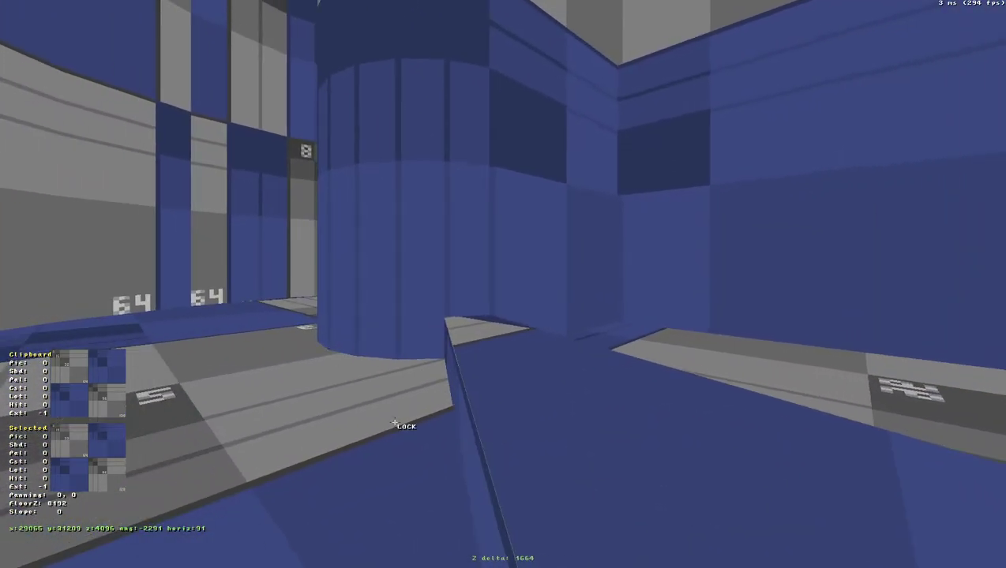
# Step: Lower the first stair sector's floor back to Z 8192, level with the lower passage
pyautogui.press('Left')
pyautogui.click(550, 459)
pyautogui.press('pagedown')
pyautogui.press('Up')
pyautogui.press('Left')
pyautogui.press('Down')
pyautogui.press('pagedown')
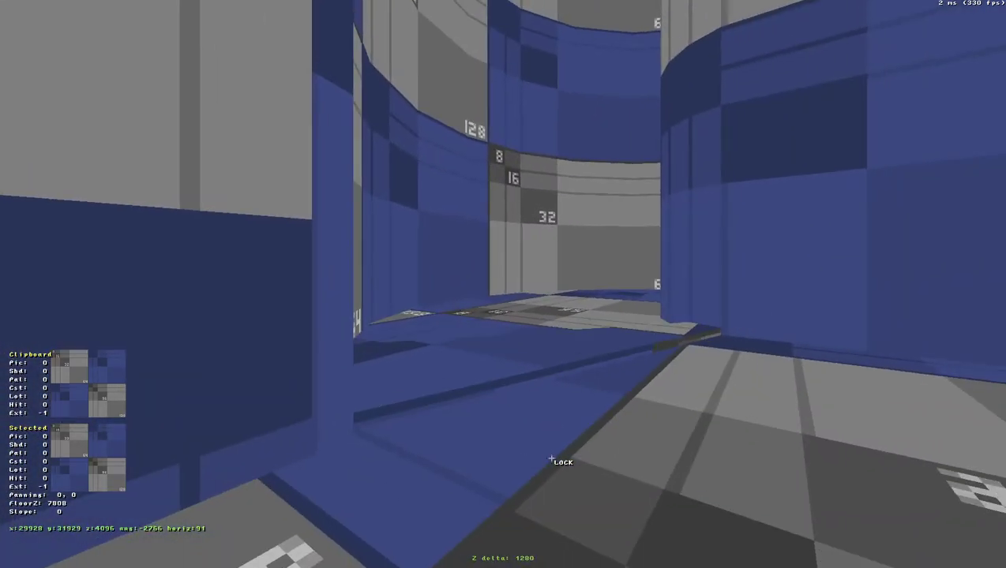
pyautogui.press('pagedown')
pyautogui.press('pageup')
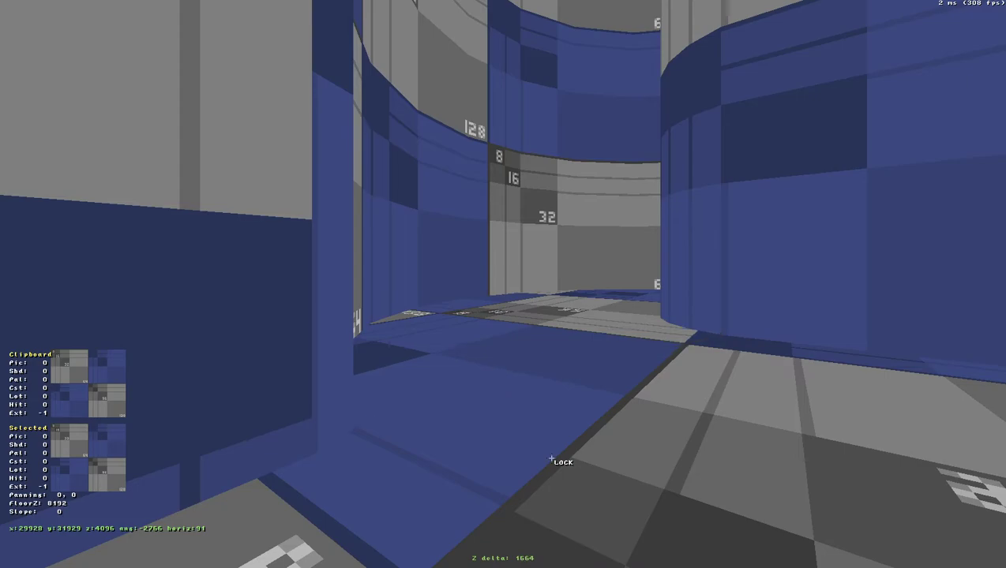
# Step: Try the first stair sector's floor at Z 7168, and return it to Z 8192
pyautogui.press('Up')
pyautogui.press('Right')
pyautogui.press('pageup')
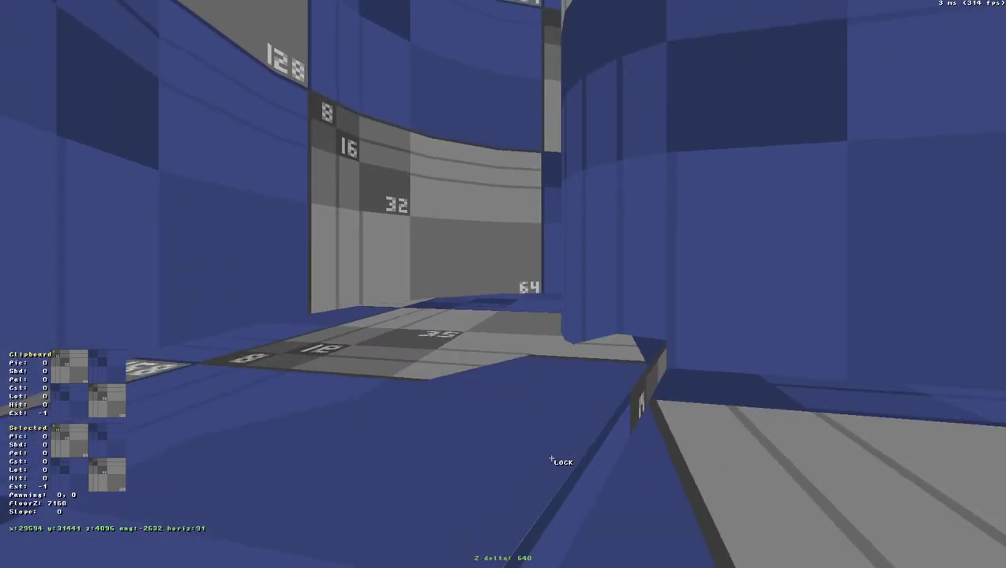
pyautogui.press('pageup')
pyautogui.press('Down')
pyautogui.press('Up')
pyautogui.press('pagedown')
pyautogui.press('pagedown')
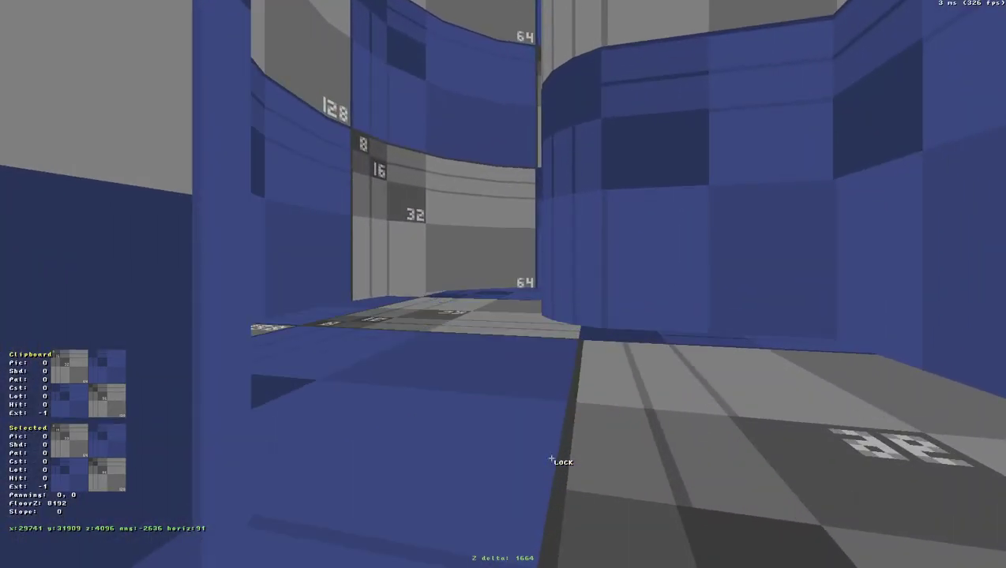
# Step: Copy the passage floor height, Z 8192, as reference and raise the first stair sector's floor to Z 6528
pyautogui.press('Tab')
pyautogui.press('pageup')
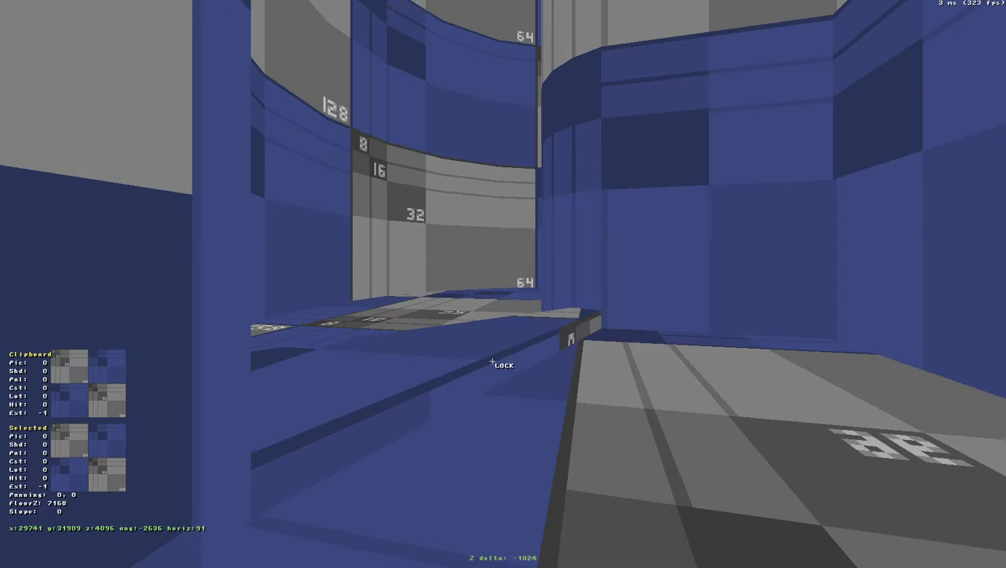
pyautogui.press('pageup')
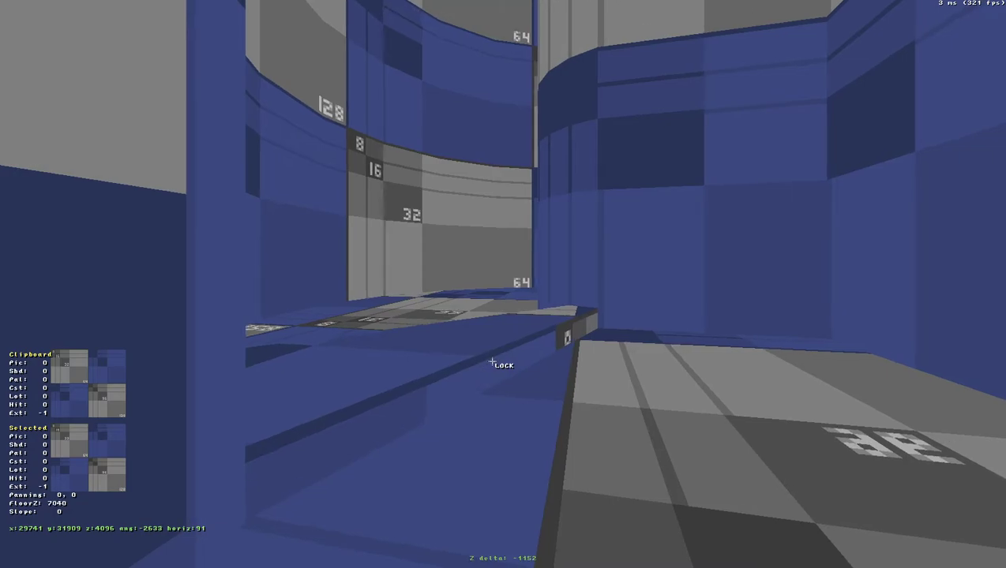
pyautogui.press('pageup')
pyautogui.press('pageup')
pyautogui.press('pageup')
pyautogui.press('pageup')
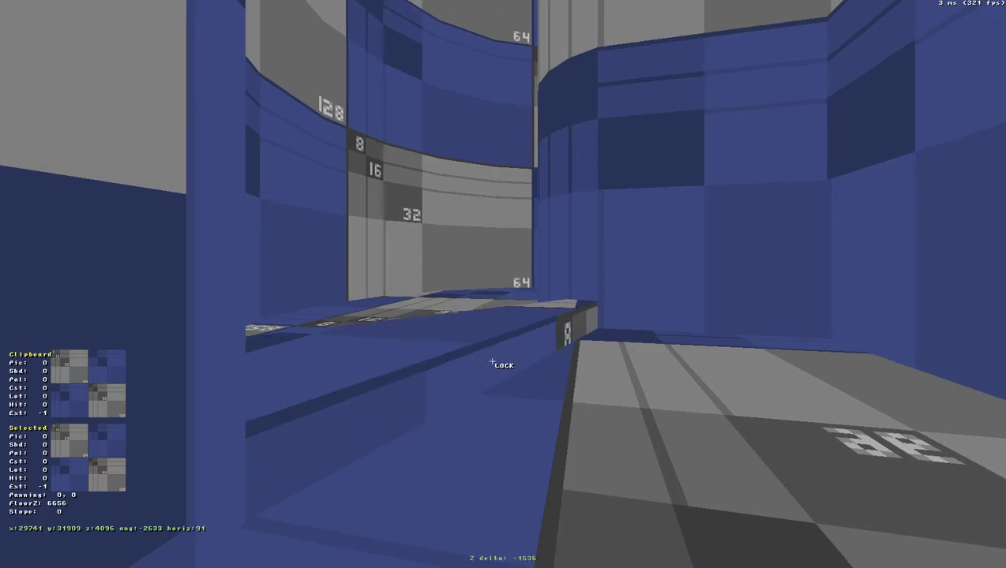
# Step: Raise the floor of the ring sector following the first stair to Z 6144
pyautogui.press('Right')
pyautogui.press('a')
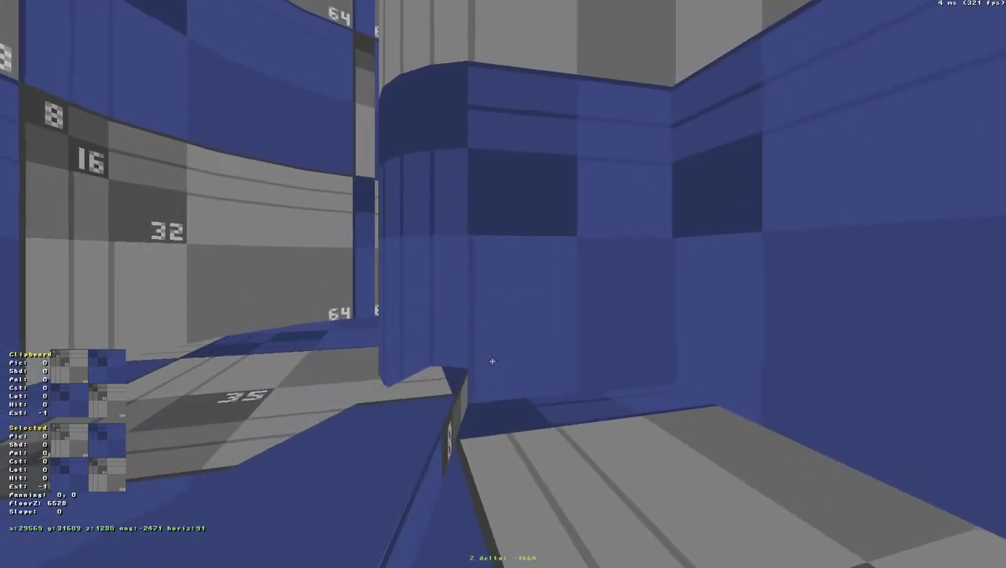
pyautogui.press('Right')
pyautogui.press('a')
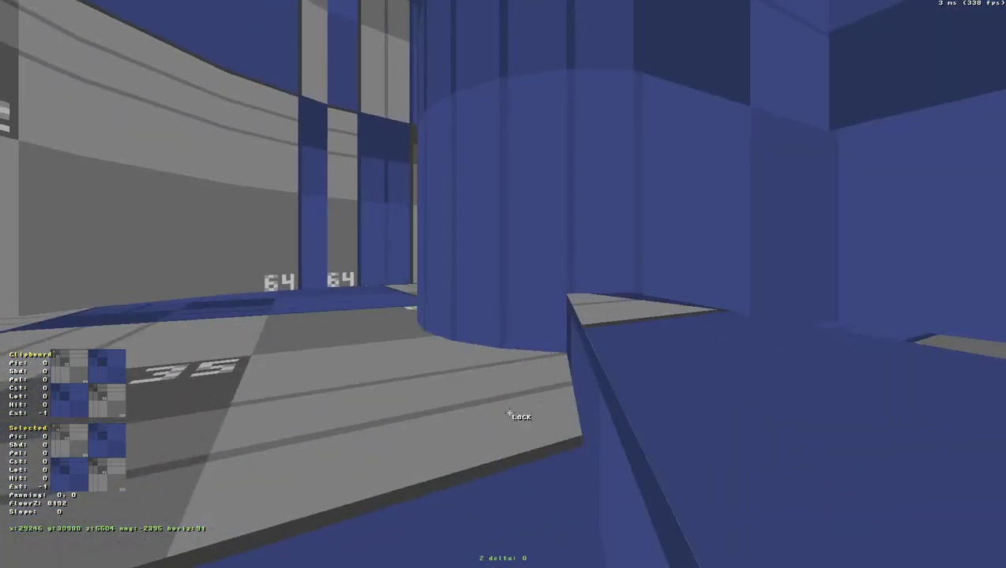
pyautogui.press('pageup')
pyautogui.press('pageup')
pyautogui.press('pageup')
pyautogui.press('pageup')
pyautogui.press('pageup')
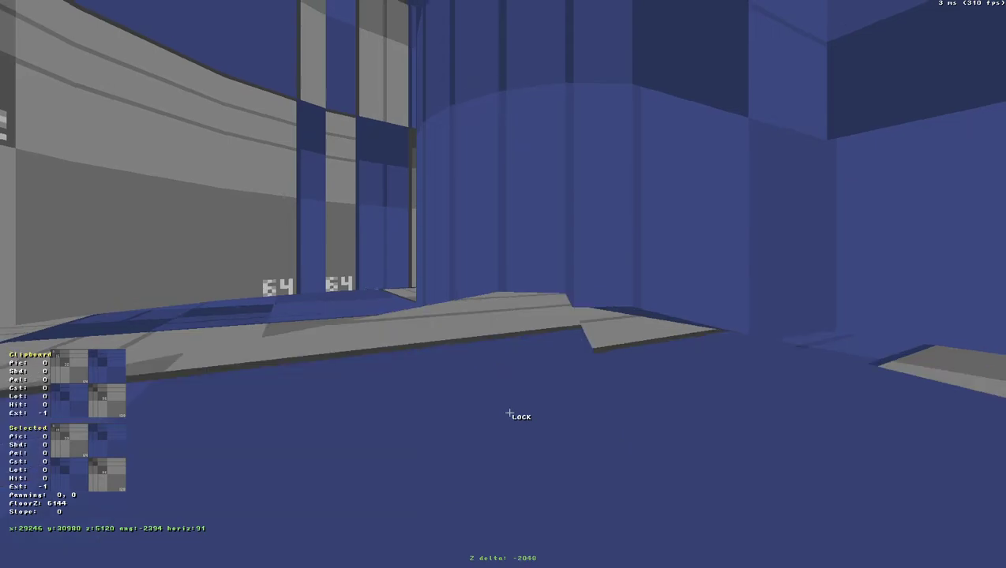
# Step: Copy the first stair's floor height, Z 6528, as reference and lower the following sector's floor to Z 6400
pyautogui.press('Tab')
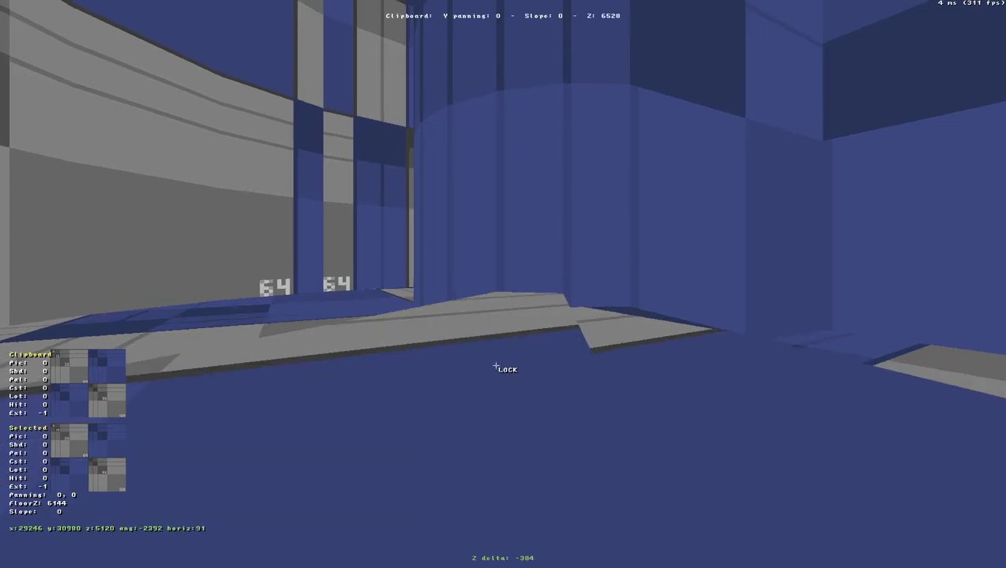
pyautogui.moveTo(496, 366); pyautogui.dragTo(496, 366)
pyautogui.press('pagedown')
pyautogui.press('pagedown')
pyautogui.press('pagedown')
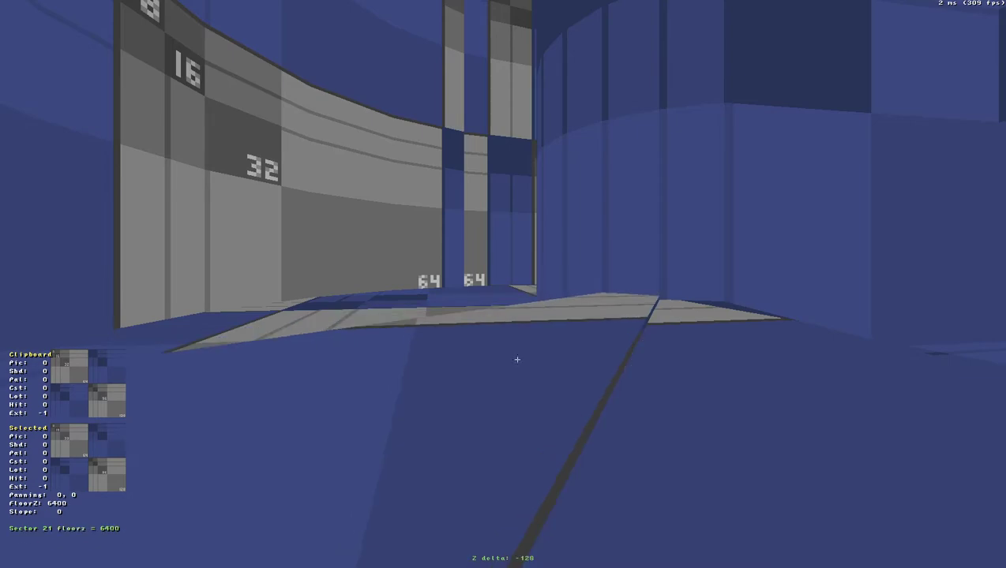
# Step: Raise the second stair sector's floor to Z 4864, measuring it against the first stair's floor height
pyautogui.press('Tab')
pyautogui.press('f')
pyautogui.click(531, 357)
pyautogui.press('pageup')
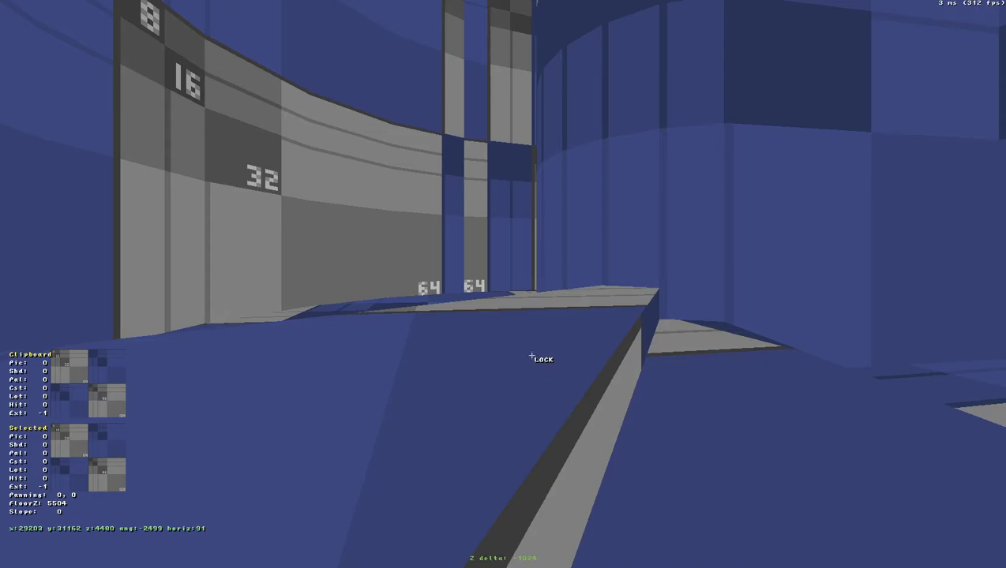
pyautogui.press('pageup')
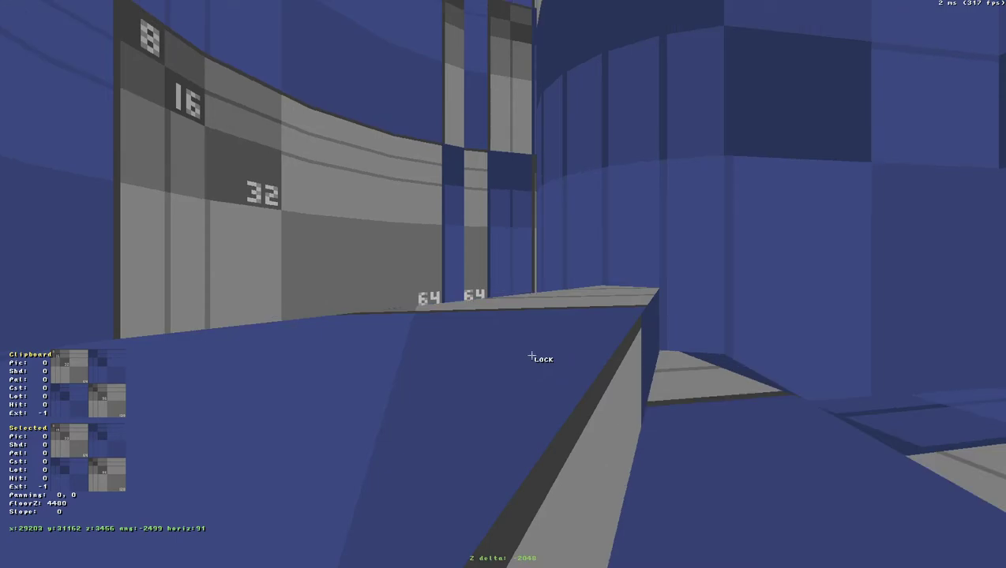
pyautogui.press('pagedown')
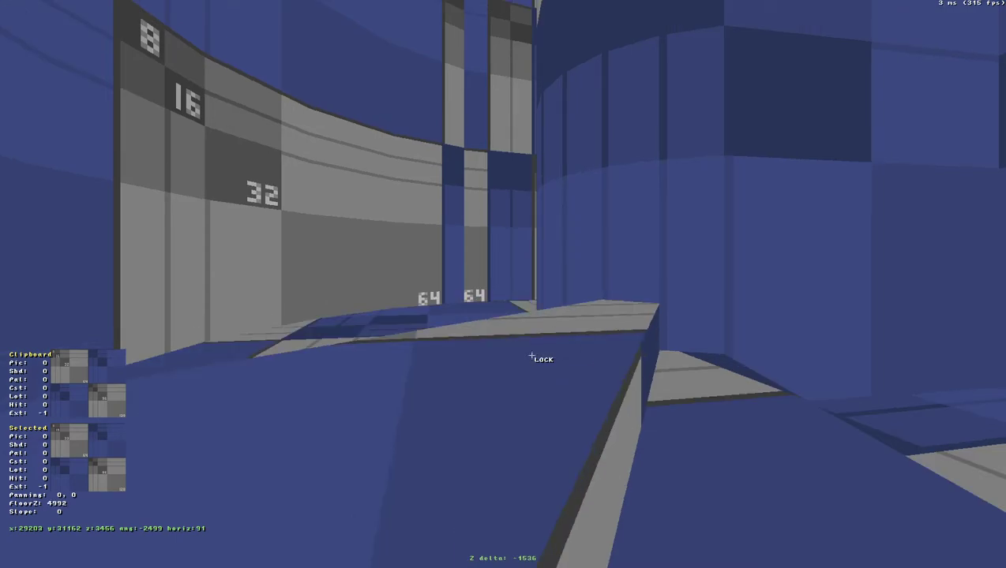
pyautogui.keyDown('ctrl'); pyautogui.moveTo(533, 356); pyautogui.dragTo(545, 380); pyautogui.keyUp('ctrl')
pyautogui.press('Right')
pyautogui.press('a')
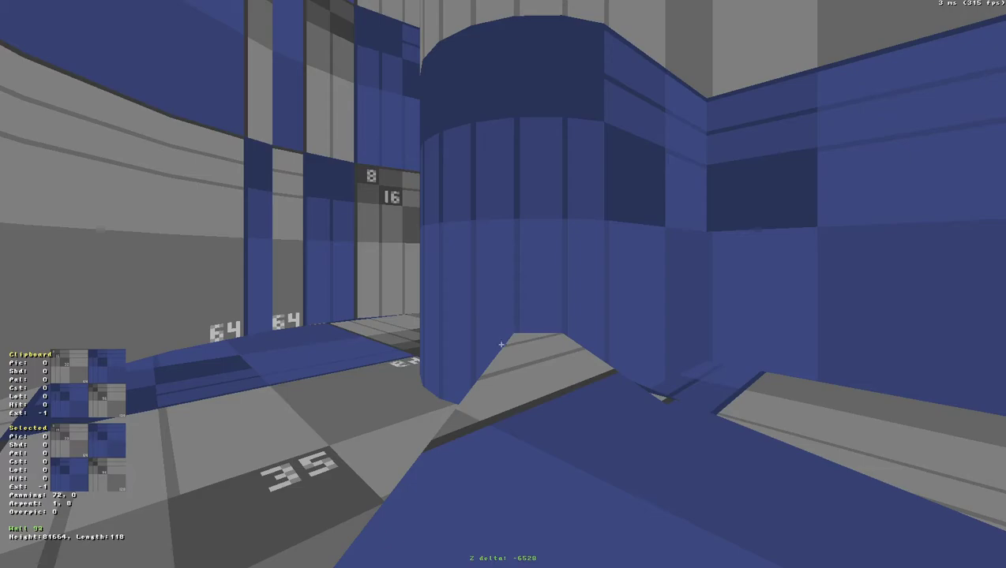
# Step: Copy the second stair's floor height, Z 4864, as reference and raise the third stair sector's floor to Z 3200
pyautogui.press('a')
pyautogui.click(602, 467)
pyautogui.scroll(3, 602, 466)
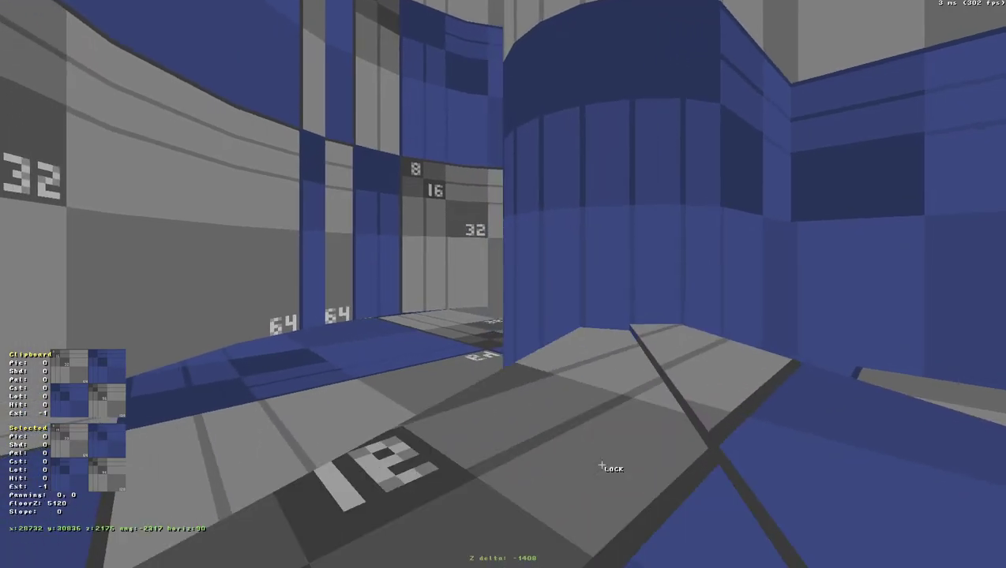
pyautogui.press('Tab')
pyautogui.press('Return')
pyautogui.click(604, 416)
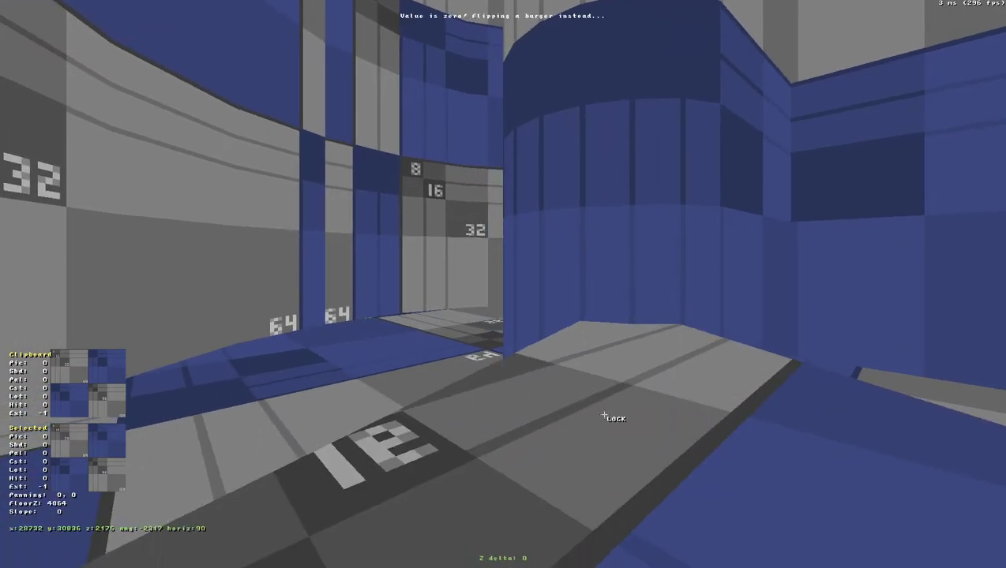
pyautogui.scroll(-1, 604, 416)
pyautogui.scroll(-1, 604, 416)
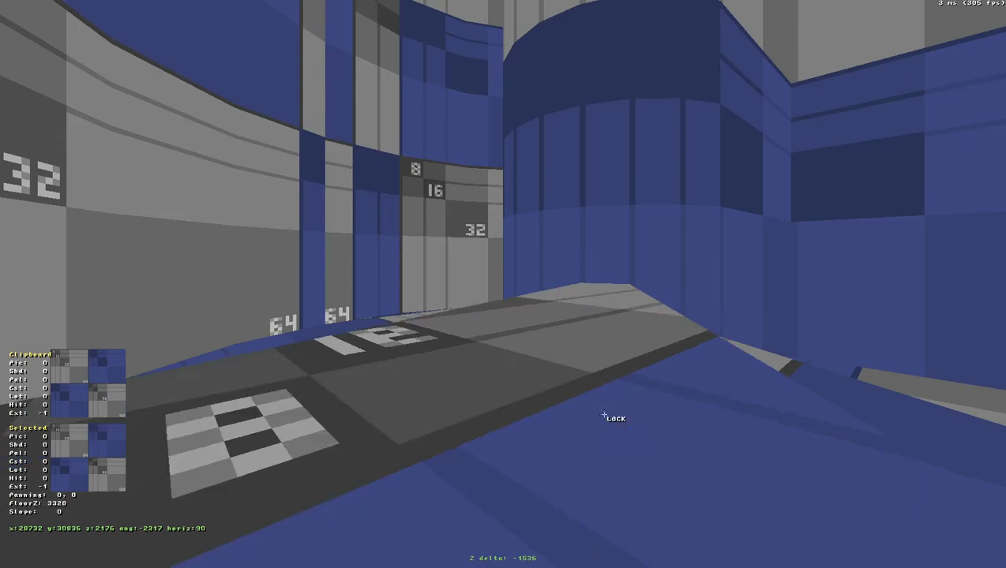
pyautogui.scroll(1, 604, 415)
pyautogui.press('Left')
pyautogui.press('.')
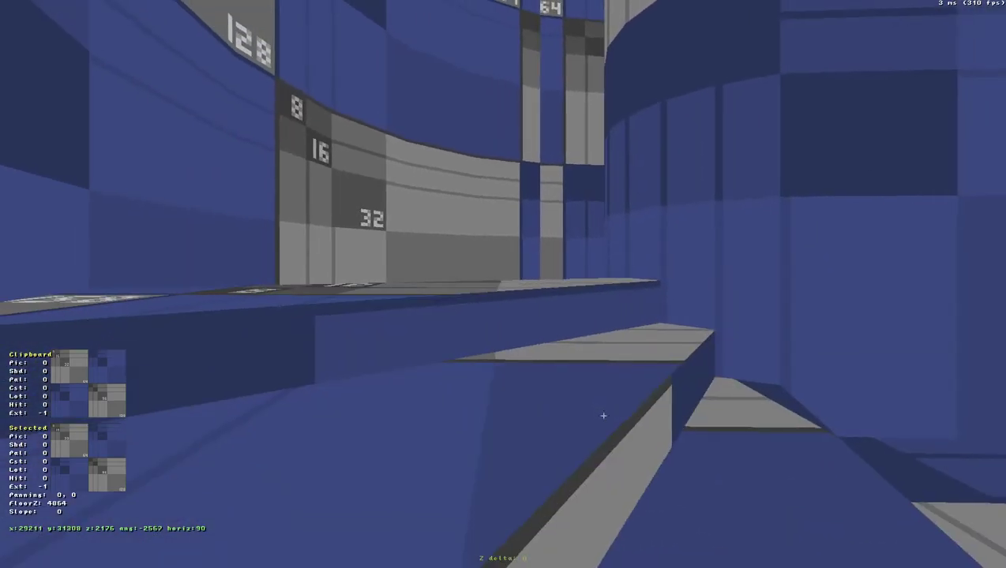
# Step: Copy the third stair's floor height, Z 3200, and paste it onto the floors of the following ring sectors
pyautogui.press('Right')
pyautogui.click(503, 352)
pyautogui.press('Right')
pyautogui.press('Left')
pyautogui.press('Tab')
pyautogui.hotkey('ctrl', 'shift', 'w')
pyautogui.hotkey('ctrl', 'shift', 'w')
pyautogui.hotkey('ctrl', 'shift', 'w')
pyautogui.press('Right')
pyautogui.press(',')
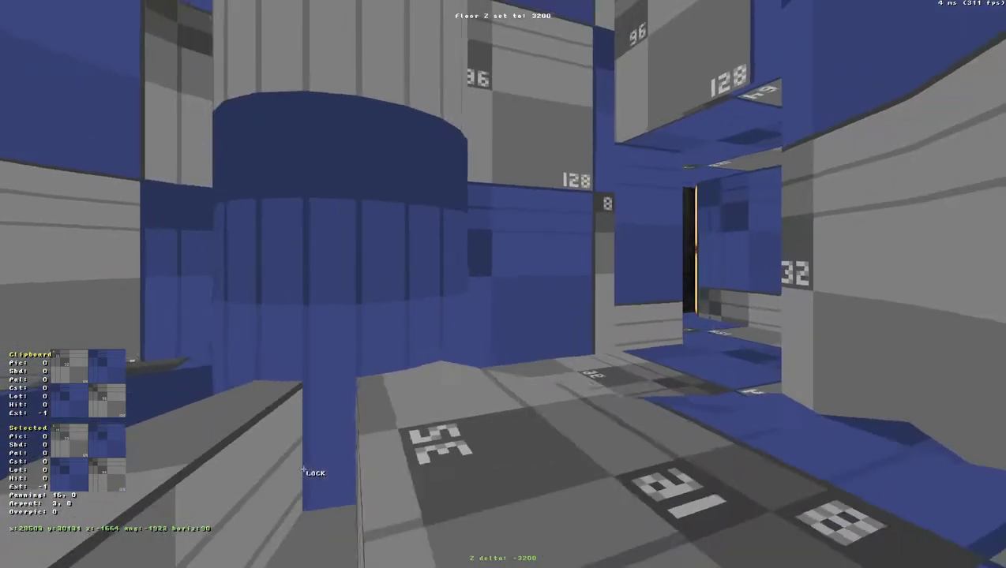
pyautogui.hotkey('ctrl', 'shift', 'w')
pyautogui.press('Right')
pyautogui.press(',')
pyautogui.hotkey('ctrl', 'shift', 'w')
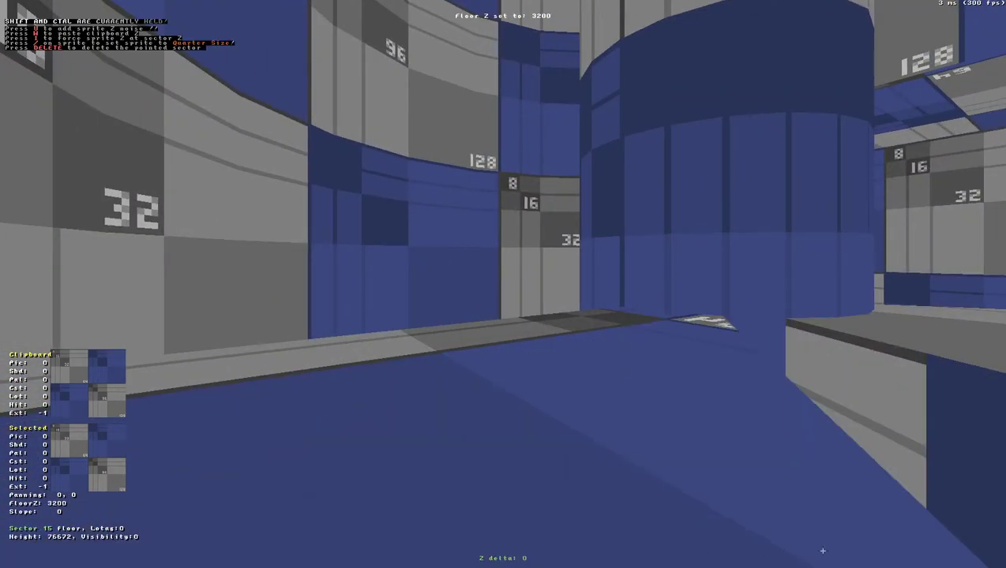
# Step: Examine the ring sectors levelled at Z 3200 around the central column
pyautogui.press('.')
pyautogui.press('.')
pyautogui.hotkey('ctrl', 'pageup')
pyautogui.press('Left')
pyautogui.press('.')
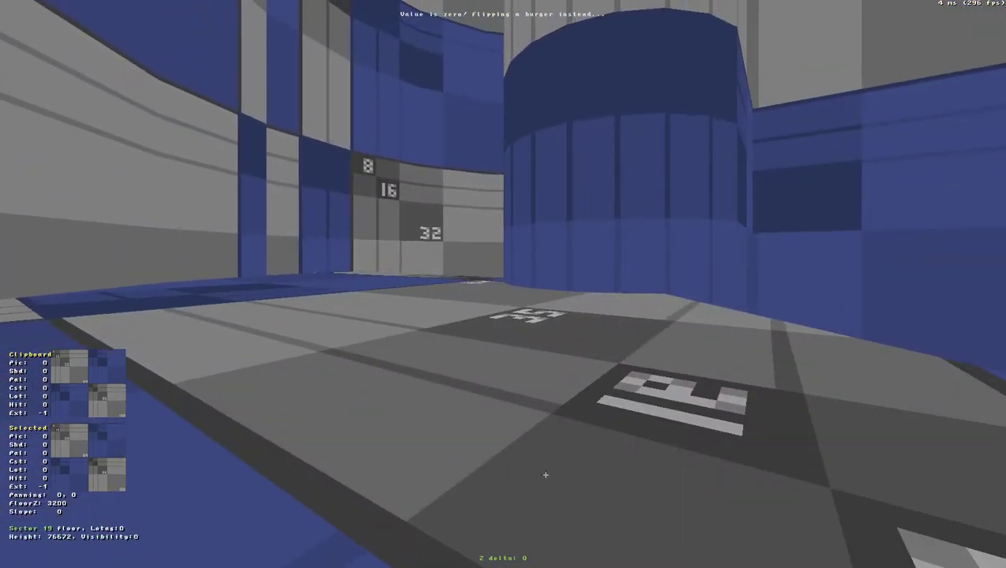
pyautogui.press('a')
pyautogui.press('Left')
pyautogui.press('.')
pyautogui.moveTo(546, 475); pyautogui.dragTo(545, 476)
pyautogui.press('Right')
pyautogui.press(',')
pyautogui.press('Right')
pyautogui.press('KP_Enter')
pyautogui.scroll(-3, 661, 282)
pyautogui.scroll(3, 388, 339)
pyautogui.press('KP_Enter')
pyautogui.moveTo(532, 334); pyautogui.dragTo(534, 334)
pyautogui.press('Left')
pyautogui.press('.')
# Step: Try to offset the targeted sector's floor height with the console command do add sector[searchwall].z 1644
pyautogui.press('`')
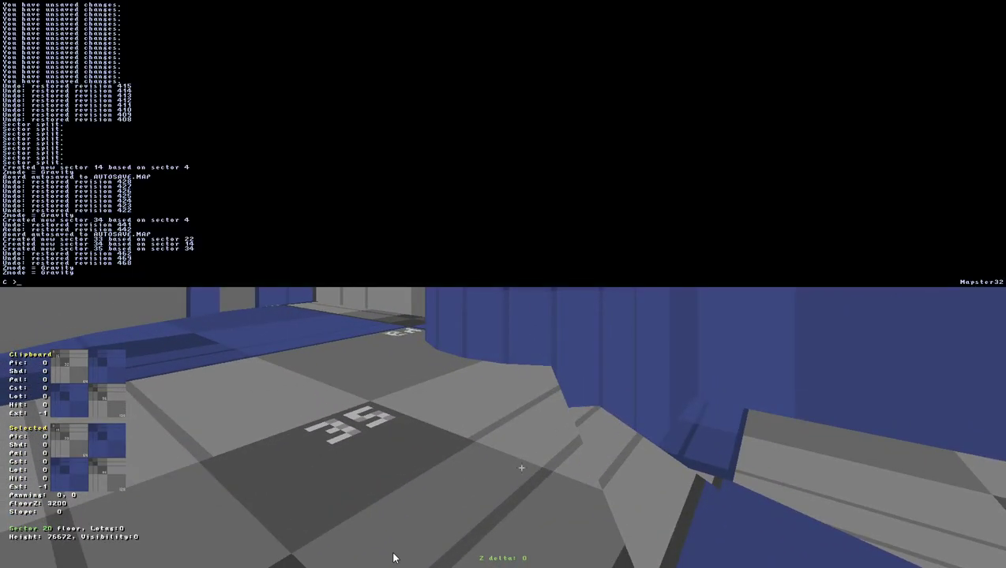
pyautogui.write('do forsels')
pyautogui.press('BackSpace')
pyautogui.press('BackSpace')
pyautogui.press('BackSpace')
pyautogui.press('BackSpace')
pyautogui.press('BackSpace')
pyautogui.press('BackSpace')
pyautogui.press('BackSpace')
pyautogui.press('BackSpace')
pyautogui.write('add sectorfsearchwall].z 1644')
pyautogui.press('Return')
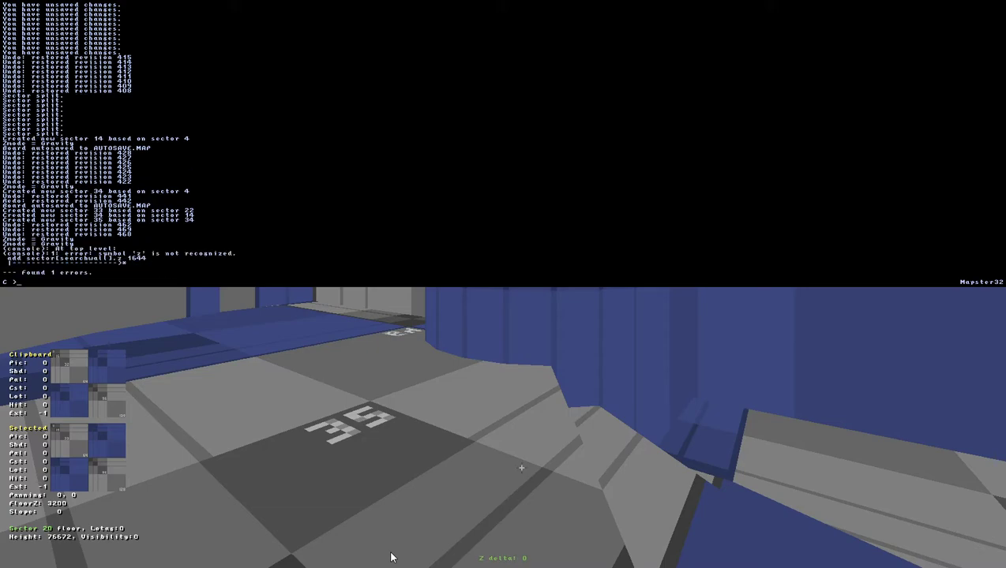
# Step: Change the command to do add sector[searchwall].floorz 1644 and try it repeatedly on the ring sector's floor
pyautogui.press('Up')
pyautogui.press('BackSpace')
pyautogui.write('floorz')
pyautogui.press('Return')
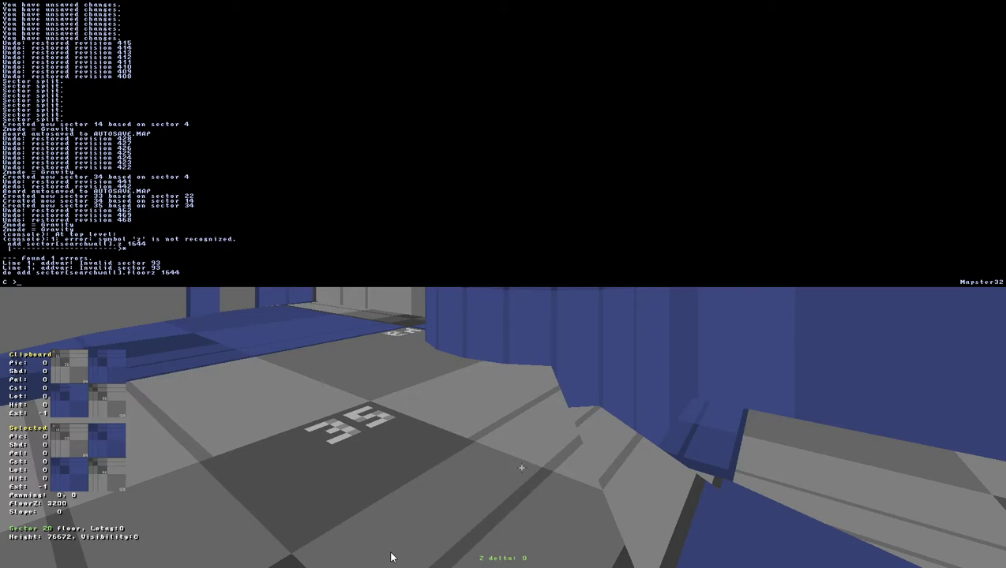
pyautogui.press('`')
pyautogui.moveTo(521, 468); pyautogui.dragTo(522, 428)
pyautogui.press('`')
pyautogui.press('Up')
pyautogui.press('Return')
pyautogui.press('Up')
pyautogui.press('Return')
pyautogui.press('Up')
pyautogui.press('Return')
pyautogui.press('Up')
pyautogui.press('Return')
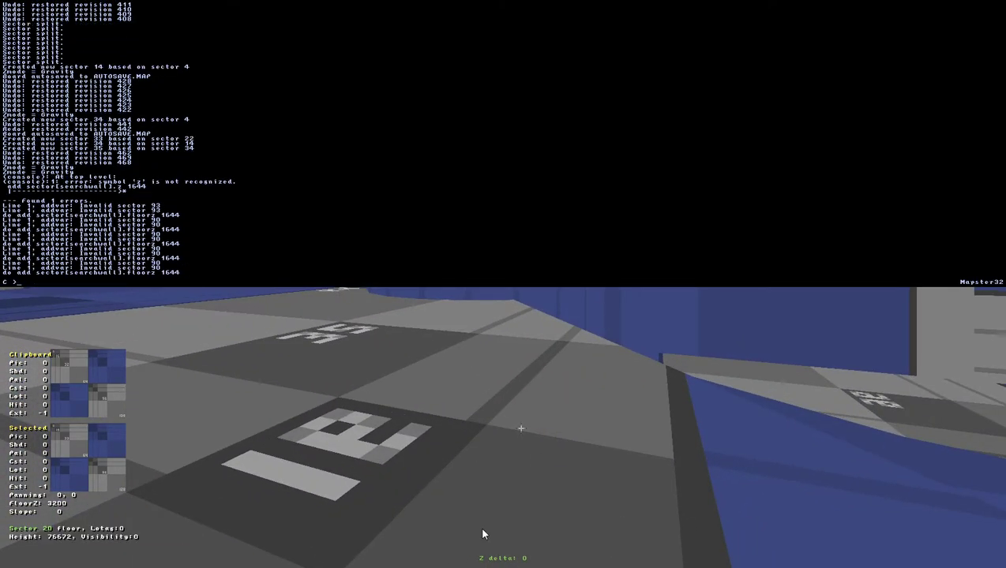
# Step: Try the floor height command with its sector index replaced, as do add sector[searcsector].floorz 1644
pyautogui.press('Up')
pyautogui.press('BackSpace')
pyautogui.press('BackSpace')
pyautogui.press('BackSpace')
pyautogui.press('BackSpace')
pyautogui.press('BackSpace')
pyautogui.write('sector')
pyautogui.press('Return')
# Step: Discard the recalled floor command and log the searchwall variable with do addlogvar searchwall
pyautogui.press('Up')
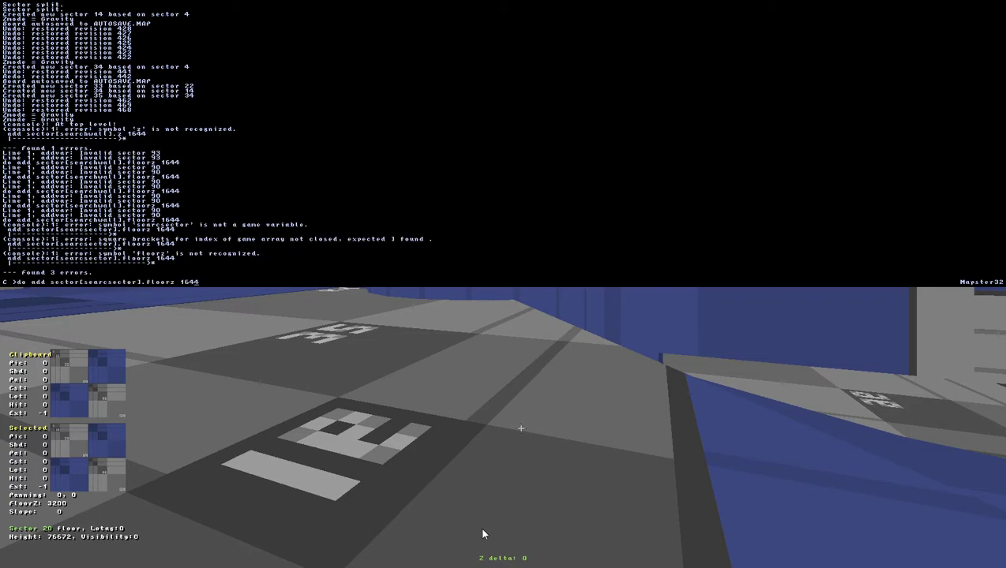
pyautogui.press('BackSpace')
pyautogui.press('BackSpace')
pyautogui.press('BackSpace')
pyautogui.press('BackSpace')
pyautogui.press('BackSpace')
pyautogui.press('BackSpace')
pyautogui.press('BackSpace')
pyautogui.press('BackSpace')
pyautogui.press('BackSpace')
pyautogui.press('BackSpace')
pyautogui.press('BackSpace')
pyautogui.press('Down')
pyautogui.write('do addlogvar searchwall')
pyautogui.press('Return')
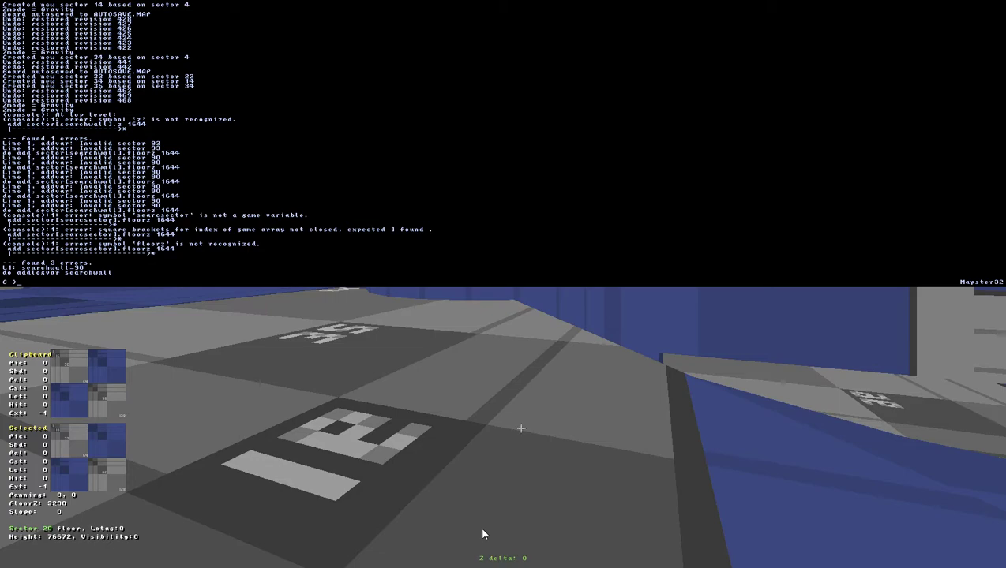
# Step: Log the searchstat and searchsector variables in the console with do addlogvar
pyautogui.press('Up')
pyautogui.press('BackSpace')
pyautogui.press('BackSpace')
pyautogui.press('BackSpace')
pyautogui.press('BackSpace')
pyautogui.write('stat')
pyautogui.press('Return')
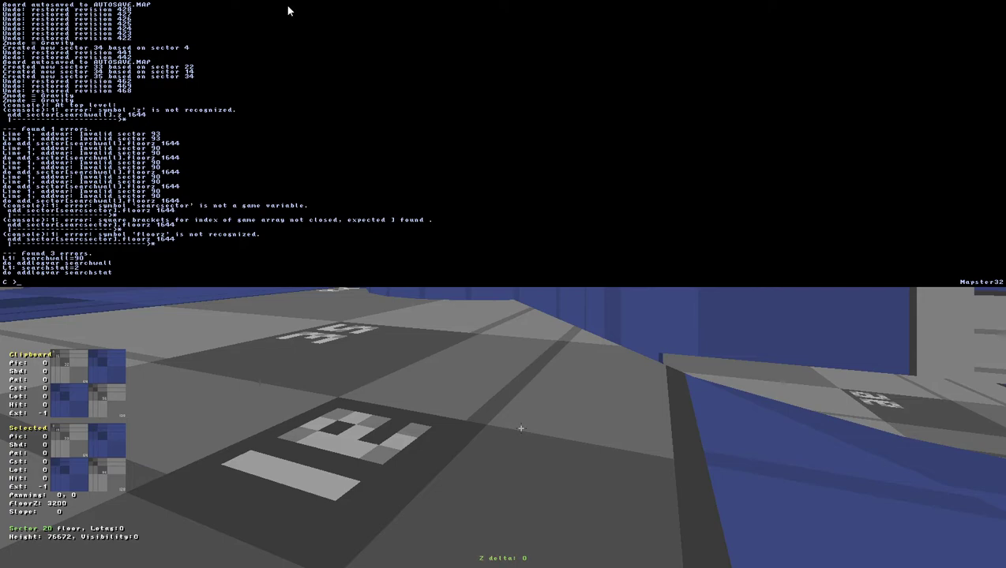
pyautogui.write('addlogvar searchsect')
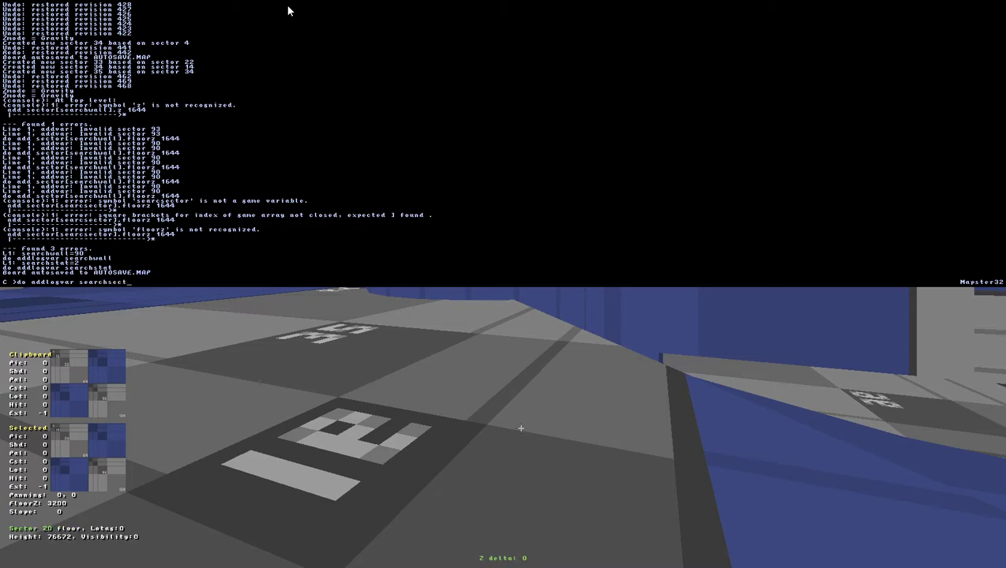
pyautogui.write('or')
pyautogui.press('Return')
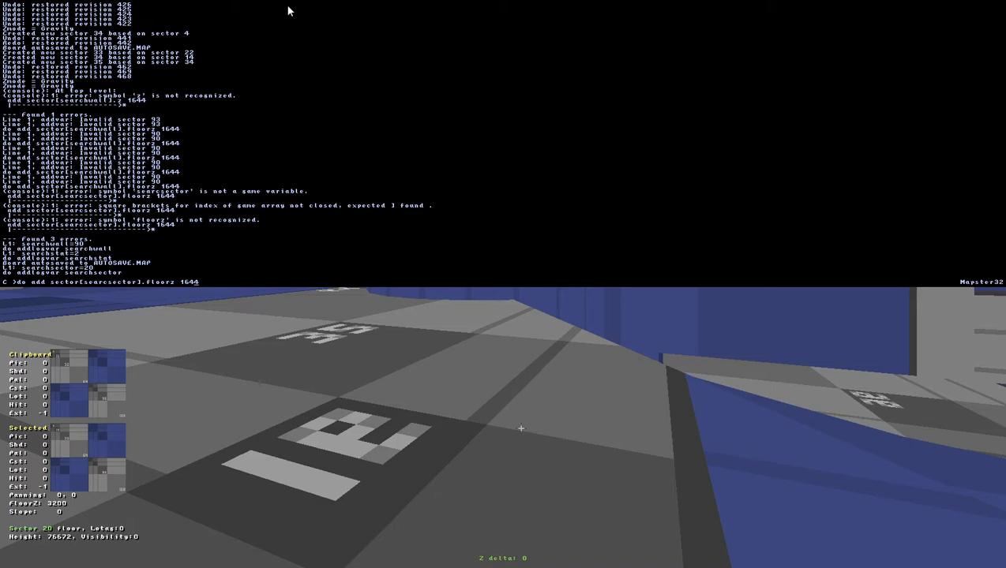
# Step: Test do add sector[searchsector].floorz 1644 on the ring sector and reverse it with do sub sector[searchsector].floorz 1644
pyautogui.press('Return')
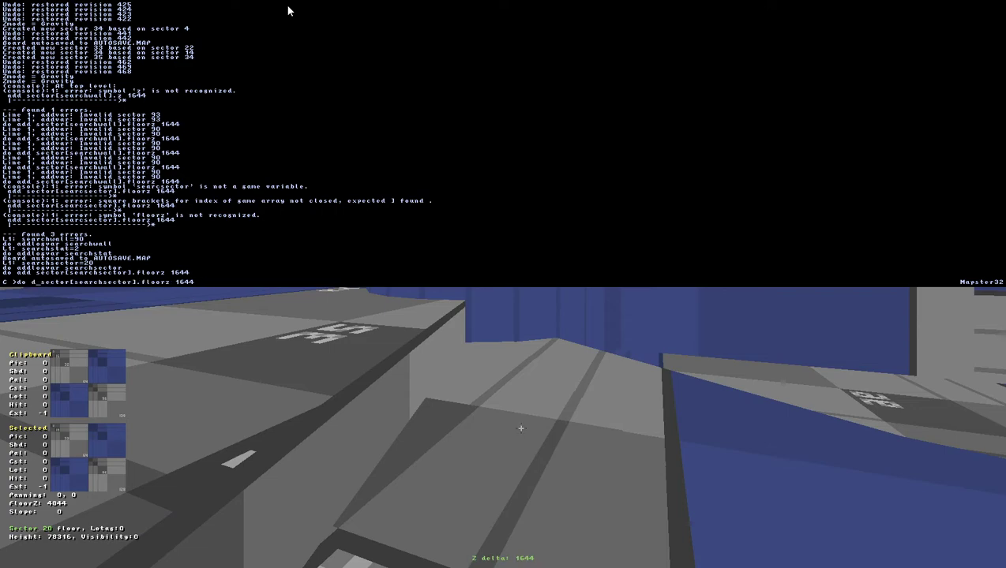
pyautogui.press('Return')
pyautogui.press('`')
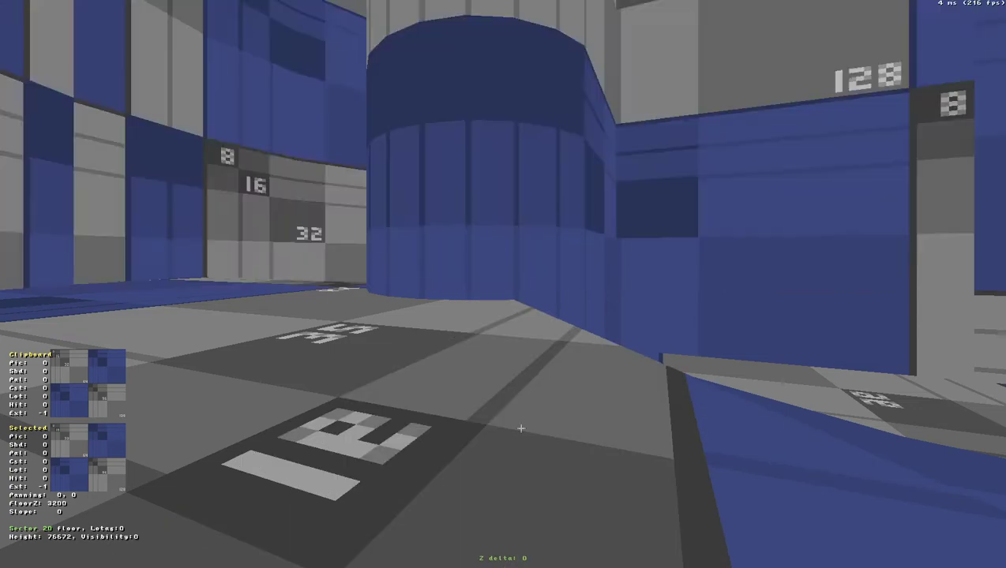
# Step: Raise the floor of sector 19 by 1644 with do sub sector[searchsector].floorz 1644
pyautogui.press('`')
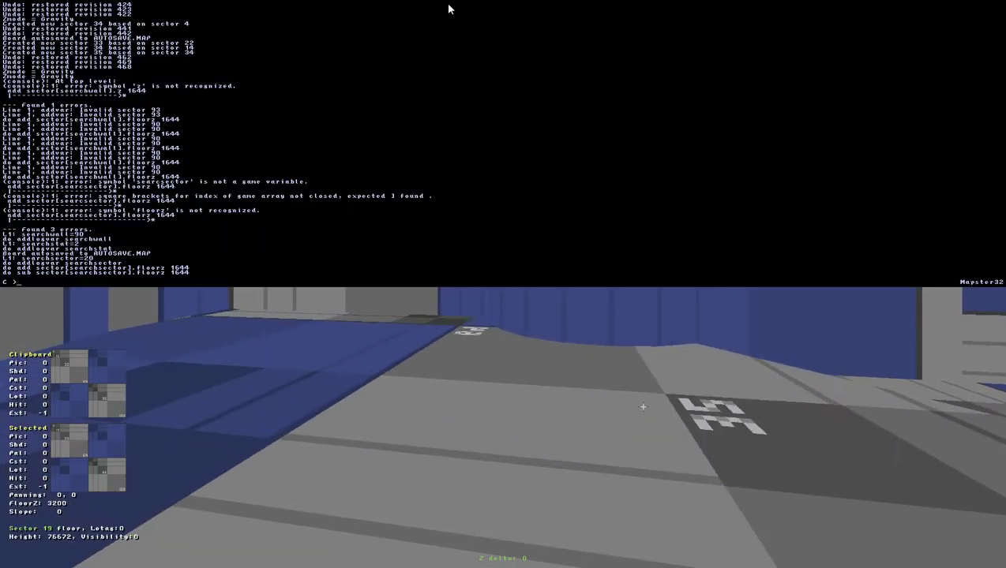
pyautogui.press('Up')
pyautogui.press('Return')
pyautogui.press('`')
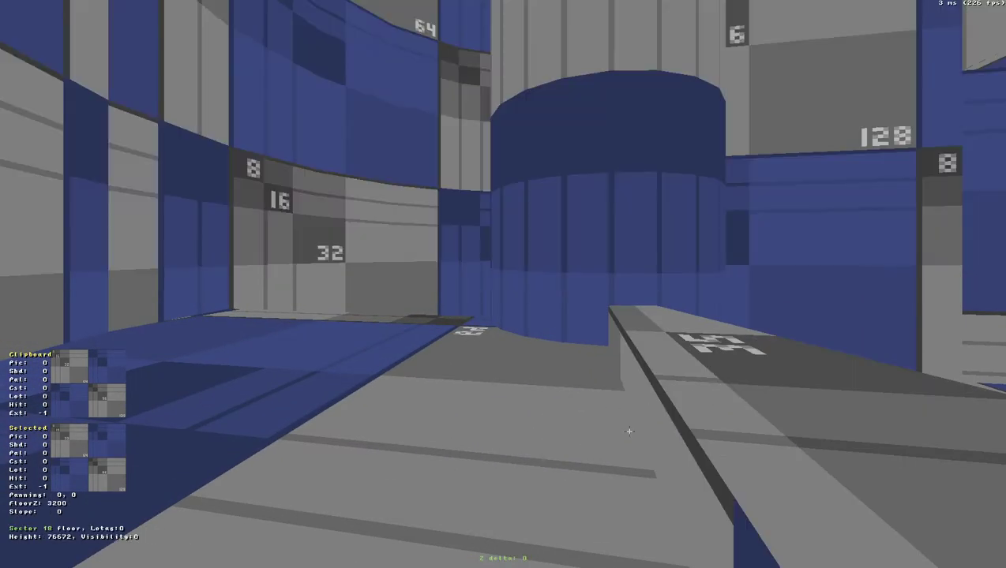
# Step: Raise sector 18's floor by two steps of 1644, repeating the console subtraction twice
pyautogui.moveTo(626, 423); pyautogui.dragTo(626, 423, button='middle')
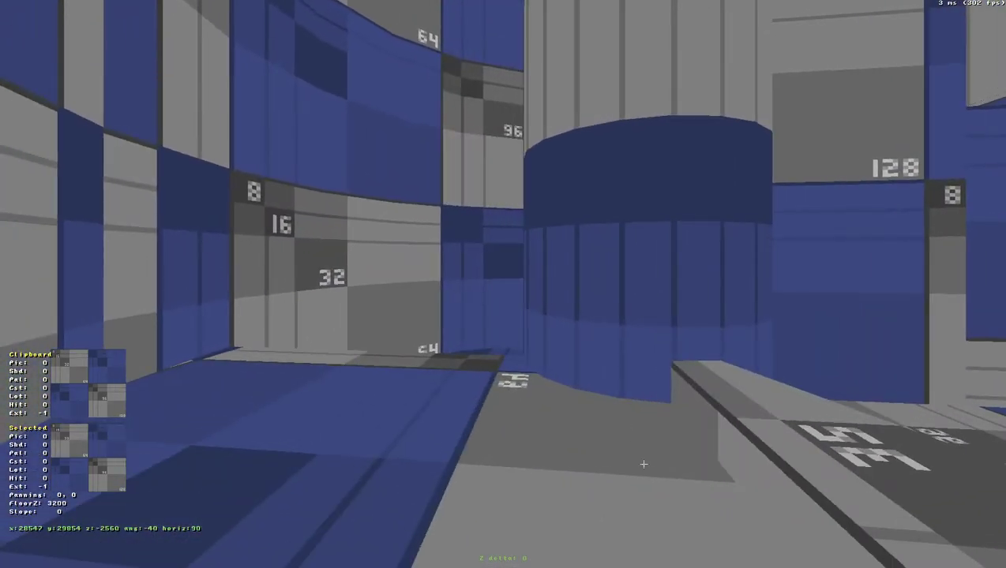
pyautogui.press('`')
pyautogui.press('Up')
pyautogui.press('Return')
pyautogui.press('Up')
pyautogui.press('Return')
pyautogui.press('`')
# Step: Raise sector 17's floor by three steps of 1644 to Z -1732, repeating the console subtraction
pyautogui.moveTo(626, 507); pyautogui.dragTo(626, 508, button='middle')
pyautogui.press('`')
pyautogui.press('Up')
pyautogui.press('Return')
pyautogui.press('Up')
pyautogui.press('Return')
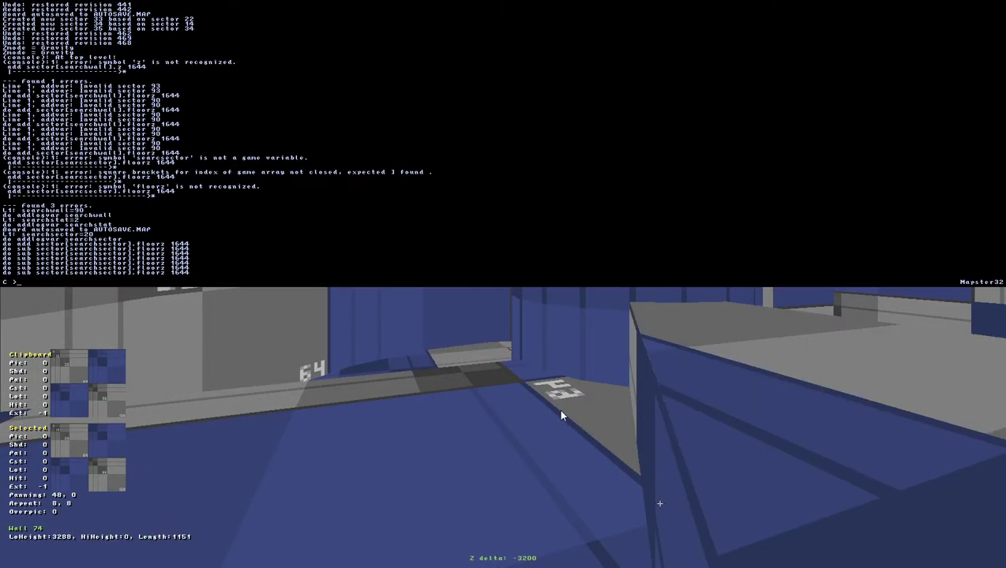
pyautogui.press('`')
pyautogui.press('`')
pyautogui.press('Up')
pyautogui.press('Return')
pyautogui.press('`')
# Step: Paste sector 17's floor height, Z -1732, onto the floors of the following ring sectors as the new base
pyautogui.press('Right')
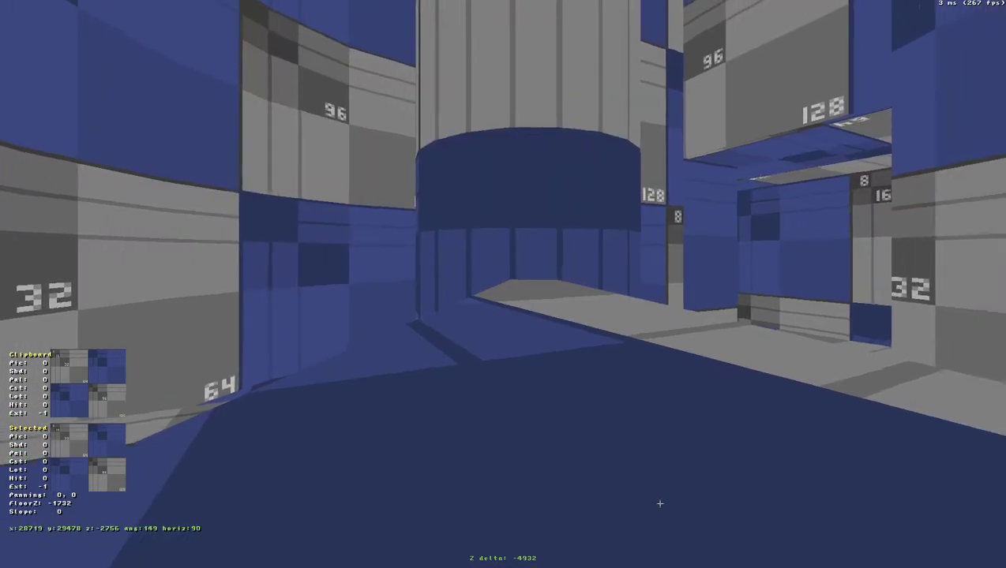
pyautogui.press('Left')
pyautogui.press('Left')
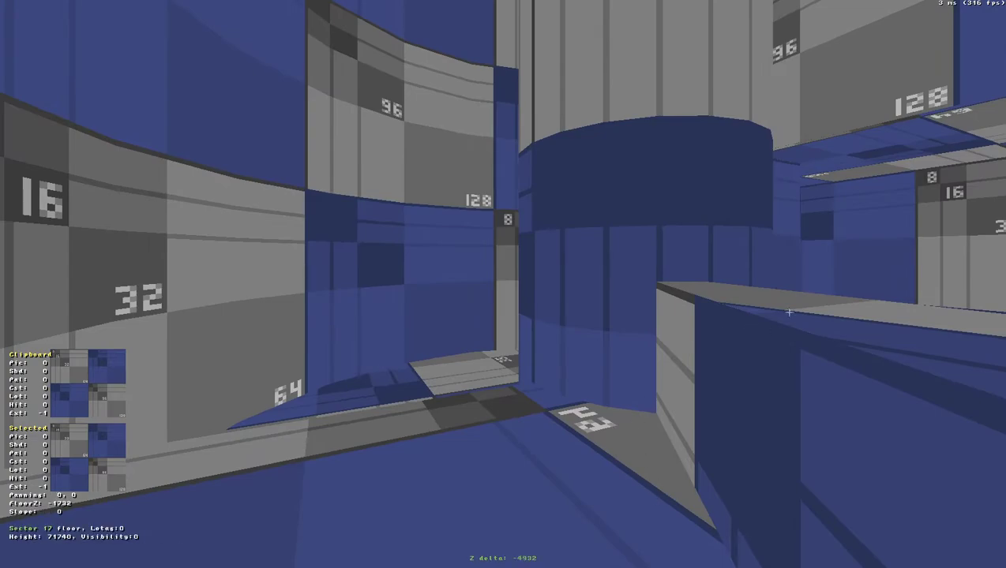
pyautogui.hotkey('ctrl', 'shift', 'w')
pyautogui.hotkey('ctrl', 'shift', 'w')
# Step: Raise sector 16's floor by 1644 above the Z -1732 base with the console subtraction
pyautogui.press('`')
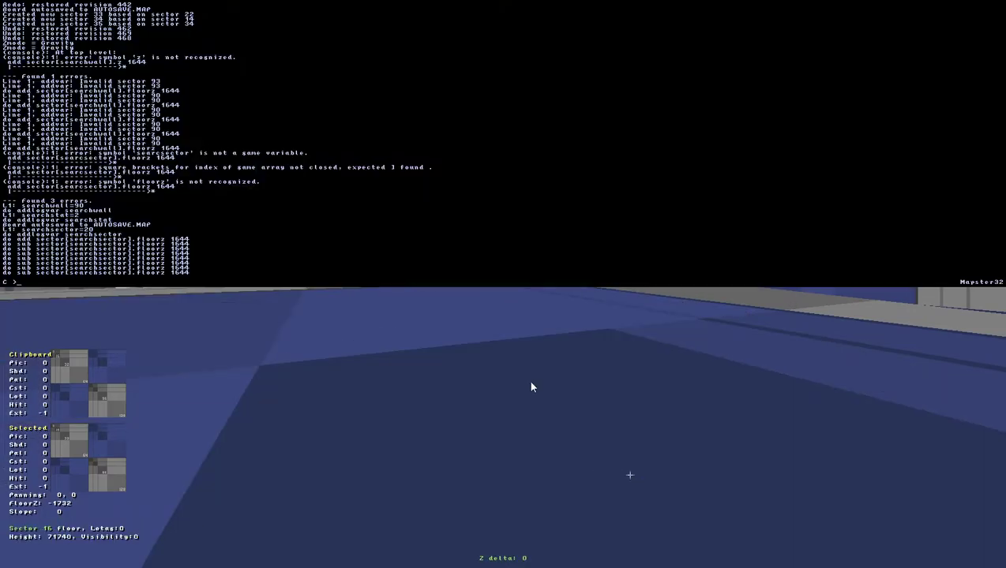
pyautogui.press('Up')
pyautogui.press('Return')
pyautogui.press('`')
# Step: Raise the floor of the ring sector after sector 16 by two steps of 1644
pyautogui.press('Up')
pyautogui.press('Right')
pyautogui.press('Left')
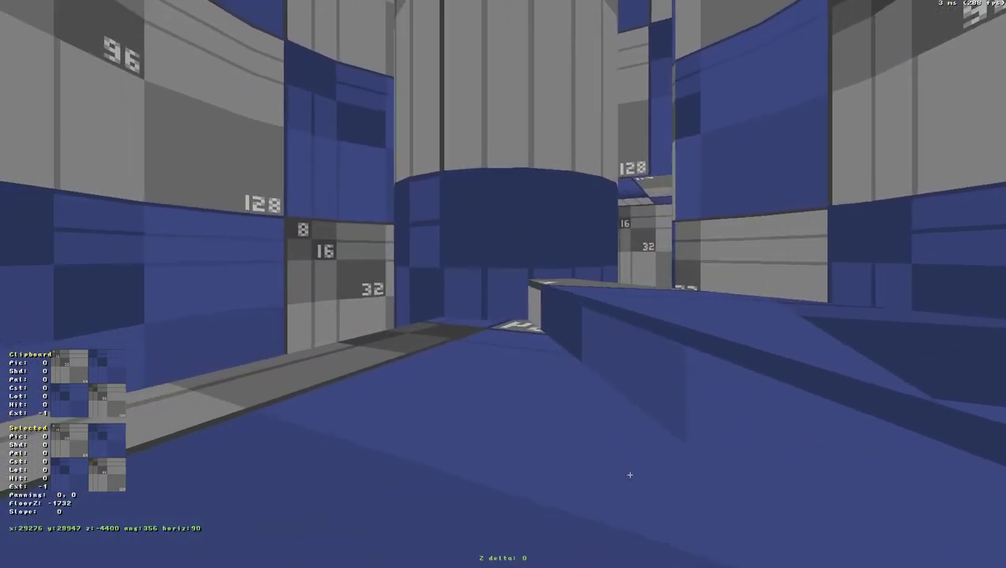
pyautogui.press('`')
pyautogui.press('Up')
pyautogui.press('Return')
pyautogui.press('Up')
pyautogui.press('Return')
pyautogui.press('`')
# Step: Raise the following ring sector's floor by three steps of 1644 to Z -6664
pyautogui.press('Up')
pyautogui.press('Right')
pyautogui.press('Left')
pyautogui.press('`')
pyautogui.press('Up')
pyautogui.press('Return')
pyautogui.press('Up')
pyautogui.press('Return')
pyautogui.press('Up')
pyautogui.press('Return')
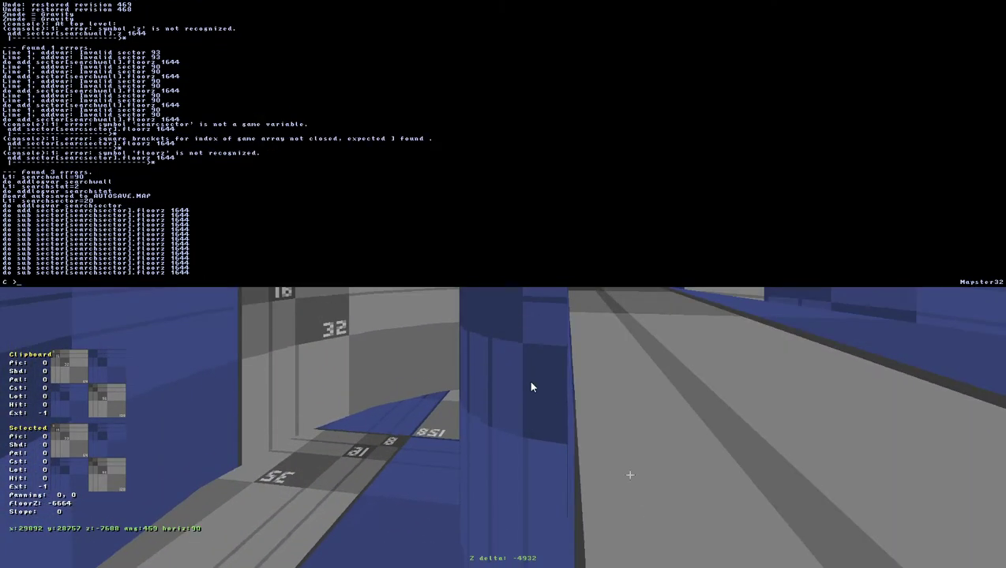
pyautogui.press('`')
# Step: Raise the floor of sector 12, beyond the newest stair, by 1644 to Z 6548 with the console subtraction
pyautogui.press('Right')
pyautogui.press('Up')
pyautogui.press('Down')
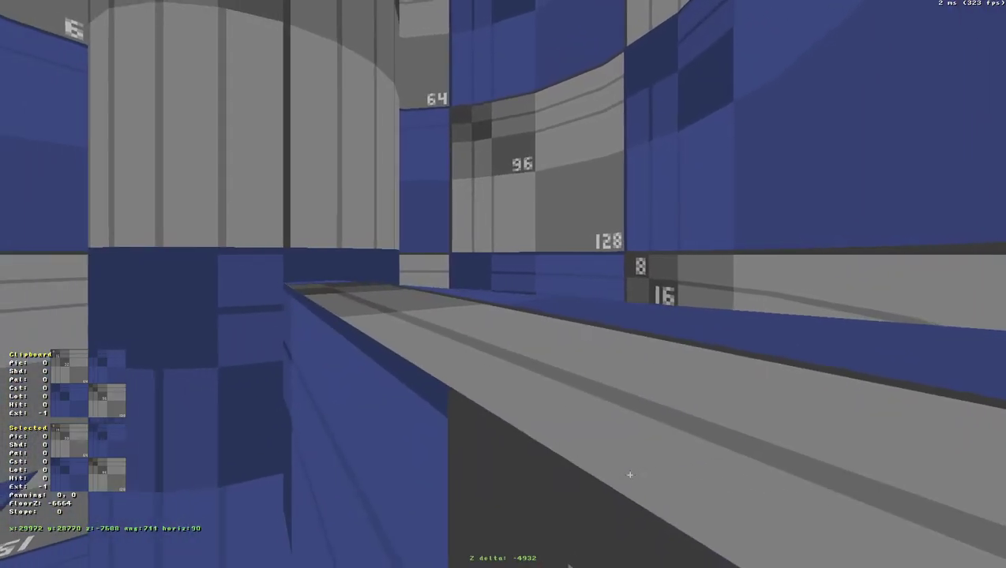
pyautogui.press('Left')
pyautogui.press('Left')
pyautogui.press('`')
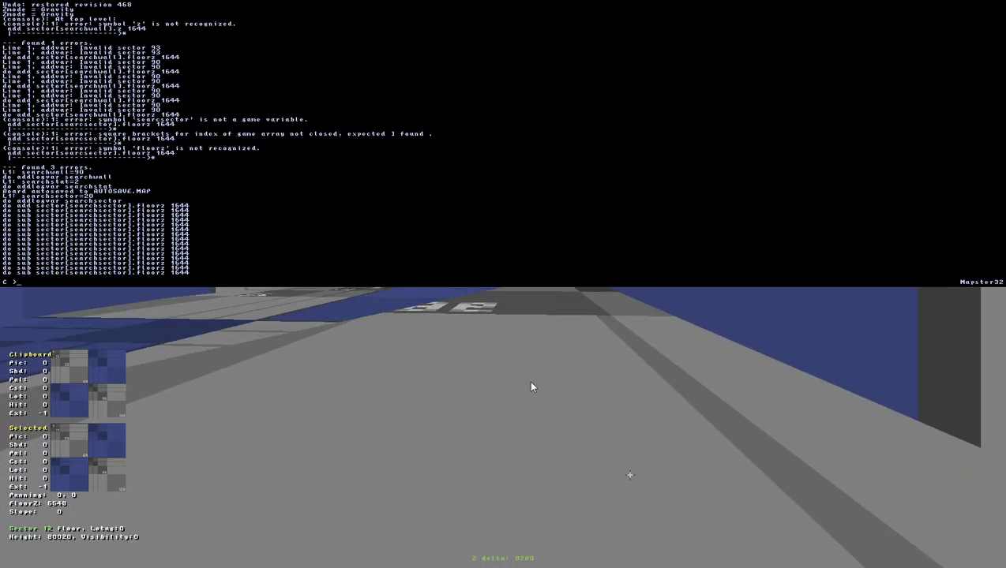
pyautogui.press('`')
# Step: Copy the Z -6664 floor height from the newest stair around the central column
pyautogui.click(633, 490)
pyautogui.press('Up')
pyautogui.press('a')
pyautogui.press('Right')
pyautogui.click(596, 490)
pyautogui.press('Tab')
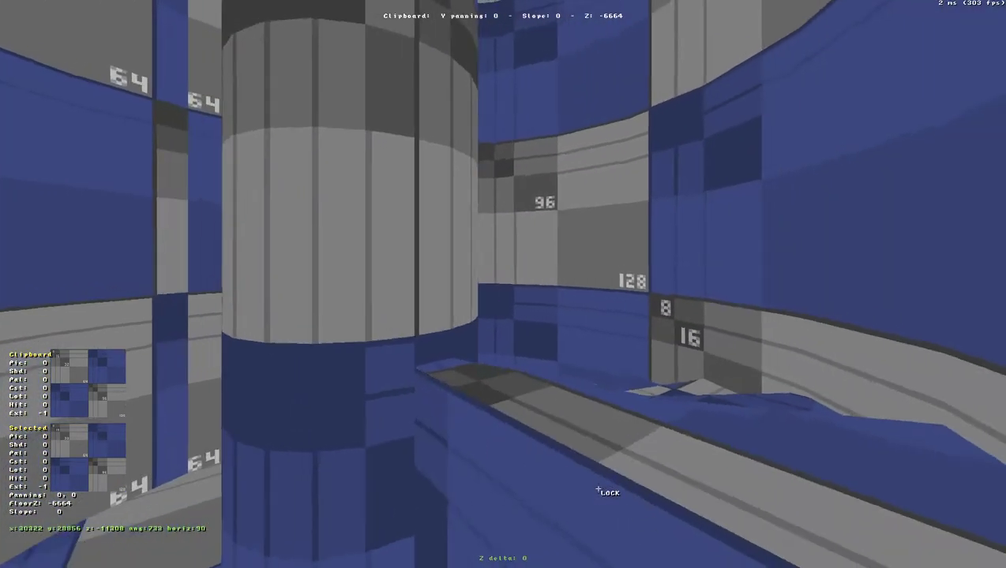
# Step: Paste the copied floor height of Z -6664 onto the ring sectors that follow the newest stair
pyautogui.press('Left')
pyautogui.press('Up')
pyautogui.hotkey('ctrl', 'shift', 'w')
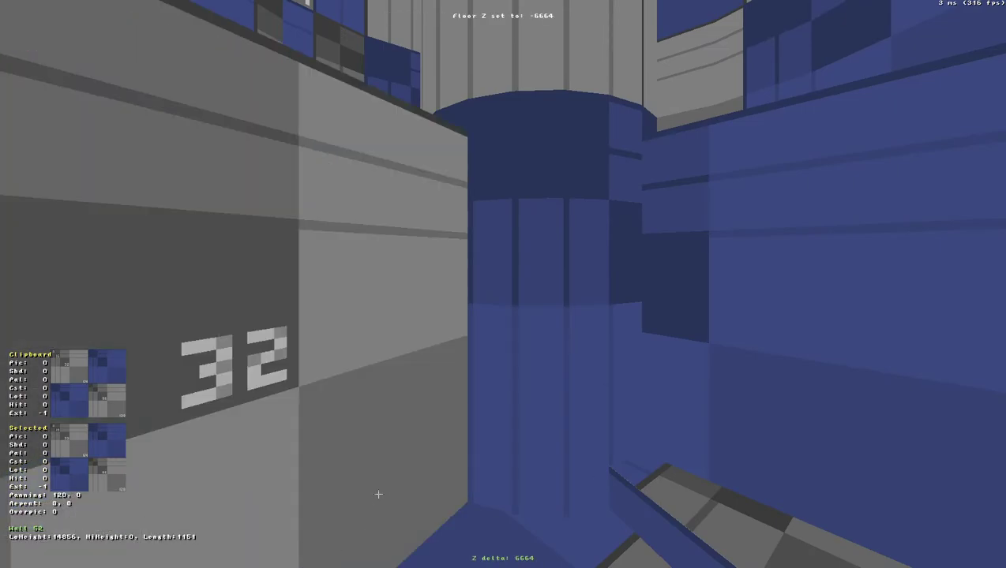
pyautogui.press('Right')
pyautogui.press('a')
pyautogui.click(379, 476)
pyautogui.press('z')
pyautogui.hotkey('ctrl', 'shift', 'w')
pyautogui.press('a')
pyautogui.press('Right')
pyautogui.press('Up')
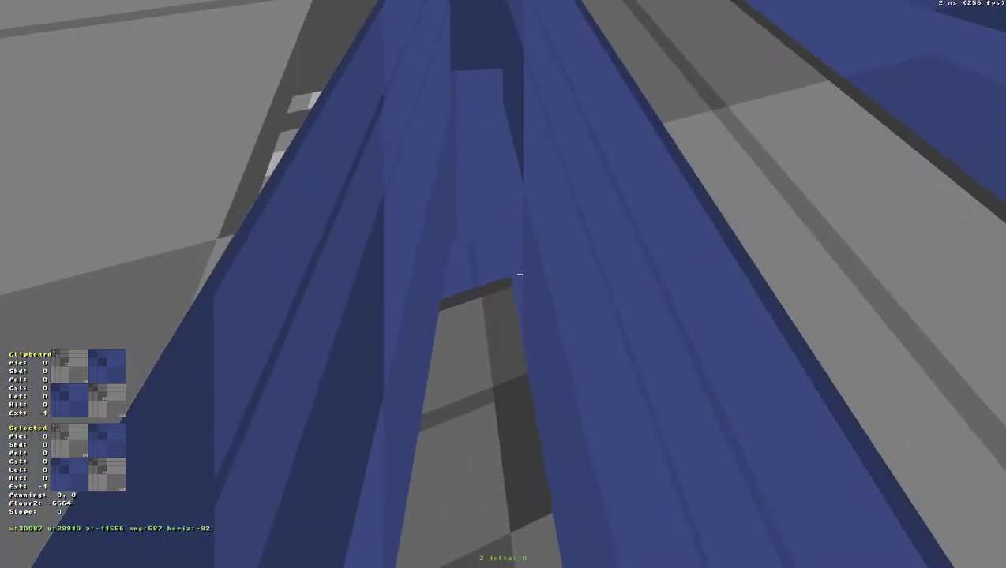
pyautogui.press('f')
pyautogui.hotkey('ctrl', 'a')
pyautogui.press('z')
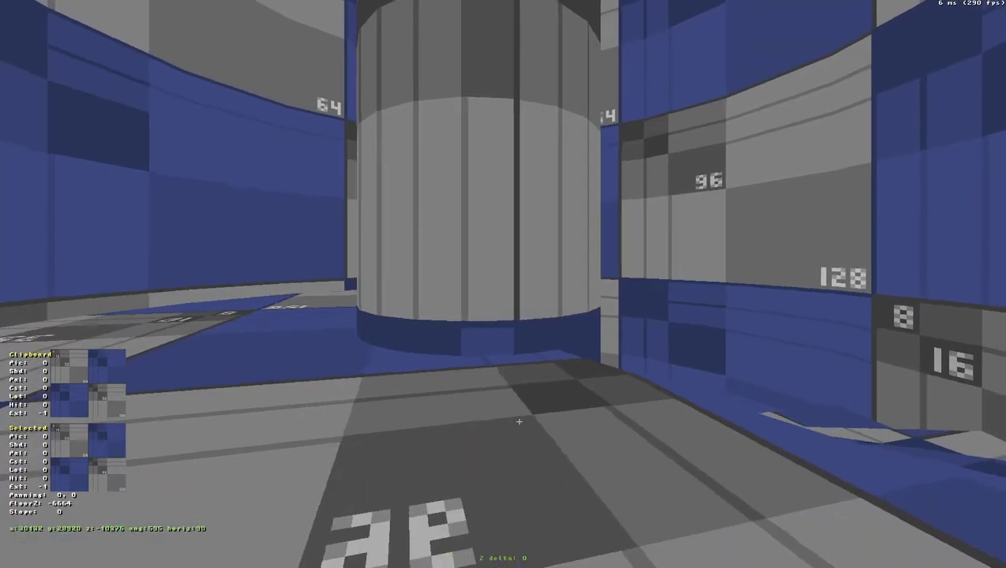
# Step: Raise the floor of the first ring sector past the newest stair by 1644 to Z -8308 with the console subtraction
pyautogui.press('Up')
pyautogui.press('`')
pyautogui.press('Up')
pyautogui.press('Return')
pyautogui.press('`')
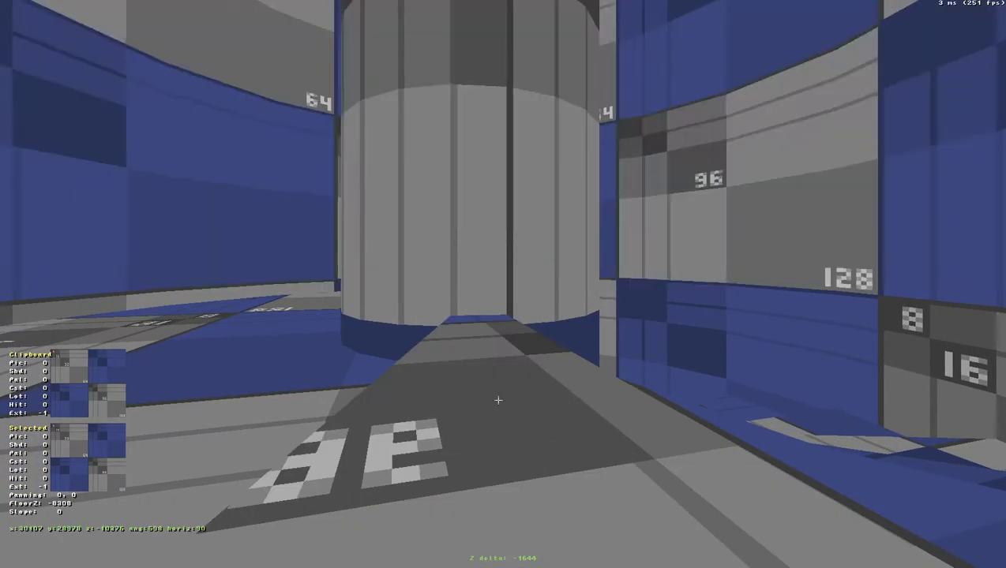
# Step: Raise the floor of sector 13 by two steps of 1644 to Z -9952
pyautogui.press('Down')
pyautogui.press('Up')
pyautogui.press('Right')
pyautogui.press('Down')
pyautogui.press('Left')
pyautogui.press('`')
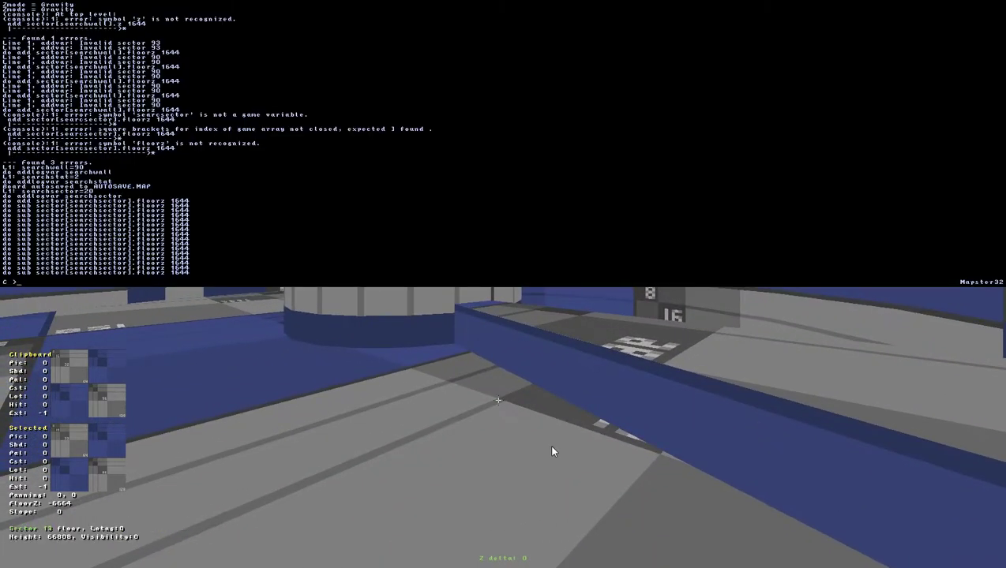
pyautogui.press('Up')
pyautogui.press('Return')
pyautogui.press('`')
# Step: Raise the floor of sector 11 by three steps of 1644 to Z -11596
pyautogui.press('Up')
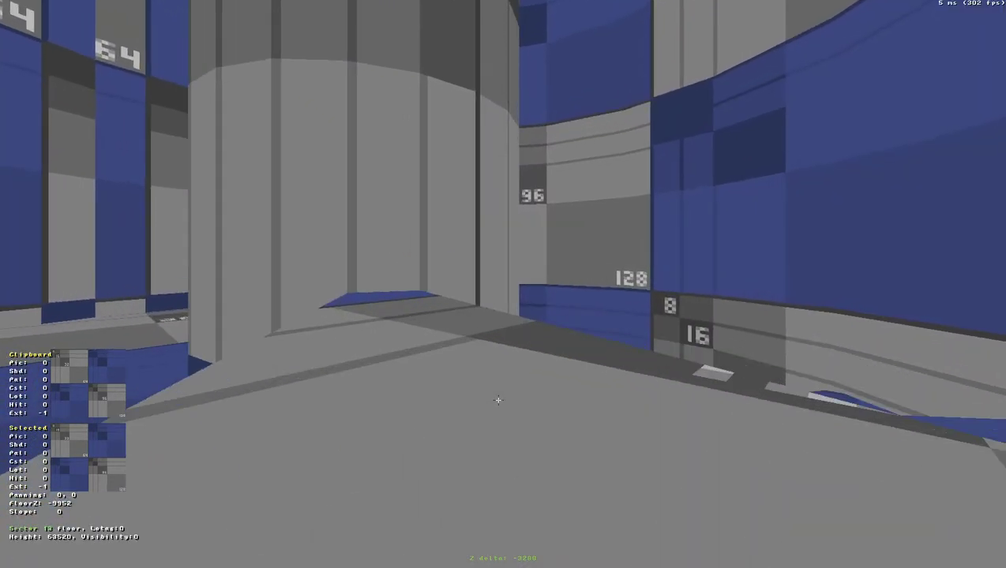
pyautogui.press('Right')
pyautogui.press('Down')
pyautogui.press('Left')
pyautogui.press('`')
pyautogui.press('Up')
pyautogui.press('Return')
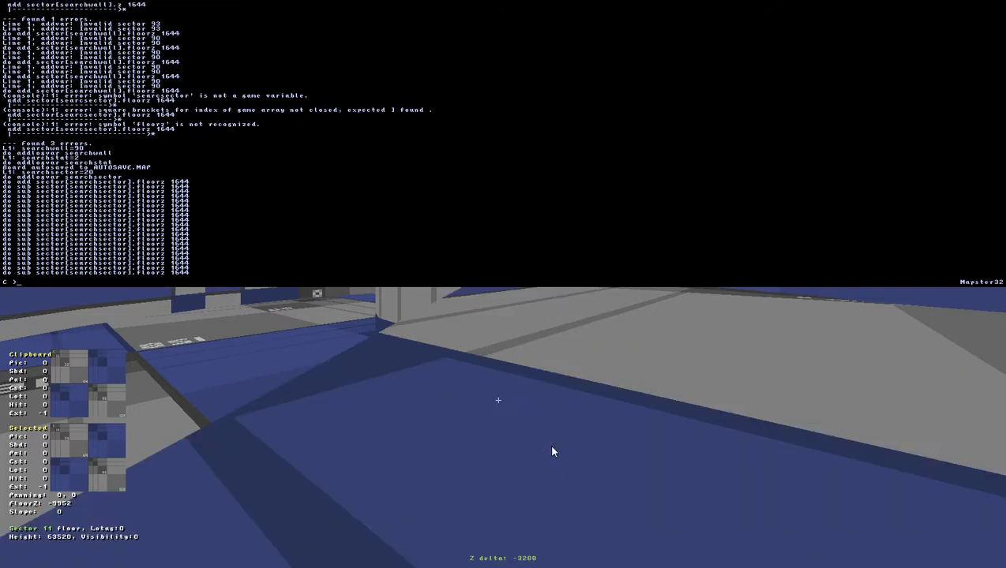
pyautogui.press('`')
# Step: Copy the Z -11596 floor height and paste it onto sector 10 and the ring sectors that follow
pyautogui.press('Left')
pyautogui.press('Tab')
pyautogui.press(',')
pyautogui.press('z')
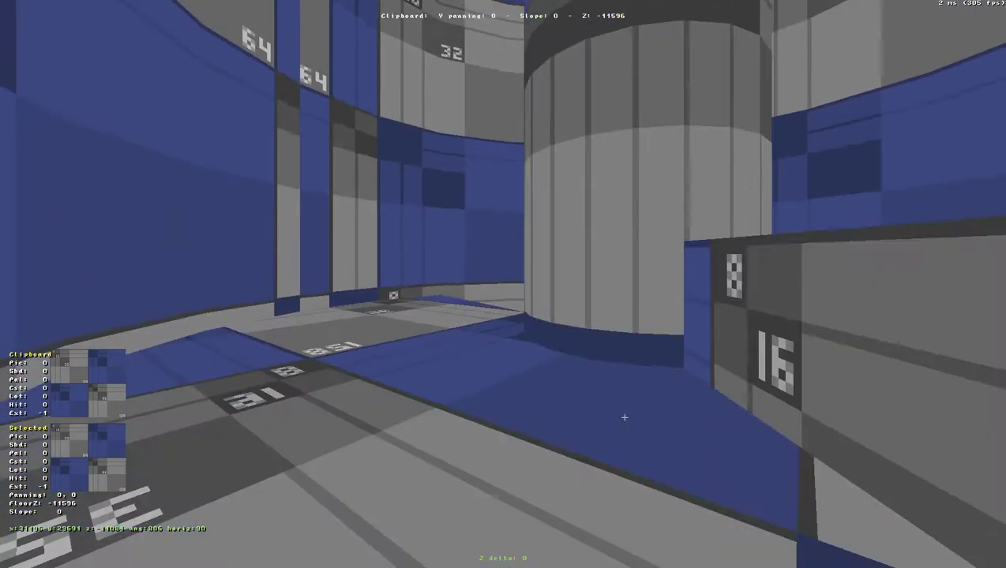
pyautogui.press('.')
pyautogui.press('a')
pyautogui.hotkey('ctrl', 'shift', 'w')
pyautogui.hotkey('ctrl', 'shift', 'w')
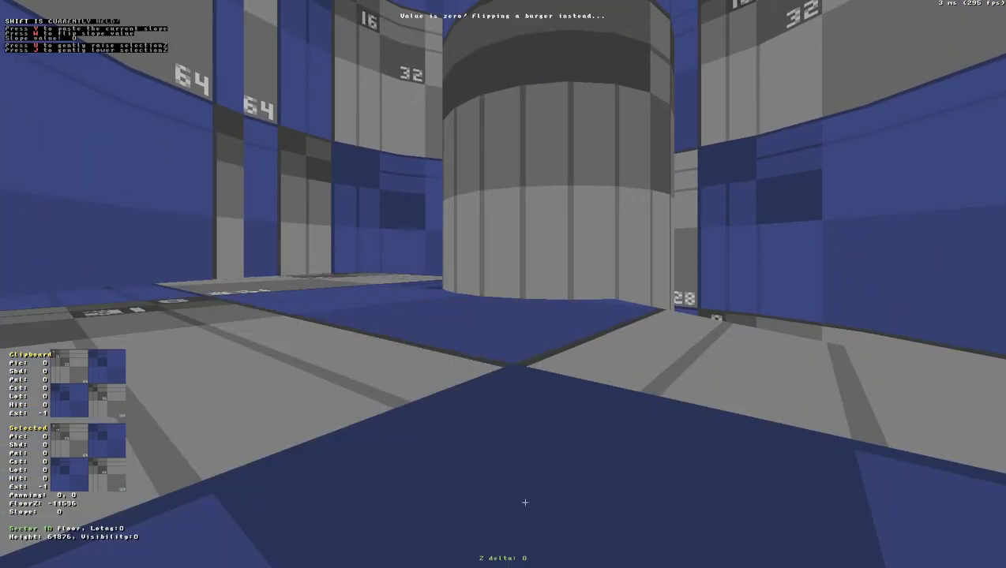
# Step: Raise the floor of sector 10 by 1644 to Z -13240 with the console subtraction
pyautogui.press('`')
pyautogui.press('Up')
pyautogui.press('Return')
pyautogui.press('`')
# Step: Raise the floor of sector 9 by two steps of 1644 to Z -14884
pyautogui.press('Right')
pyautogui.press('a')
pyautogui.press('.')
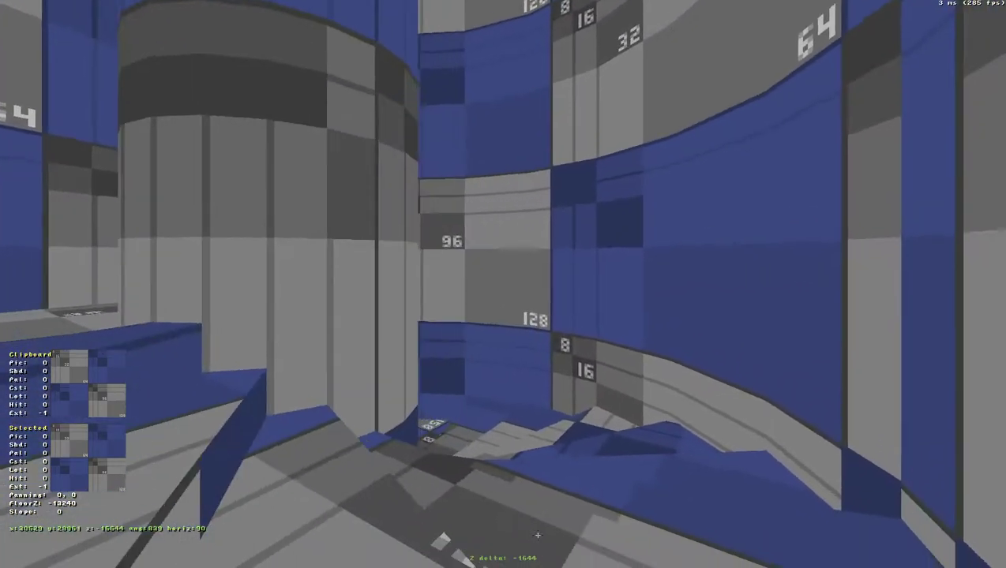
pyautogui.press('Left')
pyautogui.press(',')
pyautogui.press('a')
pyautogui.press('`')
pyautogui.press('Up')
pyautogui.press('Return')
pyautogui.press('Up')
pyautogui.press('Return')
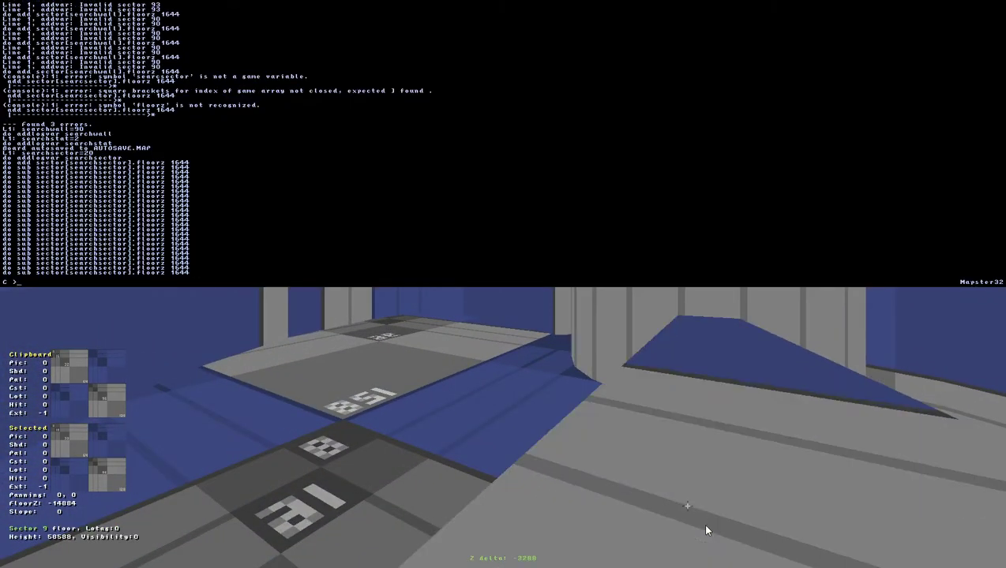
pyautogui.press('`')
# Step: Raise the floor of sector 8 by three steps of 1644 above the Z -11596 base
pyautogui.press('Up')
pyautogui.press('Left')
pyautogui.press('Down')
pyautogui.press('Right')
pyautogui.press('Left')
pyautogui.press('`')
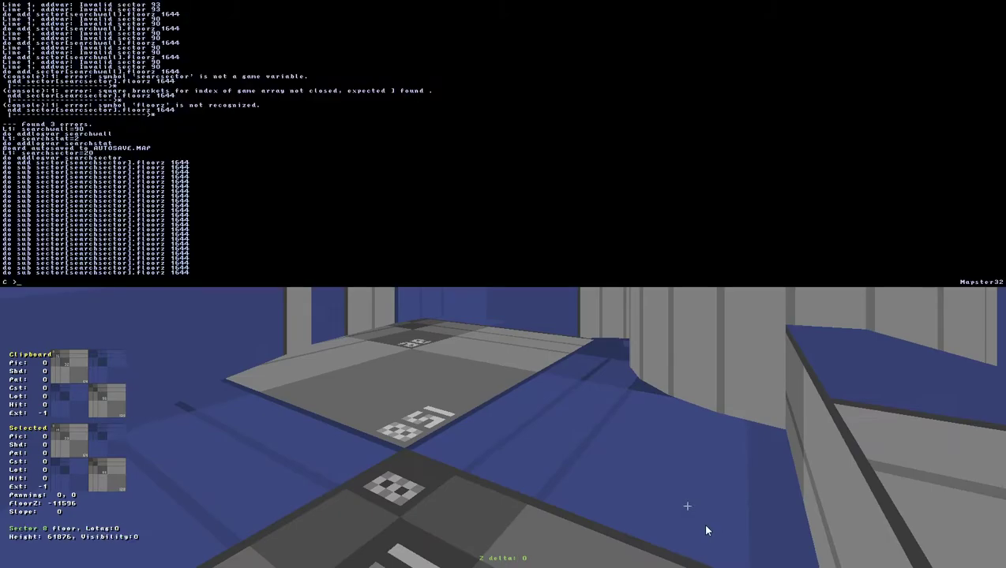
pyautogui.press('Up')
pyautogui.press('Return')
pyautogui.press('Up')
pyautogui.press('Return')
pyautogui.press('Up')
pyautogui.press('Return')
pyautogui.press('`')
# Step: Raise the floor of the ring sector after sector 8 by four steps of 1644
pyautogui.press('Up')
pyautogui.press('Right')
pyautogui.press('Down')
pyautogui.press('Left')
pyautogui.press('`')
pyautogui.press('Up')
pyautogui.press('Return')
pyautogui.press('Up')
pyautogui.press('Return')
pyautogui.press('Up')
pyautogui.press('Return')
pyautogui.press('`')
# Step: Raise the floor of sector 6 by five steps of 1644 to Z -19816
pyautogui.press('Left')
pyautogui.press('Up')
pyautogui.press('Right')
pyautogui.press('Down')
pyautogui.press('Left')
pyautogui.press('`')
pyautogui.press('Up')
pyautogui.press('Return')
pyautogui.press('Up')
pyautogui.press('Return')
pyautogui.press('Up')
pyautogui.press('Return')
pyautogui.press('Up')
pyautogui.press('Return')
pyautogui.press('Up')
pyautogui.press('Return')
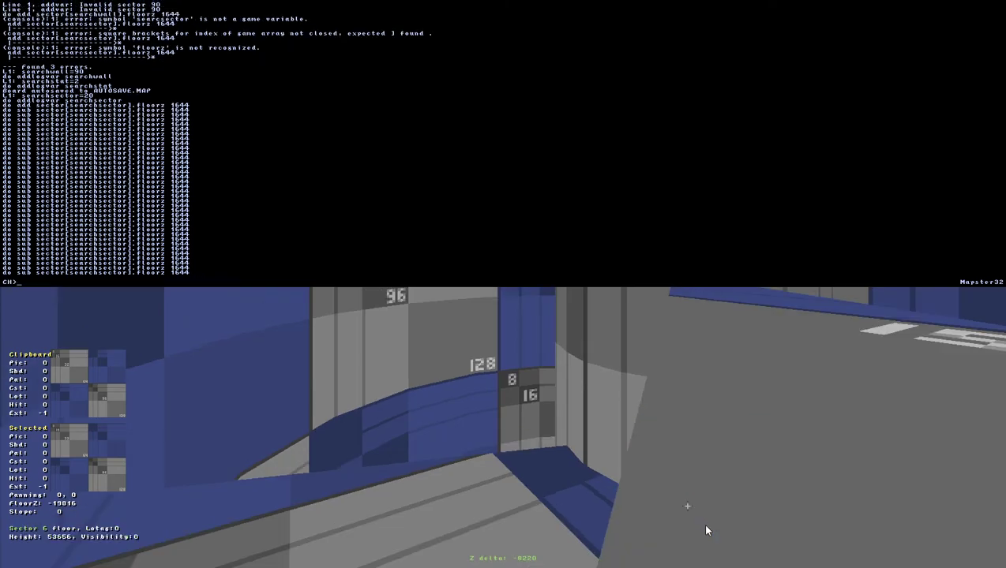
pyautogui.press('`')
# Step: Raise the floor of sector 5 by six steps of 1644 to Z -21460
pyautogui.press('Up')
pyautogui.press('Right')
pyautogui.press('Down')
pyautogui.press('Left')
pyautogui.press('shift')
pyautogui.press('`')
pyautogui.press('Up')
pyautogui.press('Return')
pyautogui.press('Up')
pyautogui.press('Return')
pyautogui.press('Up')
pyautogui.press('Return')
pyautogui.press('Up')
pyautogui.press('Return')
pyautogui.press('Up')
pyautogui.press('Return')
pyautogui.press('Up')
pyautogui.press('Return')
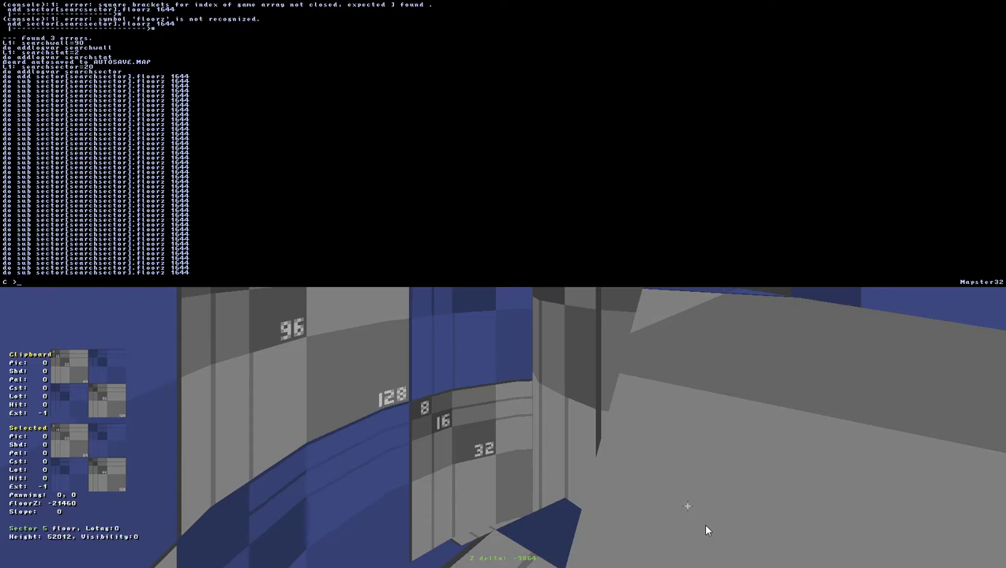
pyautogui.press('`')
# Step: Raise the floor of the ring sector after sector 5 by seven steps of 1644 to Z -23104
pyautogui.press('Up')
pyautogui.press('Right')
pyautogui.press('Down')
pyautogui.press('Left')
pyautogui.press('`')
pyautogui.press('Up')
pyautogui.press('Return')
pyautogui.press('Up')
pyautogui.press('Return')
pyautogui.press('Up')
pyautogui.press('Return')
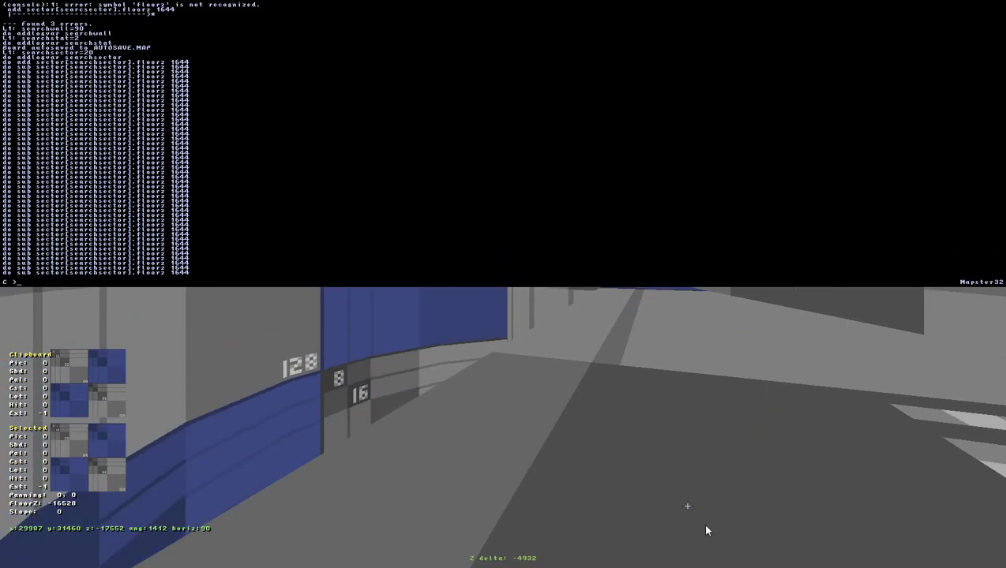
pyautogui.press('Up')
pyautogui.press('Return')
pyautogui.press('`')
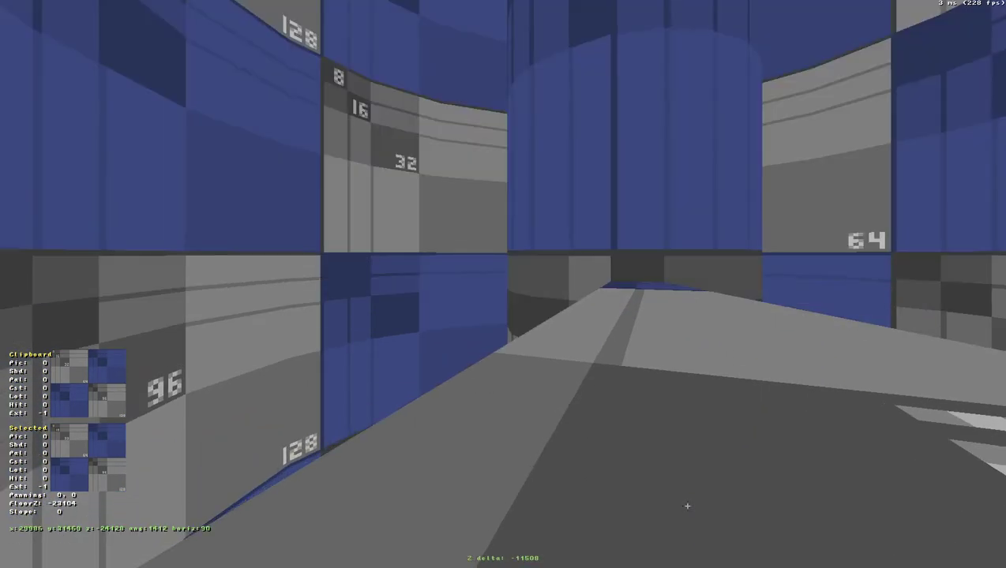
# Step: Copy the Z -23104 floor height from the highest stair
pyautogui.press('Right')
pyautogui.press('Up')
pyautogui.press('Down')
pyautogui.press('Tab')
pyautogui.press('Down')
pyautogui.press('Right')
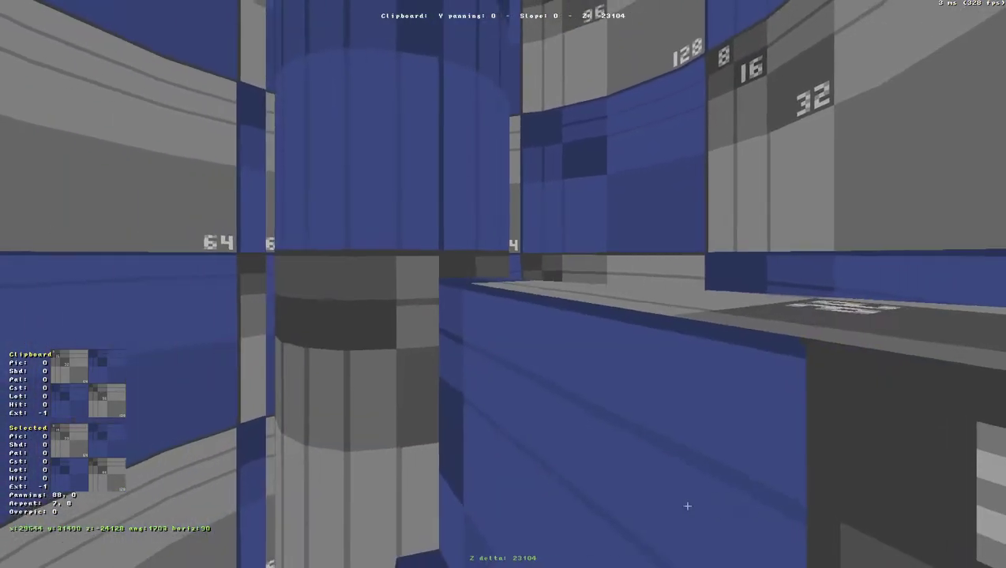
# Step: Apply the copied floor height of Z -23104 to the low ring sectors beyond the highest stair
pyautogui.press('z')
pyautogui.hotkey('ctrl', 'shift', 'w')
pyautogui.press('Right')
pyautogui.click(522, 438)
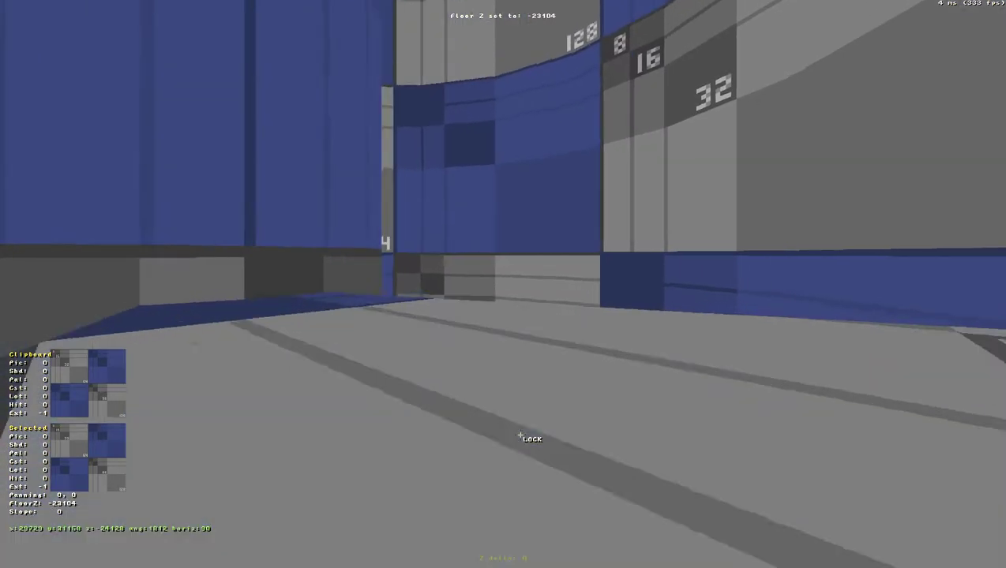
pyautogui.press('Up')
pyautogui.press('z')
pyautogui.click(520, 435)
pyautogui.press('Down')
pyautogui.press('Left')
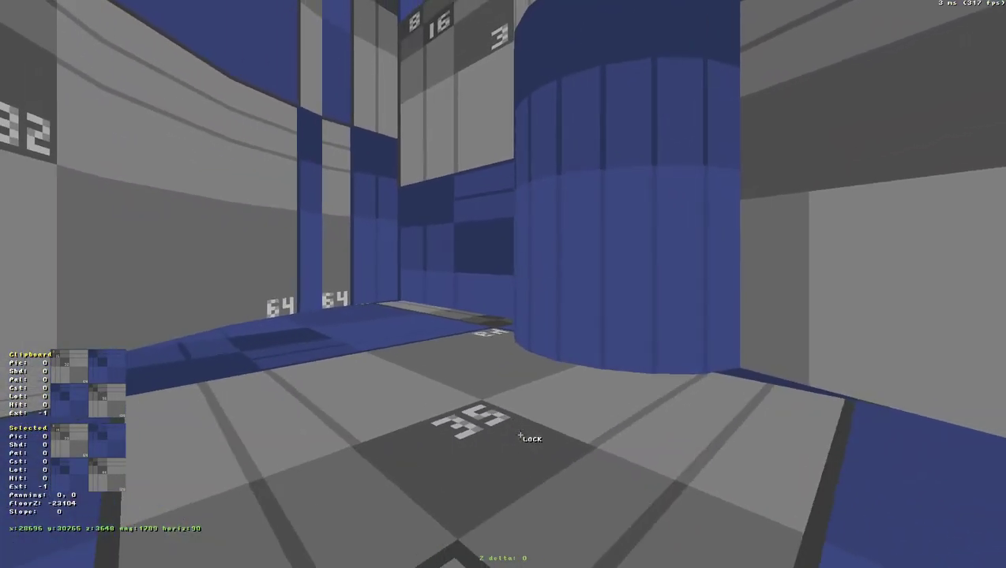
pyautogui.hotkey('ctrl', 'shift', 'w')
pyautogui.hotkey('ctrl', 'shift', 'w')
pyautogui.hotkey('ctrl', 'shift', 'w')
pyautogui.click(540, 442)
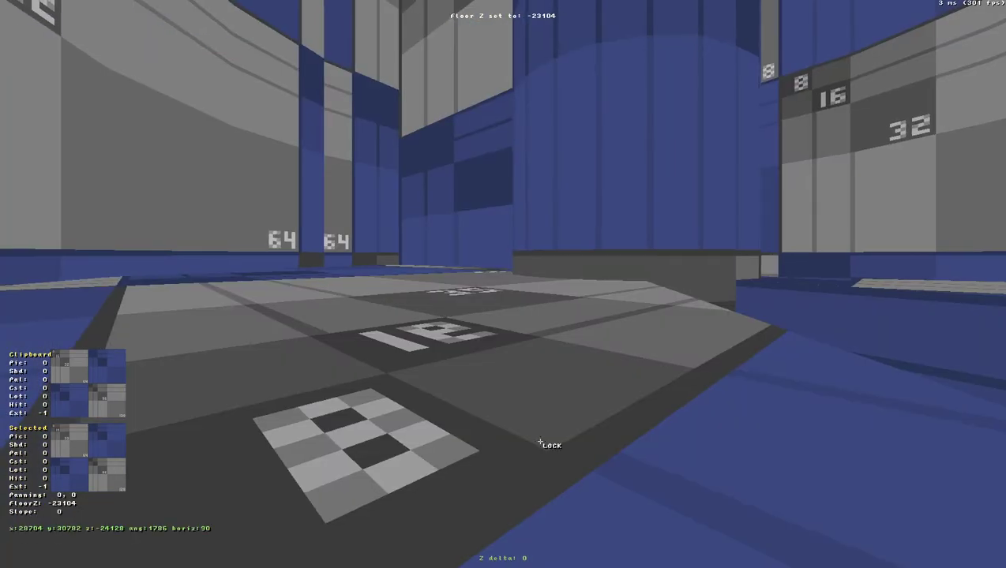
# Step: Apply the same Z -23104 floor height to sector 30 and the remaining ring sectors around the column
pyautogui.press('Right')
pyautogui.press('Up')
pyautogui.press('z')
pyautogui.press('z')
pyautogui.hotkey('ctrl', 'shift', 'w')
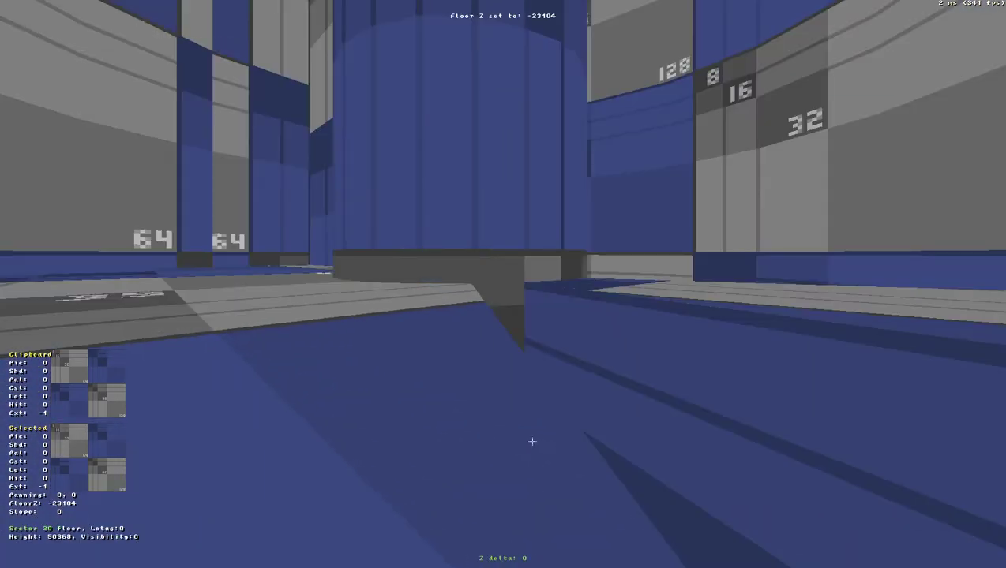
pyautogui.press('Left')
pyautogui.click(408, 419)
pyautogui.hotkey('ctrl', 'z')
pyautogui.press('Up')
pyautogui.press('Left')
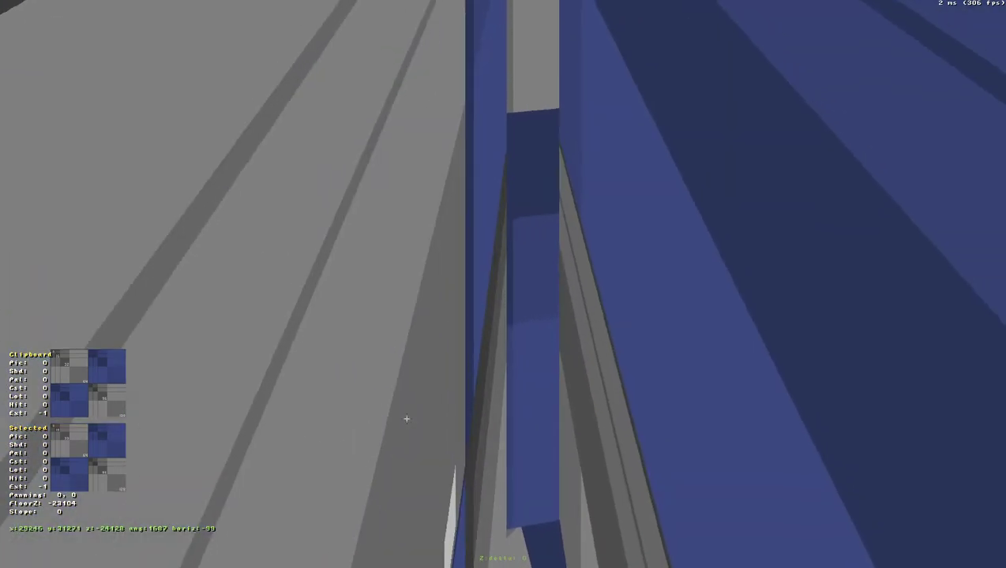
pyautogui.hotkey('ctrl', 'shift', 'w')
pyautogui.press('a')
pyautogui.press('Right')
pyautogui.press('Left')
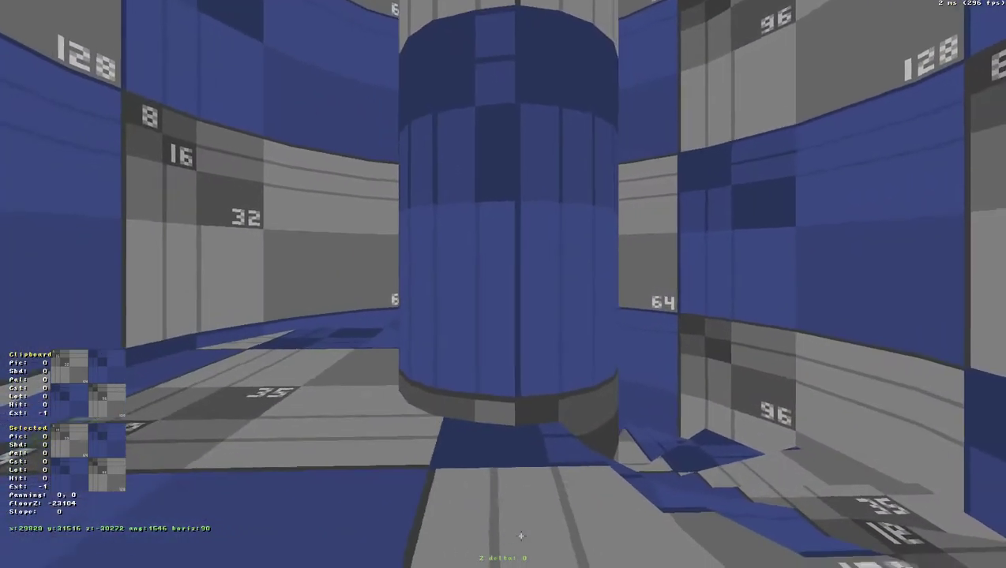
# Step: Raise the floor of sector 31 by one step of 1644 to Z -24748
pyautogui.press('z')
pyautogui.press('`')
pyautogui.press('Up')
pyautogui.press('Return')
pyautogui.press('`')
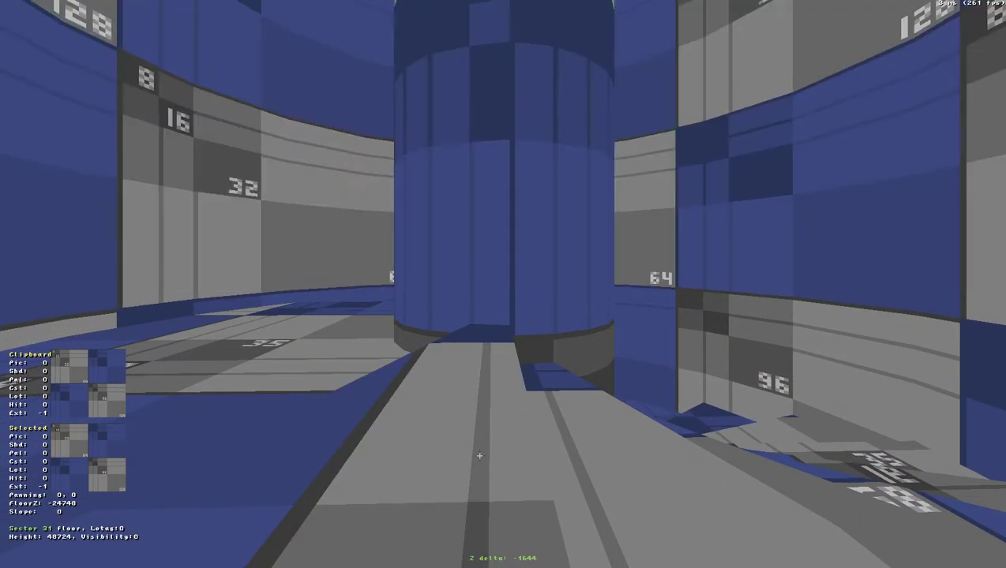
# Step: Raise the floor of sector 30 by two steps of 1644 to Z -26392
pyautogui.press('Up')
pyautogui.press('Right')
pyautogui.press('Down')
pyautogui.press('`')
pyautogui.press('Up')
pyautogui.press('Return')
pyautogui.press('Up')
pyautogui.press('Return')
pyautogui.press('`')
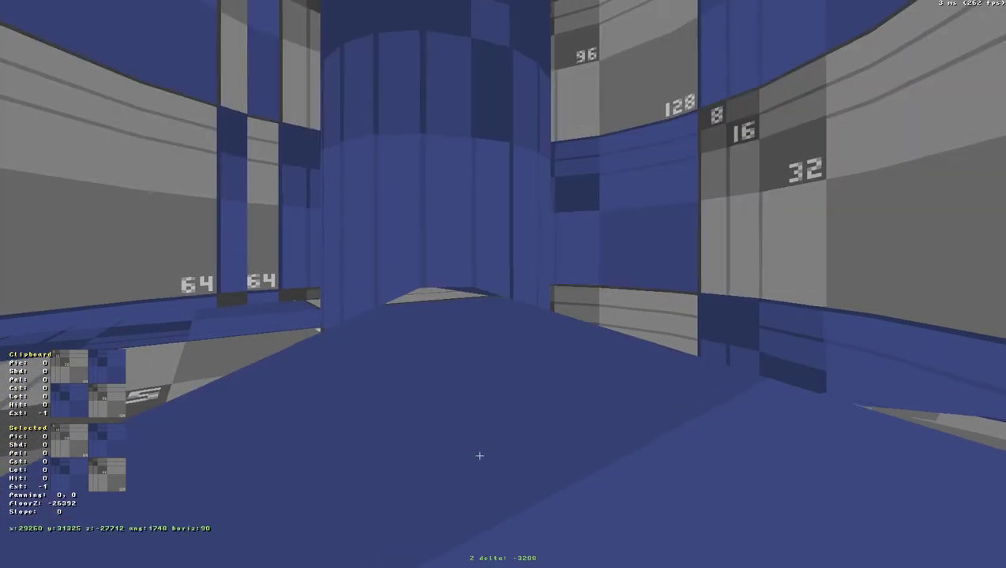
# Step: Raise the floor of the ring sector after sector 30 by three steps of 1644
pyautogui.press('Right')
pyautogui.hotkey('ctrl', 'Left')
pyautogui.press('`')
pyautogui.press('Up')
pyautogui.press('Return')
pyautogui.press('Up')
pyautogui.press('Return')
pyautogui.press('Up')
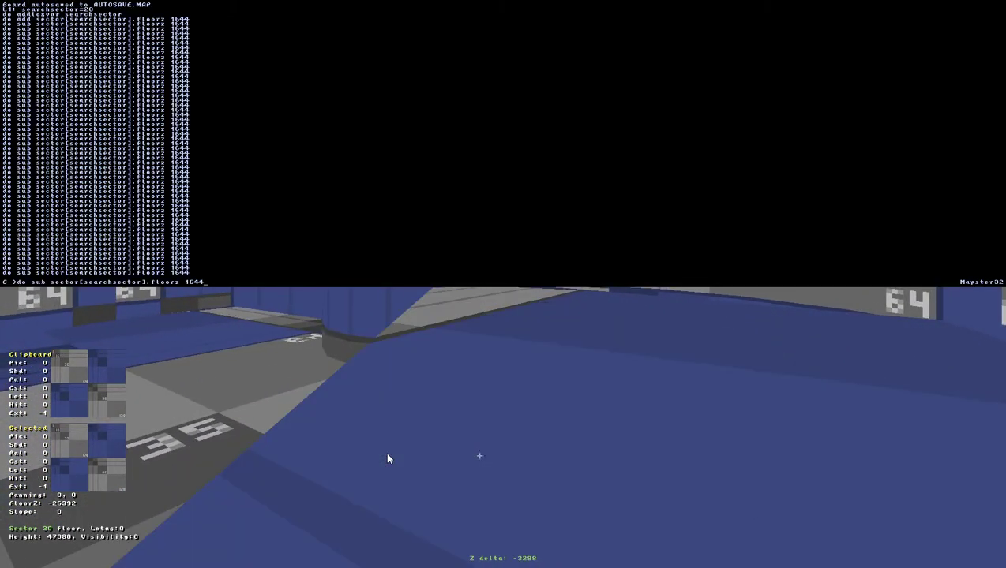
pyautogui.press('Return')
pyautogui.press('`')
# Step: Raise the floor of the following ring sector by four steps of 1644
pyautogui.press('Up')
pyautogui.press('Right')
pyautogui.press('Down')
pyautogui.press('Right')
pyautogui.press('Left')
pyautogui.press('`')
pyautogui.press('Up')
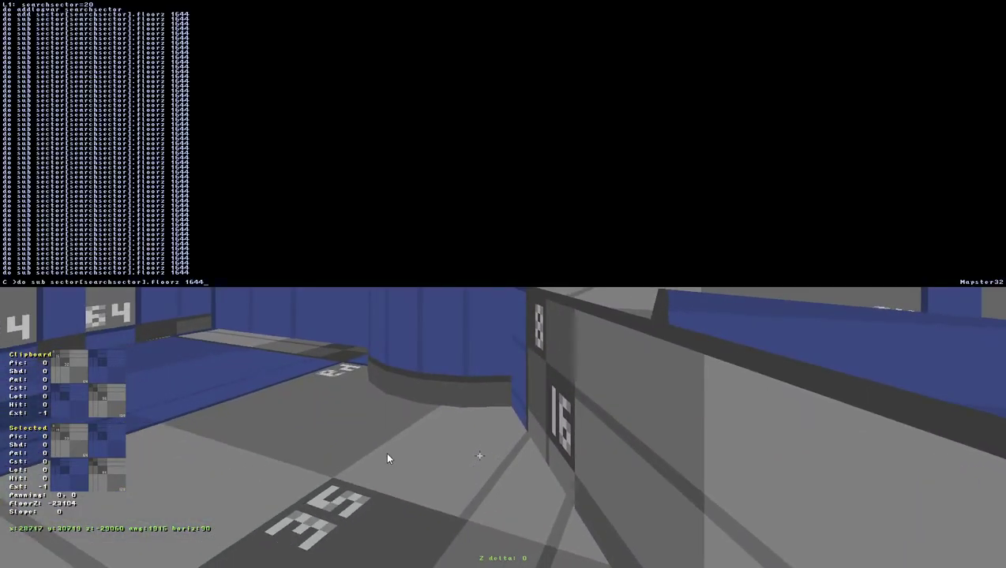
pyautogui.press('Return')
pyautogui.press('`')
# Step: Raise the floor of the ring sector just before sector 27 by five steps of 1644
pyautogui.press('Up')
pyautogui.press('Right')
pyautogui.press('Down')
pyautogui.hotkey('ctrl', 'Left')
pyautogui.press('`')
pyautogui.press('Up')
pyautogui.press('Return')
pyautogui.press('Up')
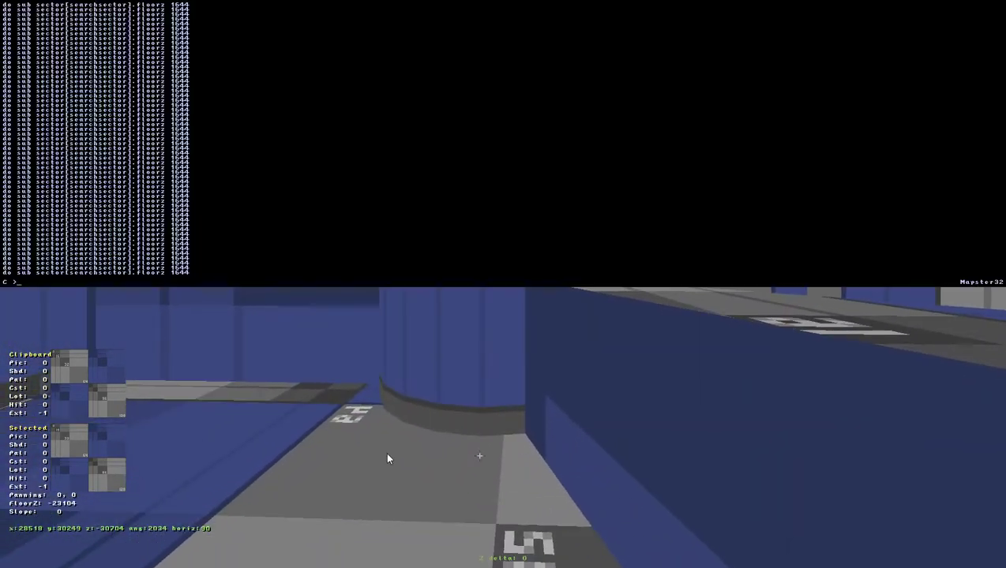
pyautogui.press('Return')
pyautogui.press('`')
# Step: Raise the floor of sector 27 by four steps of 1644 to Z -29680
pyautogui.press('Up')
pyautogui.press('a')
pyautogui.press('Down')
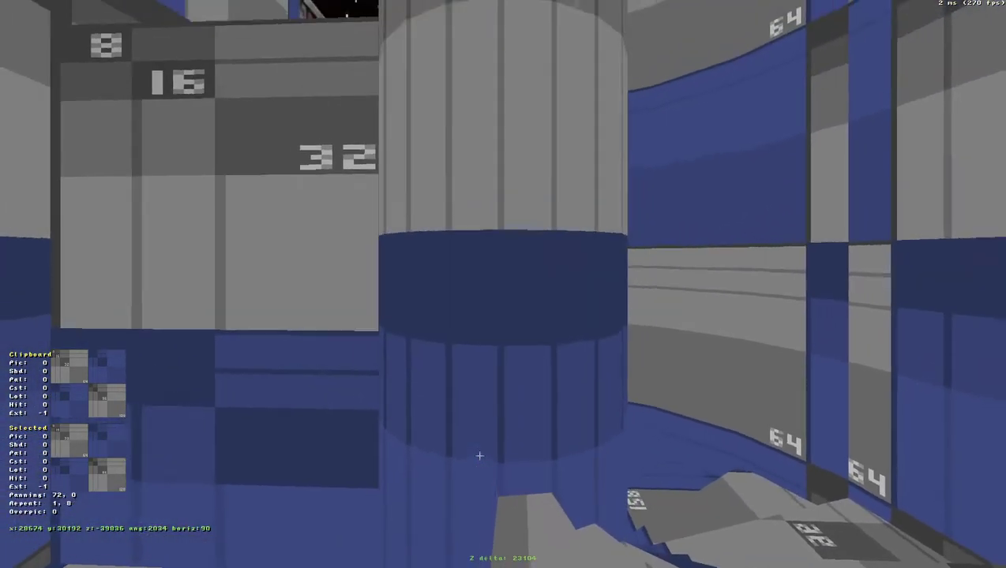
pyautogui.press('Left')
pyautogui.press('Up')
pyautogui.press('Right')
pyautogui.press('Down')
pyautogui.press('z')
pyautogui.press('Right')
pyautogui.press('Left')
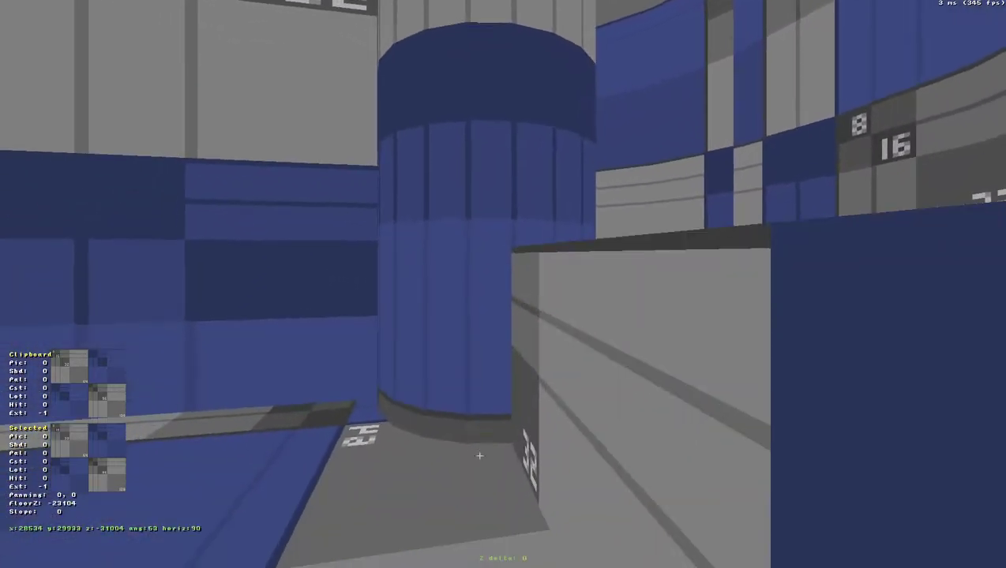
pyautogui.press('`')
pyautogui.press('Up')
pyautogui.press('Return')
pyautogui.press('Up')
pyautogui.press('Return')
pyautogui.press('Up')
pyautogui.press('Return')
pyautogui.press('Up')
pyautogui.press('Return')
pyautogui.press('`')
# Step: Try another 1644 floor change on sector 27 and undo it
pyautogui.press('`')
pyautogui.press('Up')
pyautogui.press('Up')
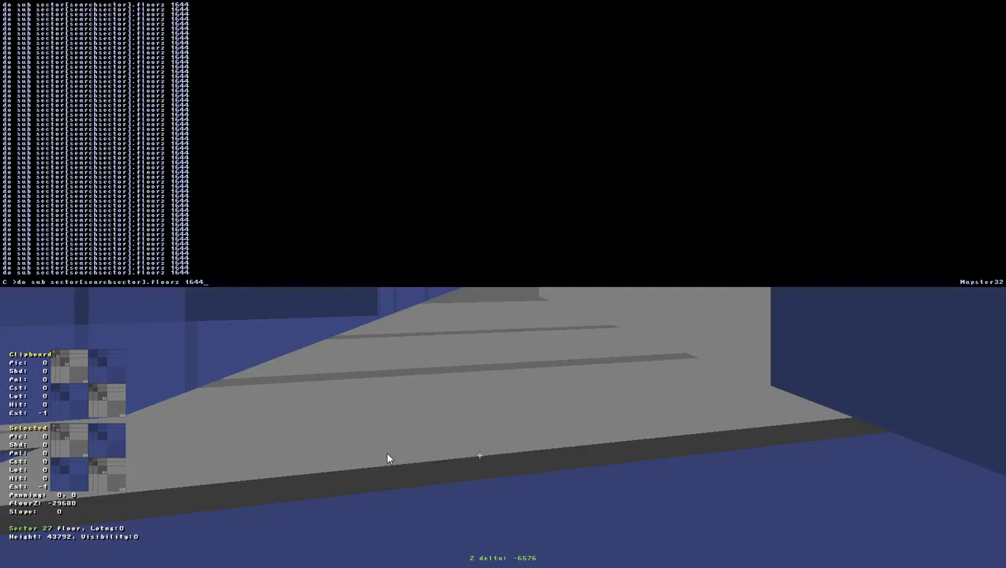
pyautogui.press('Return')
pyautogui.press('`')
pyautogui.press('`')
pyautogui.press('`')
pyautogui.hotkey('ctrl', 'z')
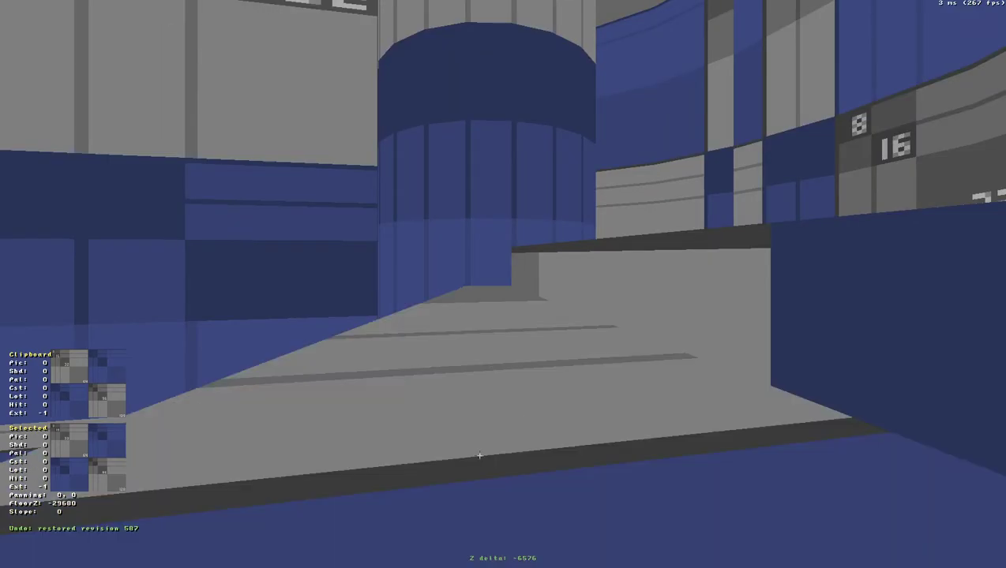
# Step: Lower the floor of sector 27 by 1644 to Z -28036
pyautogui.press('`')
pyautogui.press('Up')
pyautogui.press('Return')
pyautogui.press('`')
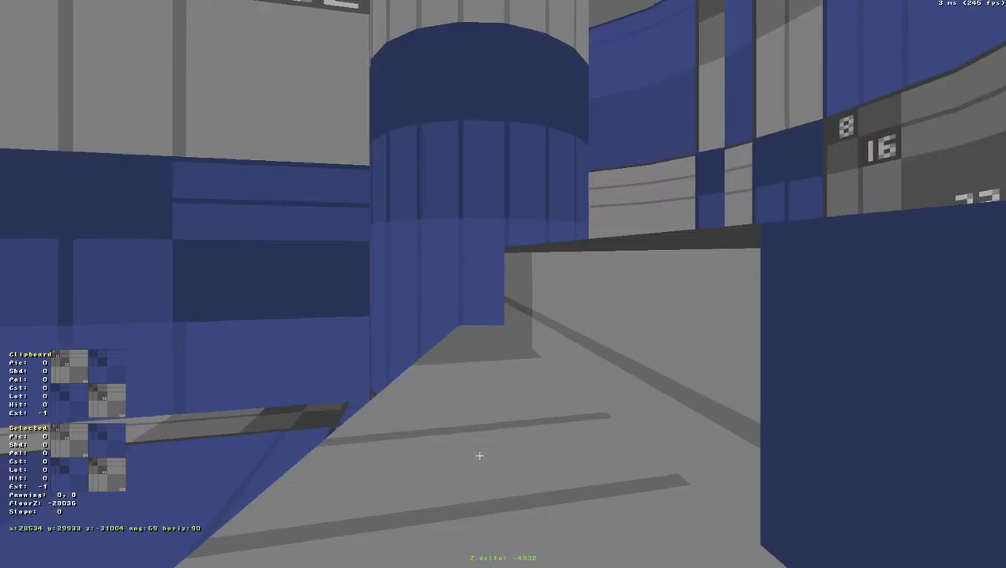
# Step: Raise the floor of sector 27 in steps of 1644 to Z -32968
pyautogui.press('z')
pyautogui.press('`')
pyautogui.press('Up')
pyautogui.press('Up')
pyautogui.press('Return')
pyautogui.press('Up')
pyautogui.press('Return')
pyautogui.press('`')
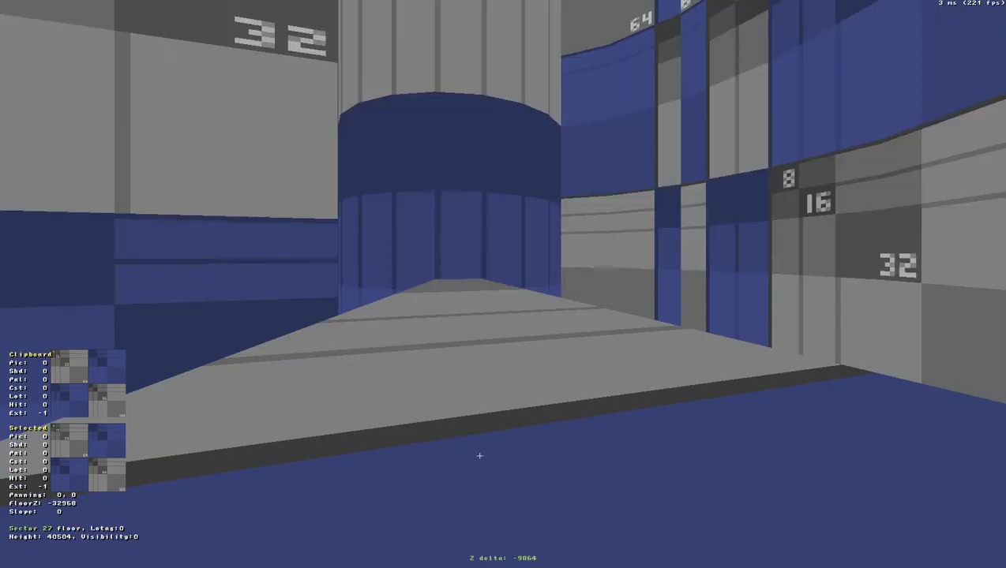
# Step: Raise the floor of the ring sector after sector 27 by seven steps of 1644 to Z -34612
pyautogui.press('Up')
pyautogui.press('Right')
pyautogui.press('Left')
pyautogui.press('`')
pyautogui.press('Up')
pyautogui.press('Return')
pyautogui.press('Up')
pyautogui.press('Return')
pyautogui.press('Up')
pyautogui.press('Return')
pyautogui.press('Up')
pyautogui.press('Return')
pyautogui.press('Up')
pyautogui.press('Return')
pyautogui.press('Up')
pyautogui.press('Return')
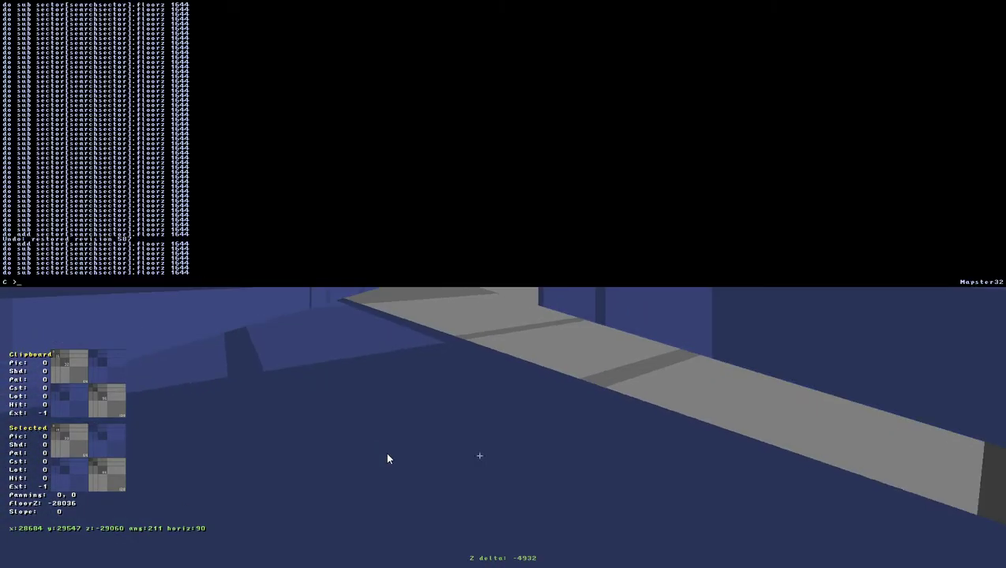
pyautogui.press('Up')
pyautogui.press('Return')
pyautogui.press('`')
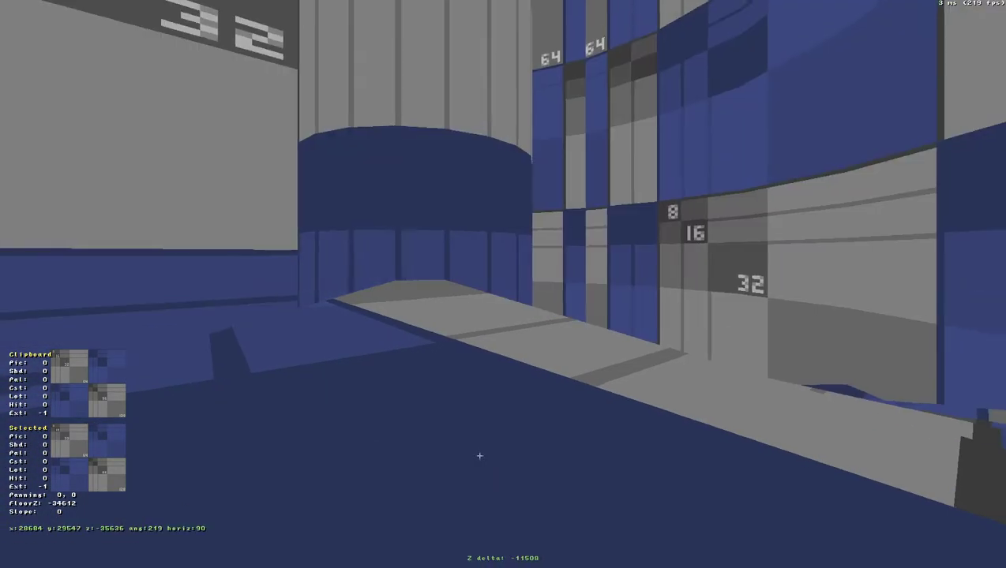
# Step: Raise the floor of the next ring sector by eight console steps of 1644
pyautogui.hotkey('ctrl', 'Left')
pyautogui.press('Right')
pyautogui.press('`')
pyautogui.press('Up')
pyautogui.press('Return')
pyautogui.press('Up')
pyautogui.press('Return')
pyautogui.press('Up')
pyautogui.press('Return')
pyautogui.press('Up')
pyautogui.press('Return')
pyautogui.press('Up')
pyautogui.press('Return')
pyautogui.press('Up')
pyautogui.press('Return')
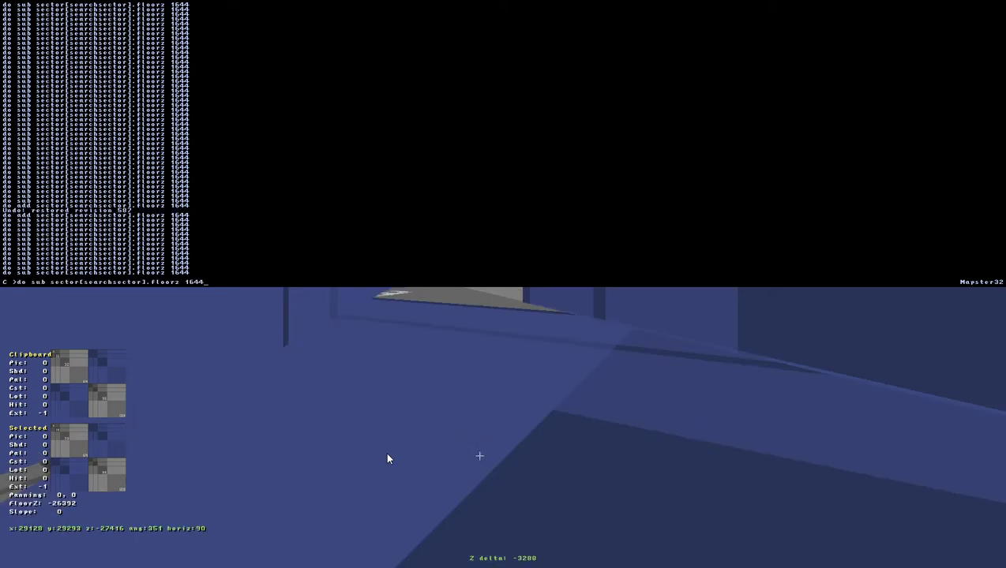
pyautogui.press('Up')
pyautogui.press('Return')
pyautogui.press('Up')
pyautogui.press('Return')
pyautogui.press('`')
# Step: Raise the floor of the following ring sector by nine steps of 1644 to Z -37900
pyautogui.press('Right')
pyautogui.press('Left')
pyautogui.press('z')
pyautogui.hotkey('ctrl', 'Left')
pyautogui.press('`')
pyautogui.press('Up')
pyautogui.press('Return')
pyautogui.press('Up')
pyautogui.press('Return')
pyautogui.press('Up')
pyautogui.press('Return')
pyautogui.press('Up')
pyautogui.press('Return')
pyautogui.press('Up')
pyautogui.press('Return')
pyautogui.press('Up')
pyautogui.press('Return')
pyautogui.press('Up')
pyautogui.press('Return')
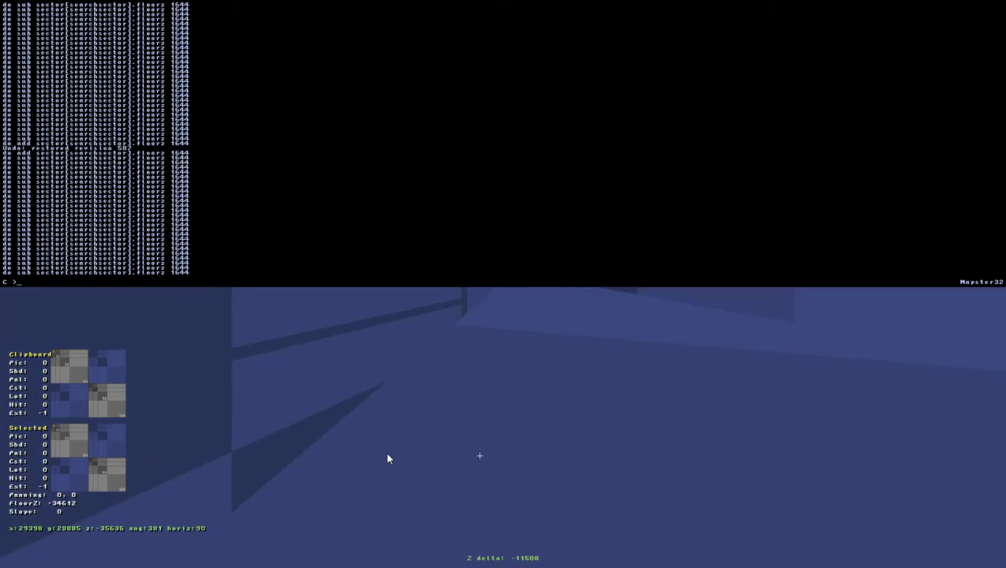
pyautogui.press('Up')
pyautogui.press('Return')
pyautogui.press('Up')
pyautogui.press('Return')
pyautogui.press('`')
# Step: Raise the floor of the last ring sector before the upper passage by ten steps of 1644 to Z -39544
pyautogui.hotkey('ctrl', 'Left')
pyautogui.press('Right')
pyautogui.press('Left')
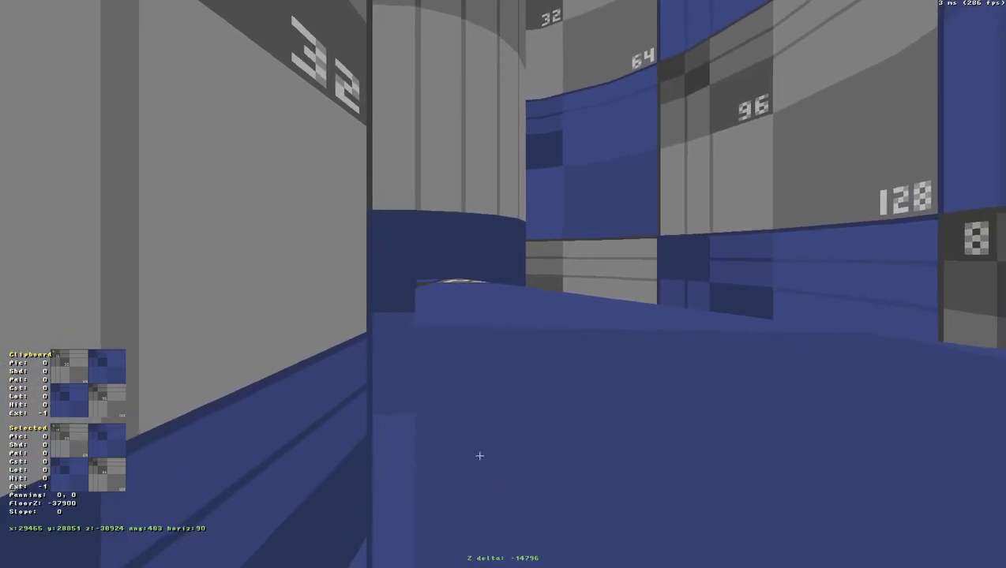
pyautogui.hotkey('ctrl', 'pagedown')
pyautogui.press('Left')
pyautogui.press('Right')
pyautogui.hotkey('ctrl', 'Left')
pyautogui.press('z')
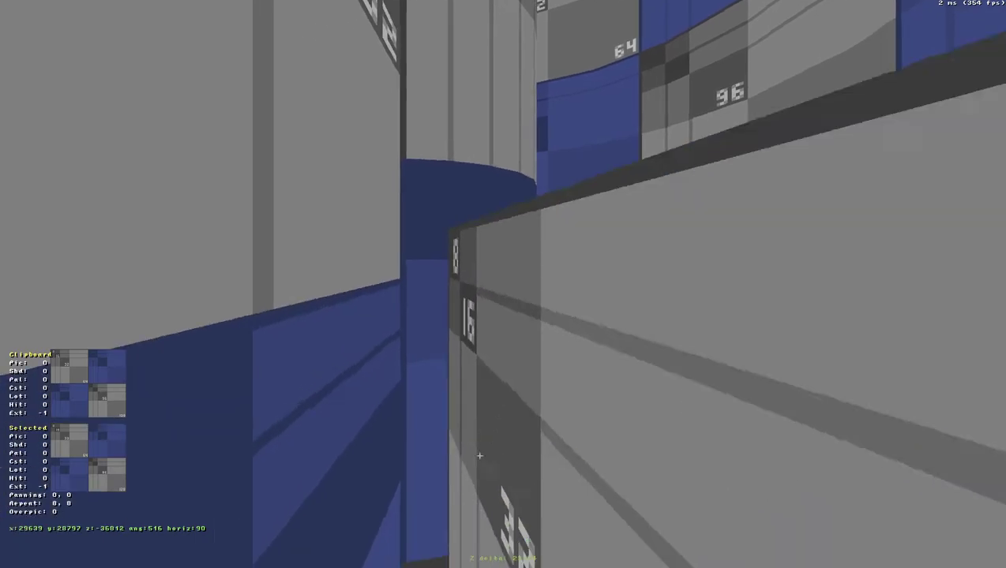
pyautogui.press('z')
pyautogui.press('Left')
pyautogui.press('`')
pyautogui.press('Up')
pyautogui.press('Return')
pyautogui.press('Up')
pyautogui.press('Return')
pyautogui.press('Up')
pyautogui.press('Return')
pyautogui.press('Up')
pyautogui.press('Return')
pyautogui.press('Up')
pyautogui.press('Return')
pyautogui.press('Up')
pyautogui.press('Return')
pyautogui.press('Up')
pyautogui.press('Return')
pyautogui.press('Up')
pyautogui.press('Return')
pyautogui.press('Up')
pyautogui.press('Return')
pyautogui.press('Up')
pyautogui.press('Return')
pyautogui.press('`')
# Step: Copy the top stair's floor height and set the upper passage floor to Z -39544
pyautogui.press('a')
pyautogui.press('Left')
pyautogui.hotkey('ctrl', 'Left')
pyautogui.press('Left')
pyautogui.press('a')
pyautogui.press('z')
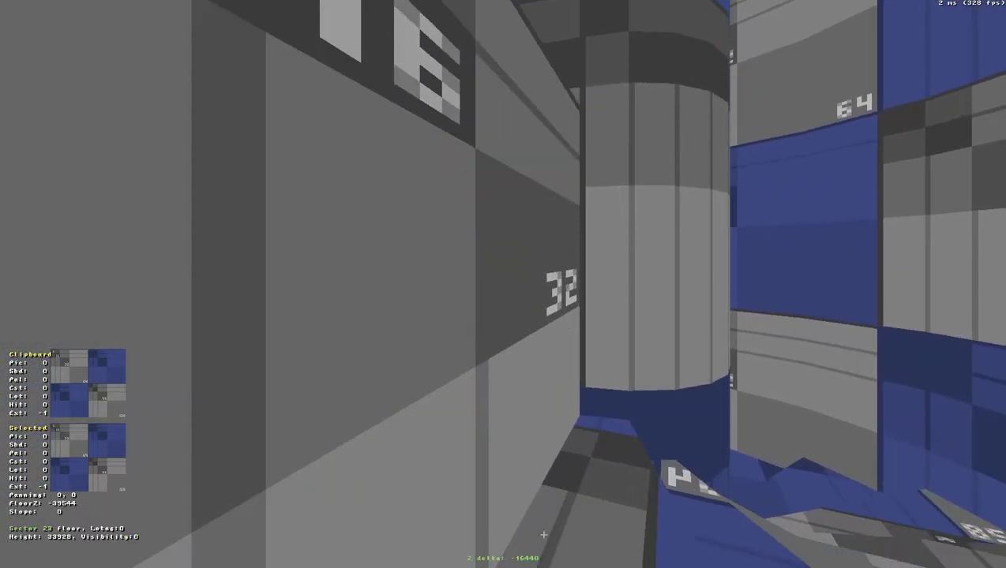
pyautogui.press('a')
pyautogui.hotkey('ctrl', 'shift', 'Return')
pyautogui.hotkey('ctrl', 'shift', 'Return')
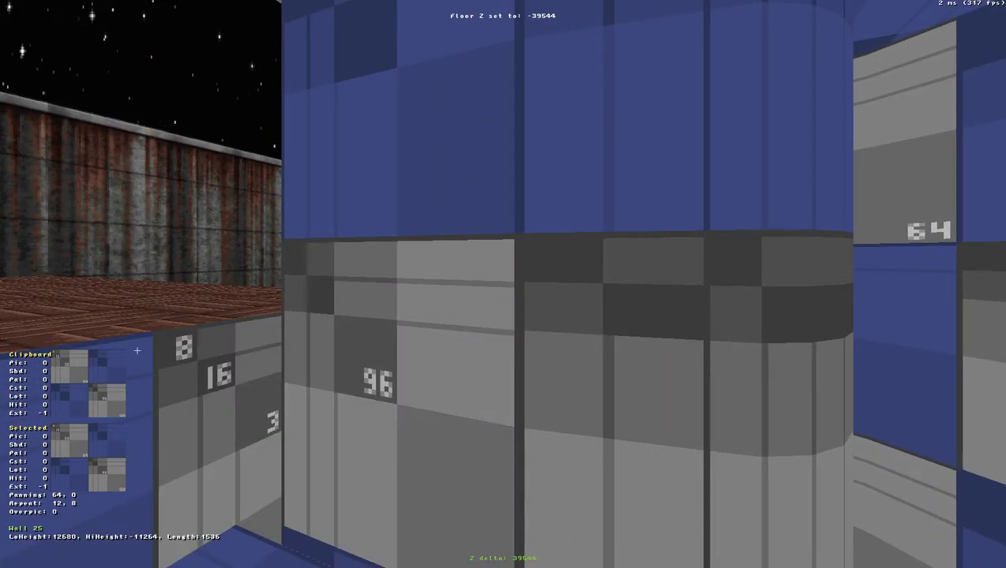
# Step: Raise the floor of the upper passage, sector 3, by 1644 to Z -41188
pyautogui.press('Down')
pyautogui.press('z')
pyautogui.press('Up')
pyautogui.press('Right')
pyautogui.click(189, 349)
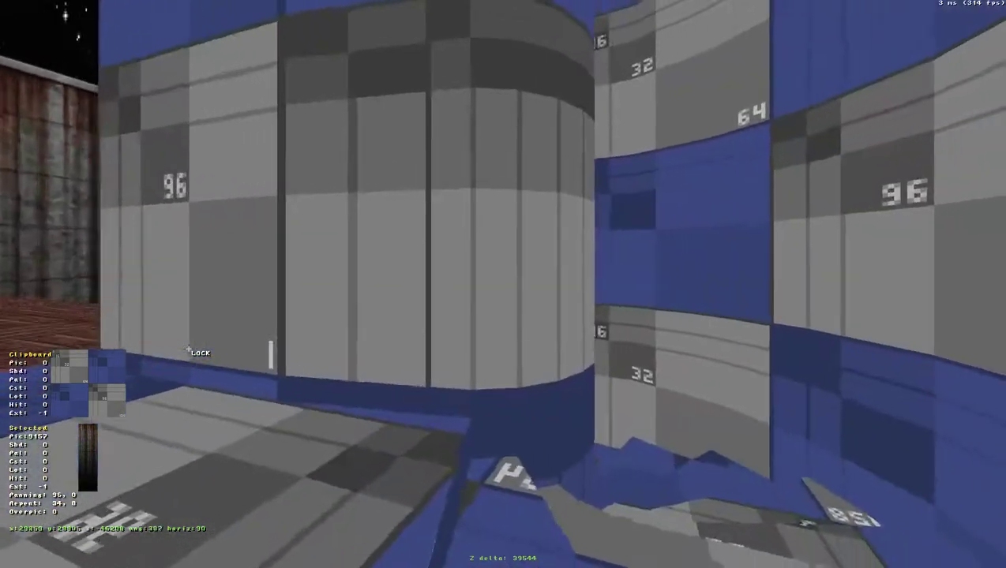
pyautogui.press('Down')
pyautogui.press('Right')
pyautogui.press('Up')
pyautogui.press('Left')
pyautogui.press('a')
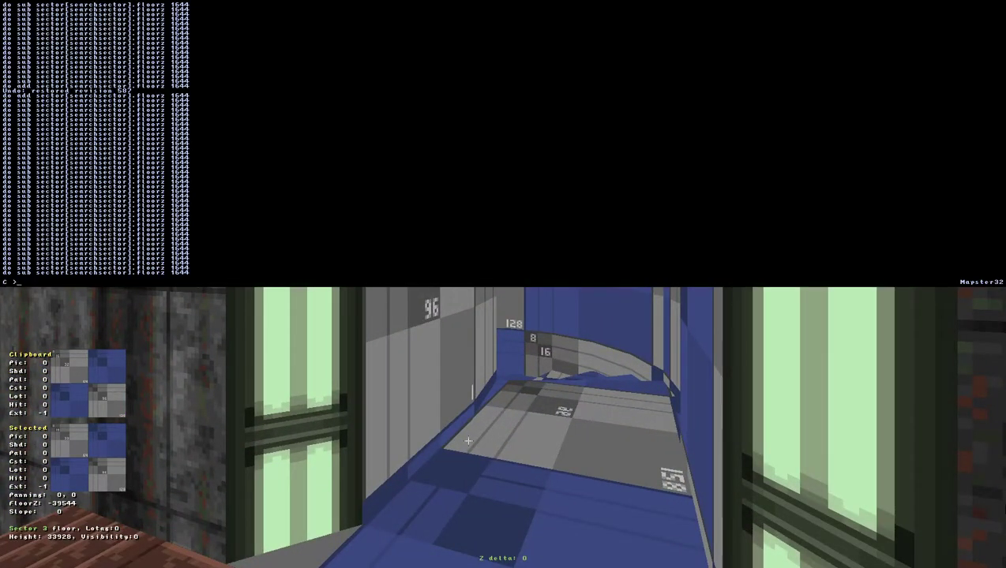
pyautogui.press('`')
pyautogui.press('Up')
pyautogui.press('Right')
pyautogui.press('`')
pyautogui.press('Up')
pyautogui.press('Return')
pyautogui.press('Down')
pyautogui.press('`')
# Step: Copy the upper passage's floor height and set the wooden-floored room's floor to Z -41188
pyautogui.press('Up')
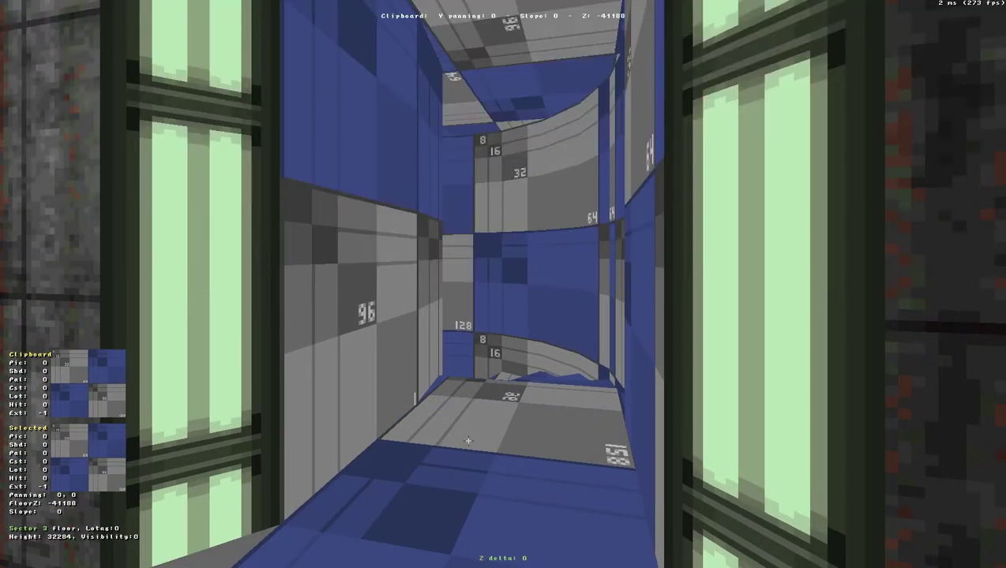
pyautogui.press('Down')
pyautogui.click(481, 526)
pyautogui.hotkey('shift', 'Return')
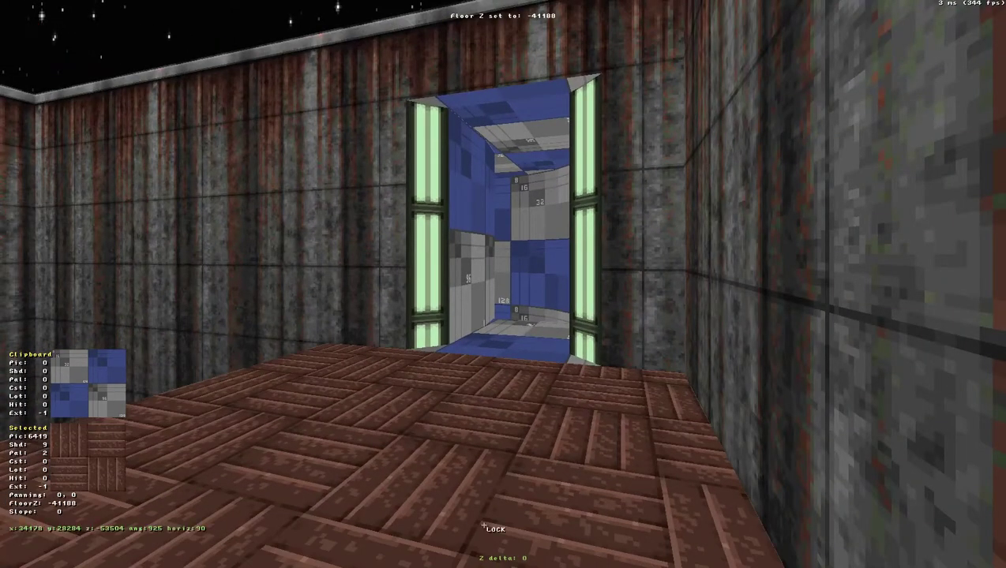
# Step: Copy the ceiling properties of the lower passage, sector 2, including its Z of -13056
pyautogui.press('Up')
pyautogui.press('Down')
pyautogui.press('Up')
pyautogui.press('Right')
pyautogui.press(',')
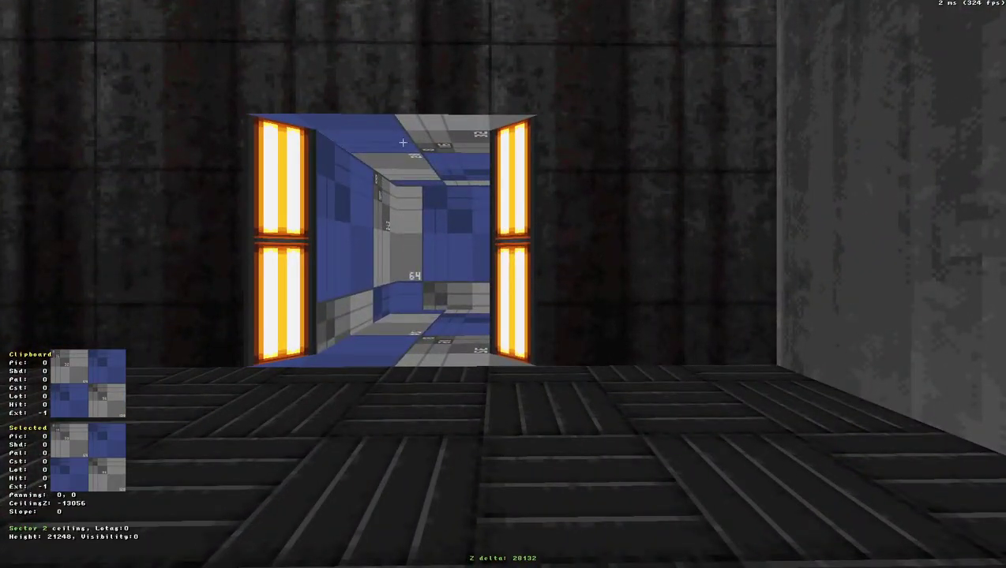
pyautogui.press('Up')
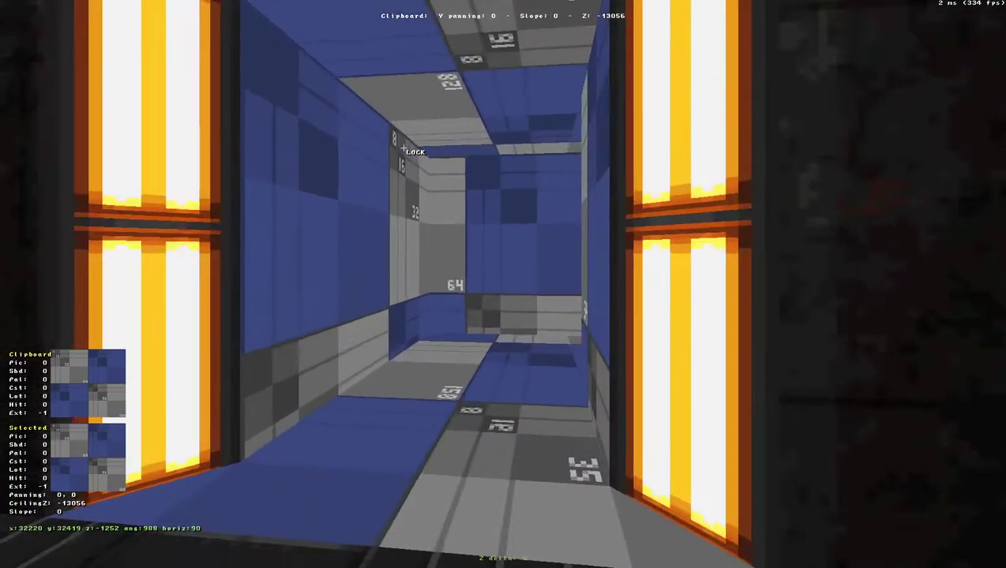
pyautogui.press('Down')
# Step: Examine the staircase and its ceiling around the central column from the upper and lower ends
pyautogui.press('.')
pyautogui.press('Right')
pyautogui.press('Up')
pyautogui.press('Up')
pyautogui.press('Left')
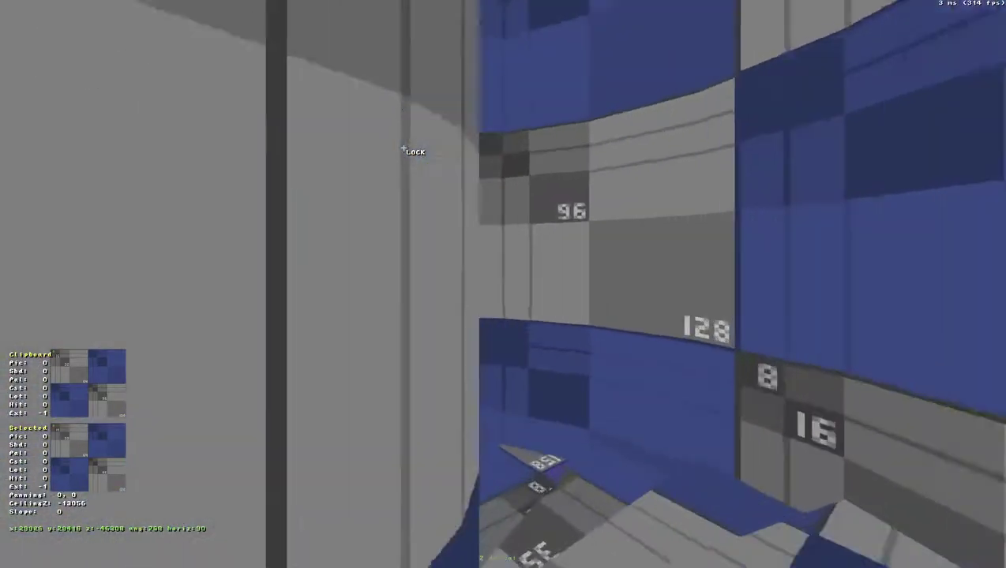
pyautogui.press('Down')
pyautogui.press('KP_Enter')
pyautogui.moveTo(643, 311); pyautogui.dragTo(603, 430, button='right')
pyautogui.press('KP_Enter')
pyautogui.press('.')
pyautogui.press('Down')
pyautogui.click(459, 238)
pyautogui.press('Up')
pyautogui.press('Right')
pyautogui.press('a')
pyautogui.press('z')
pyautogui.press('Right')
pyautogui.click(459, 240)
pyautogui.press(',')
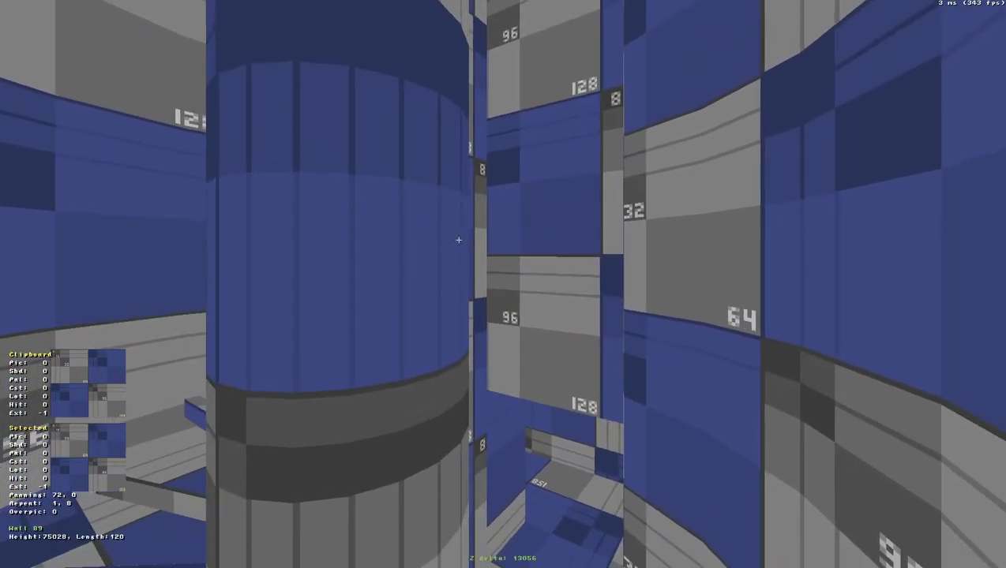
# Step: Select the staircase sectors in the 2D map and run "do for i selsectors set sector[i].ceilingz sector[i].floorz"
pyautogui.press('KP_Enter')
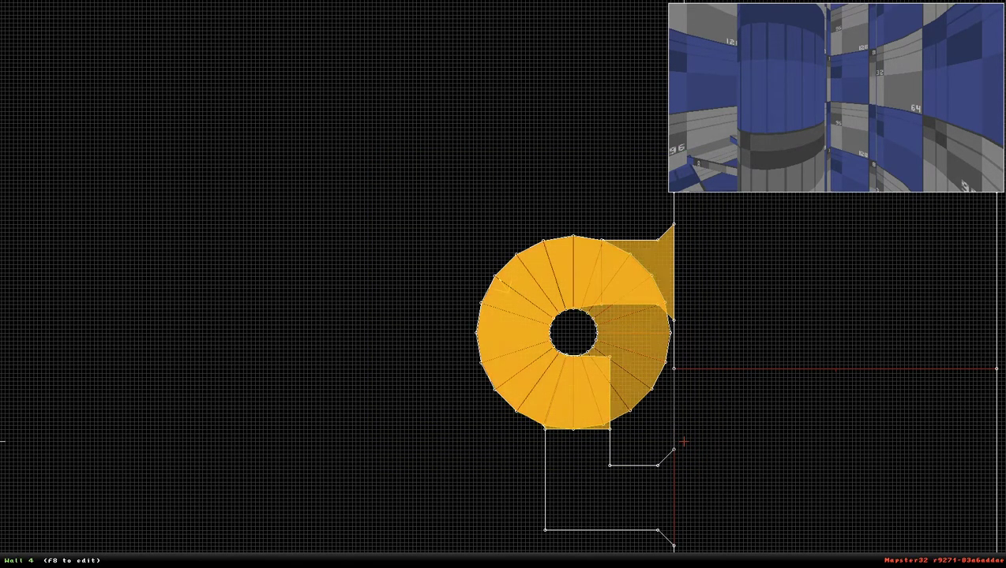
pyautogui.press('`')
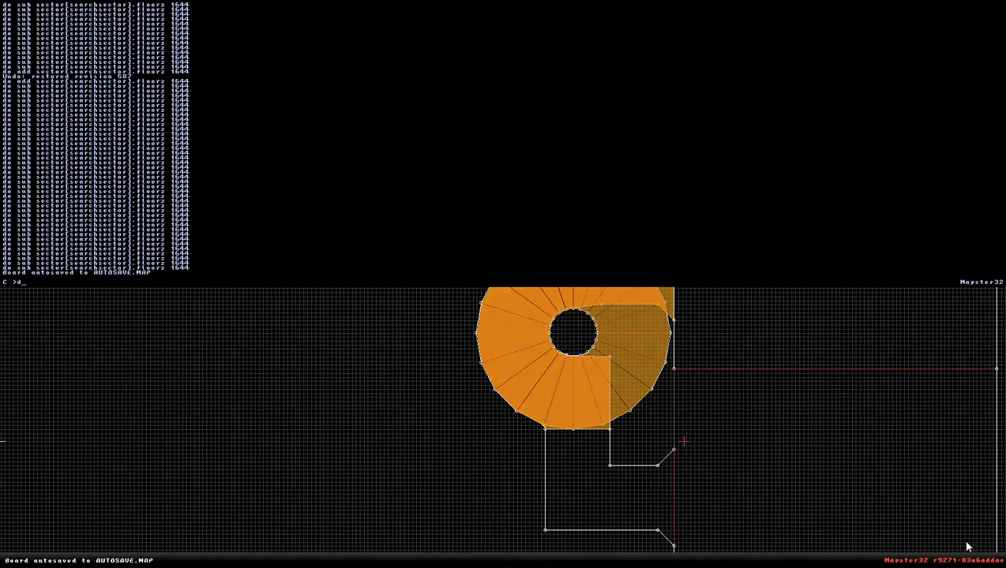
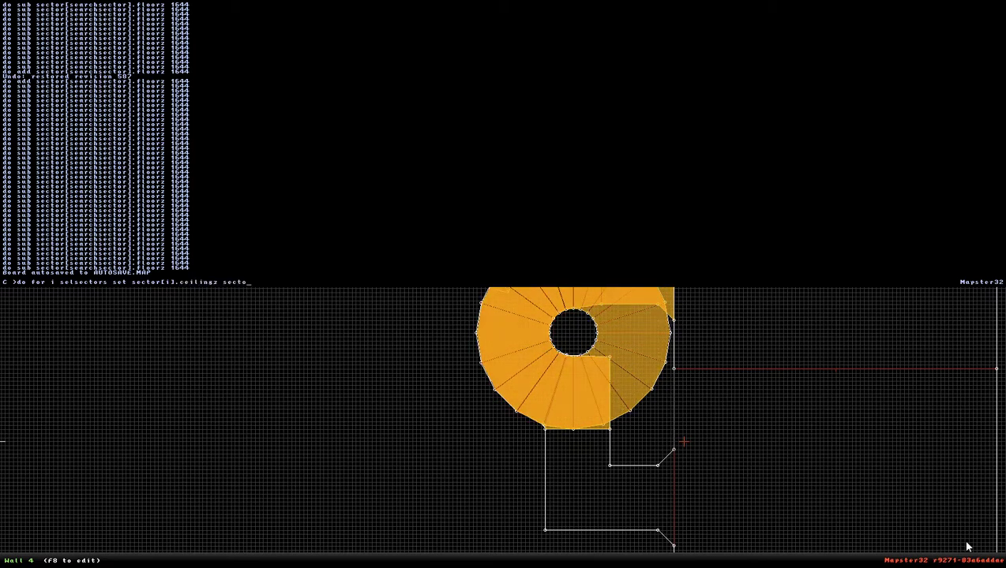
pyautogui.write('z')
pyautogui.press('Return')
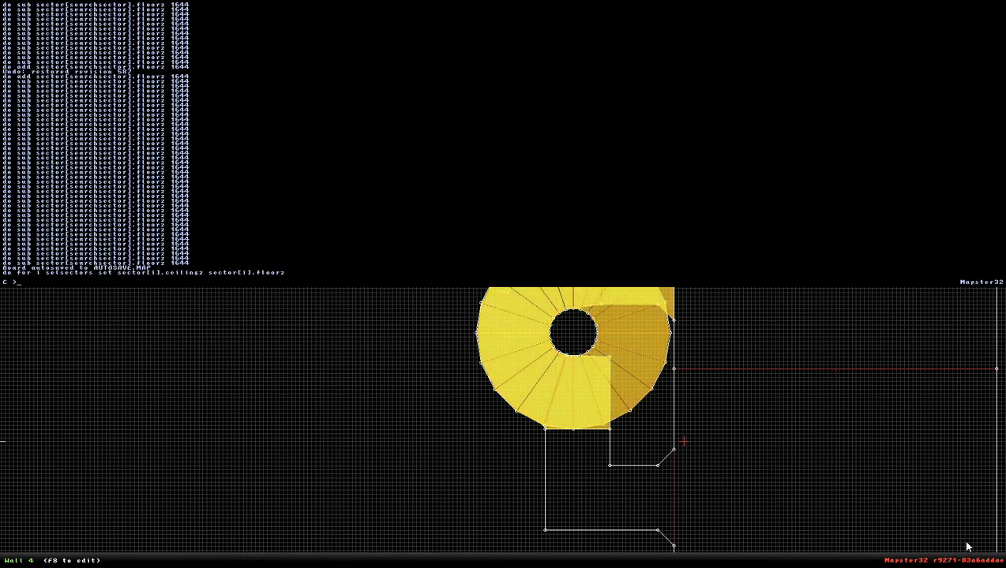
# Step: Clear the sector selection and check the floor-to-ceiling height of the lower passage, sector 2
pyautogui.press('`')
pyautogui.moveTo(684, 442); pyautogui.dragTo(577, 485, button='right')
pyautogui.press('KP_Enter')
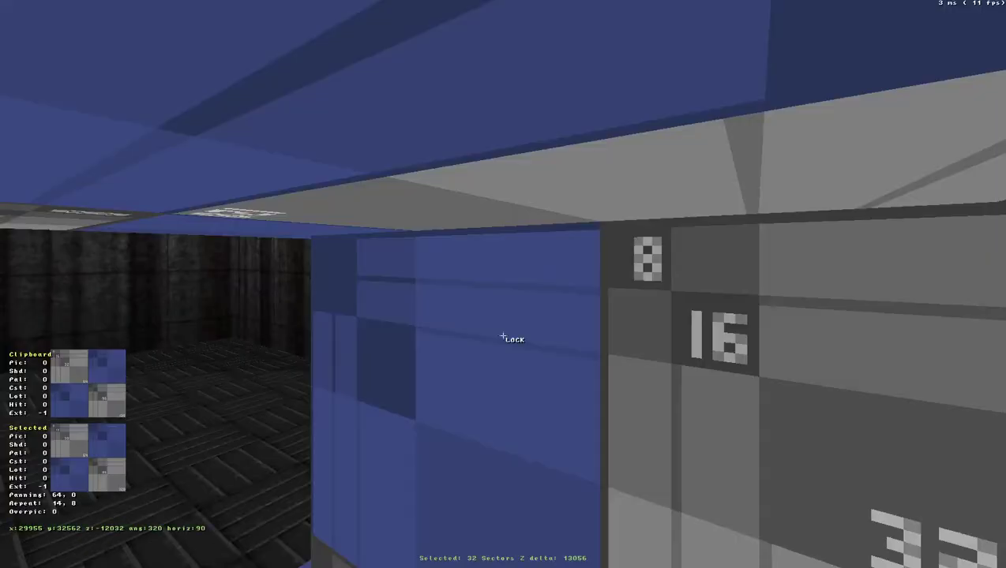
pyautogui.press('a')
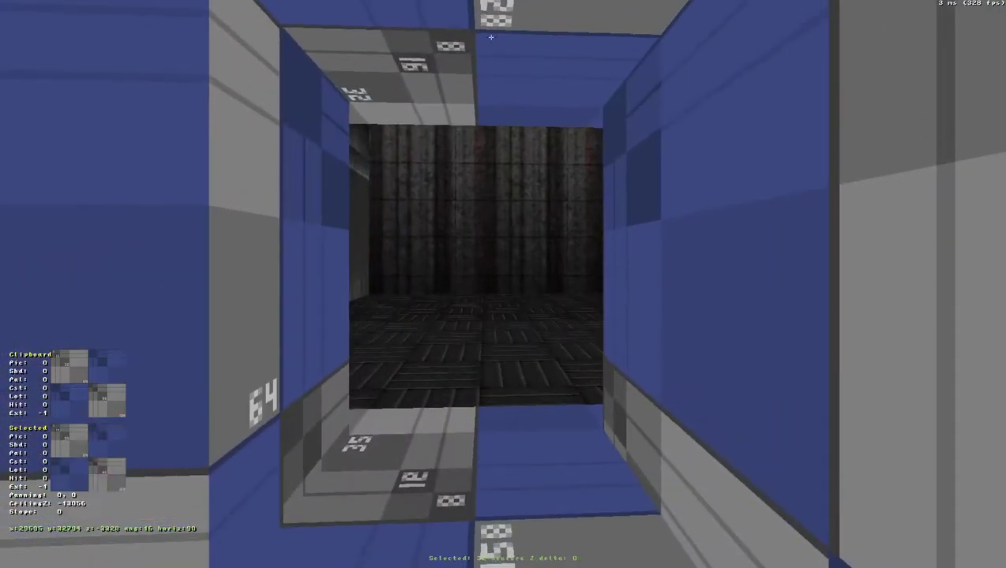
pyautogui.moveTo(516, 483); pyautogui.dragTo(508, 499)
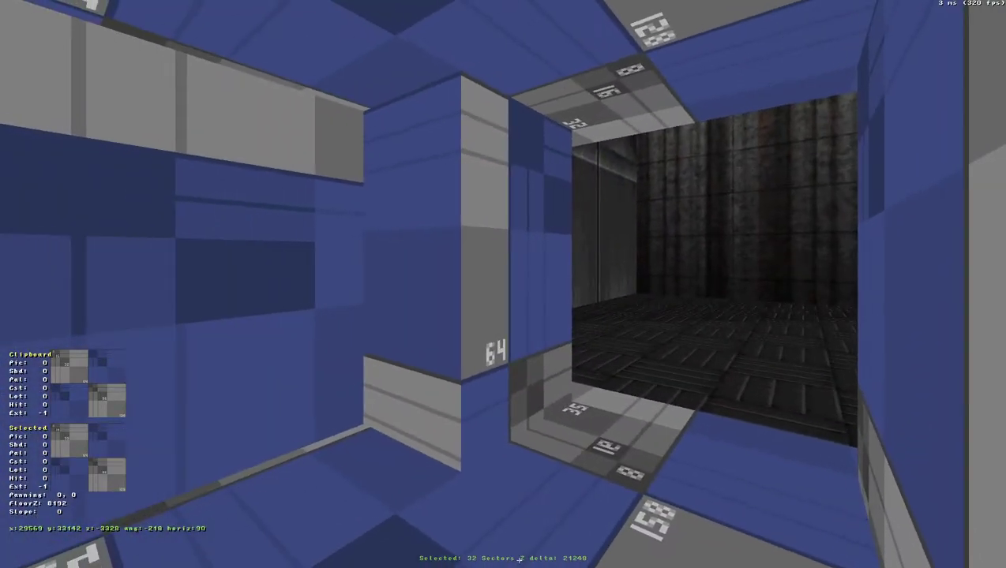
pyautogui.press('KP_Enter')
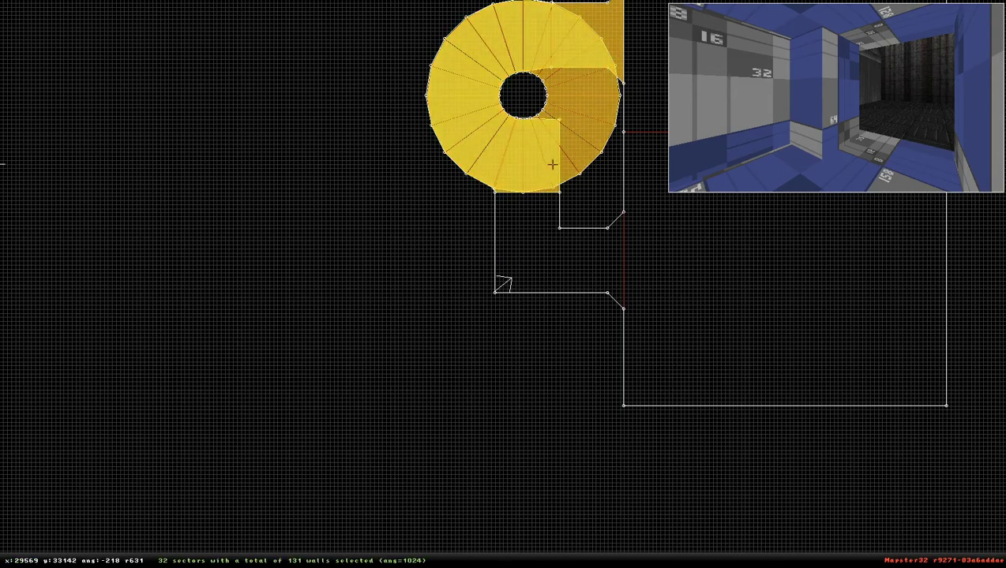
pyautogui.press('Alt_R')
pyautogui.press('KP_Enter')
pyautogui.press('Tab')
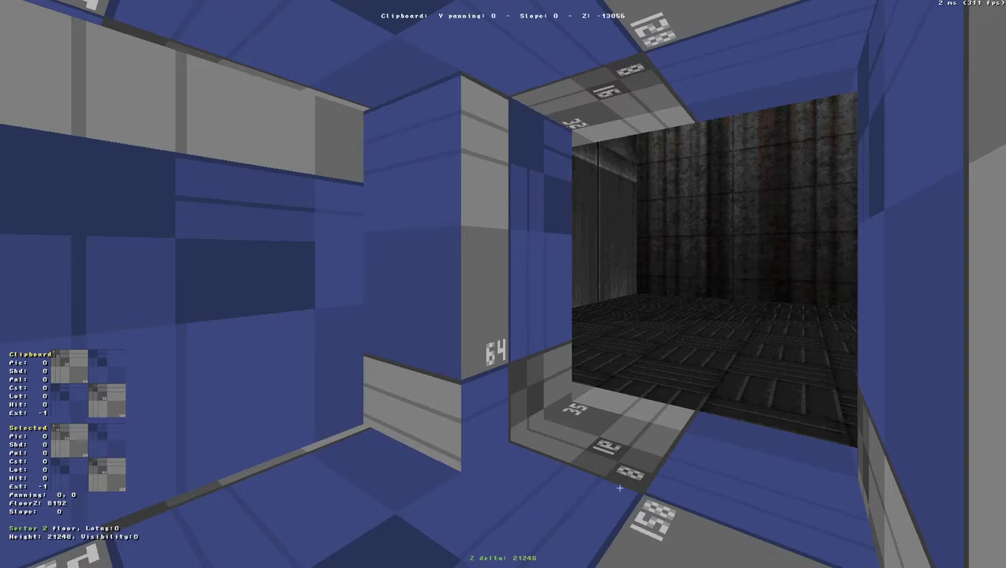
# Step: Select the staircase sectors in the 2D map and enter the start of a console command, "do for i selsectors sub sector[i].ceilingz"
pyautogui.press('KP_Enter')
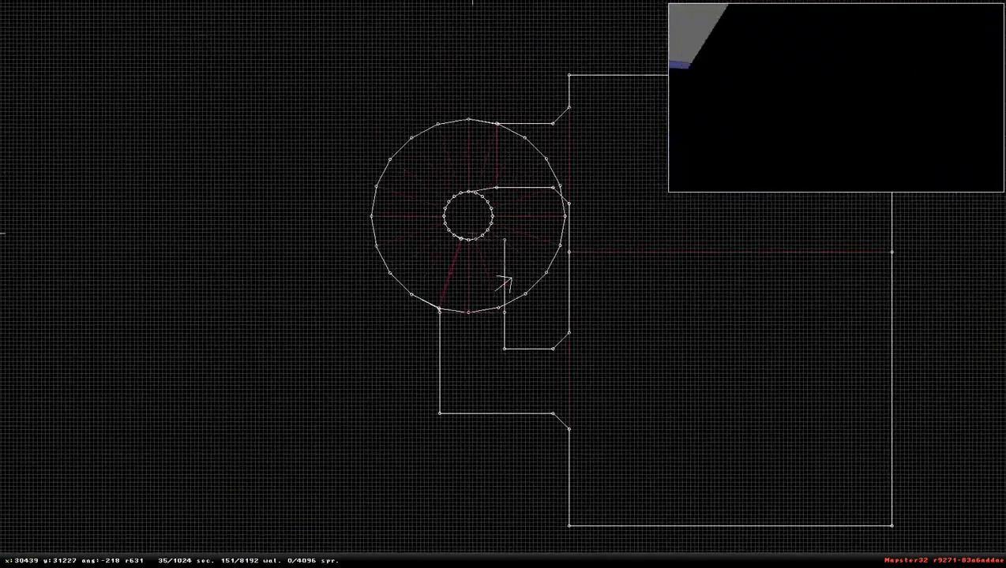
pyautogui.press('Alt_R')
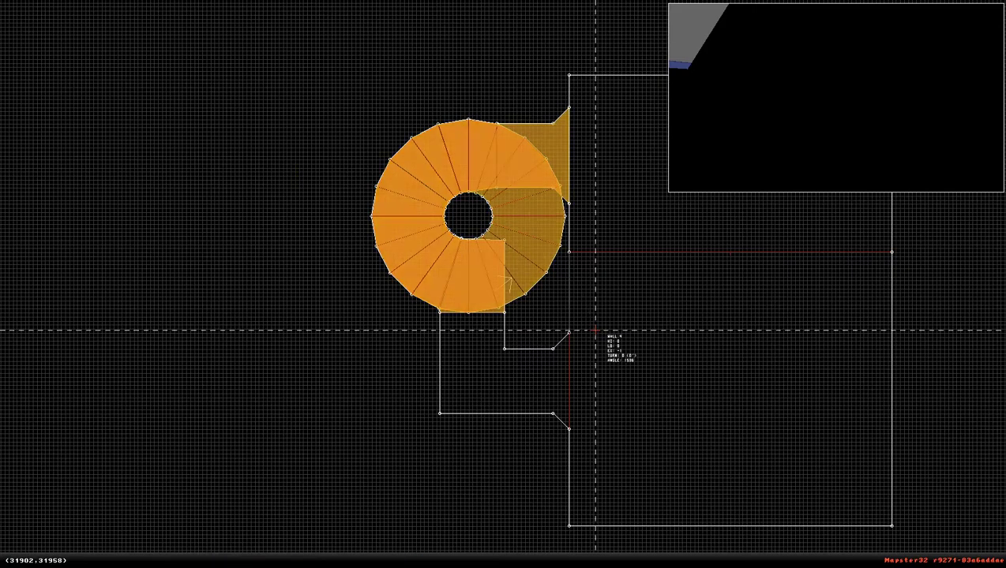
pyautogui.press('`')
pyautogui.write('do for')
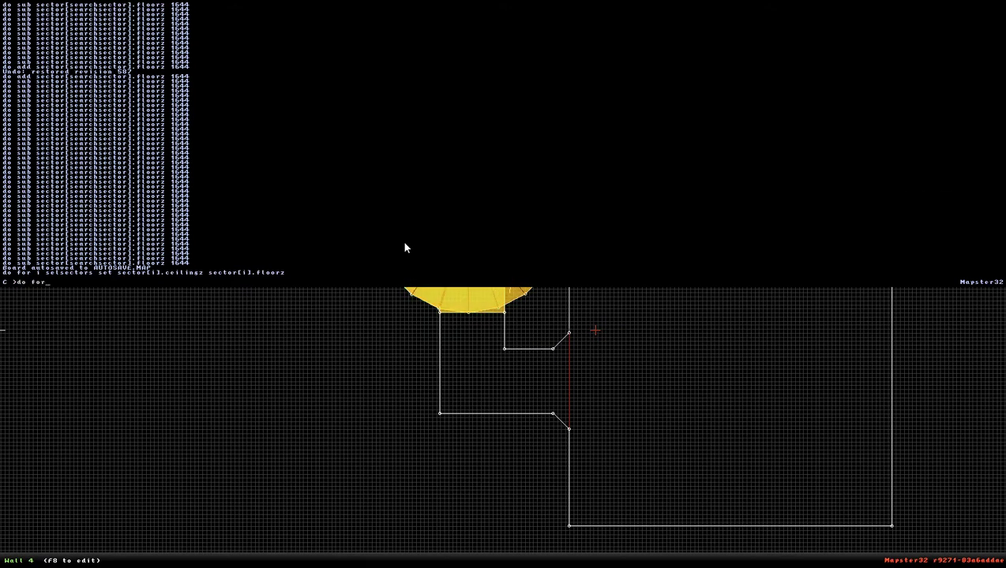
pyautogui.write(' i selsec')
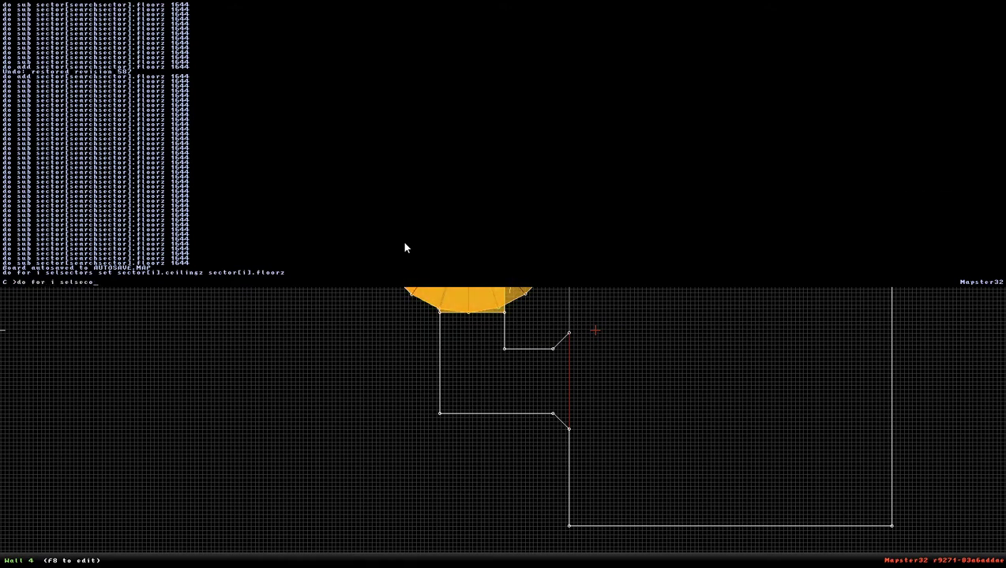
pyautogui.write('tors add')
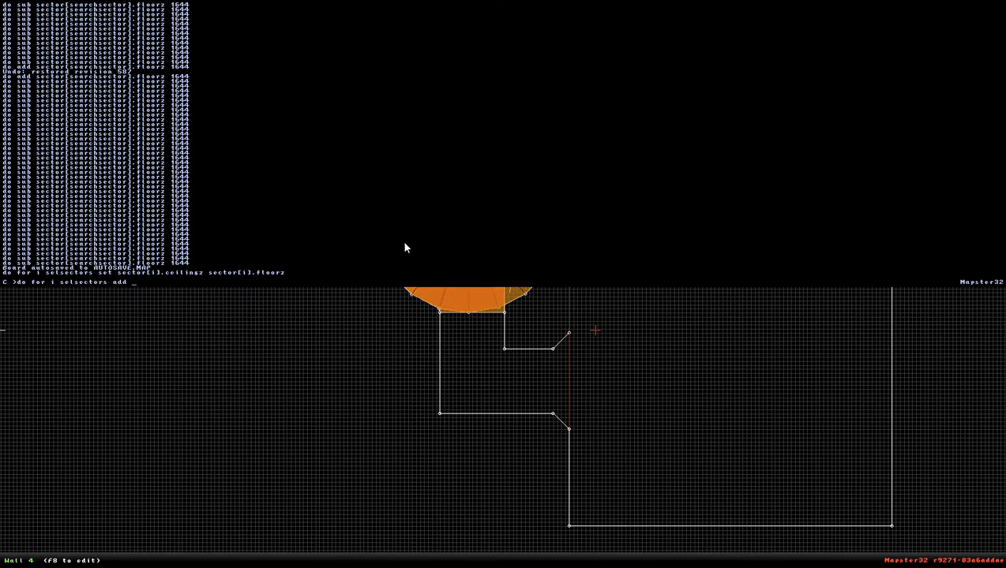
pyautogui.press('BackSpace')
pyautogui.press('BackSpace')
pyautogui.press('BackSpace')
pyautogui.press('BackSpace')
pyautogui.write('sub ')
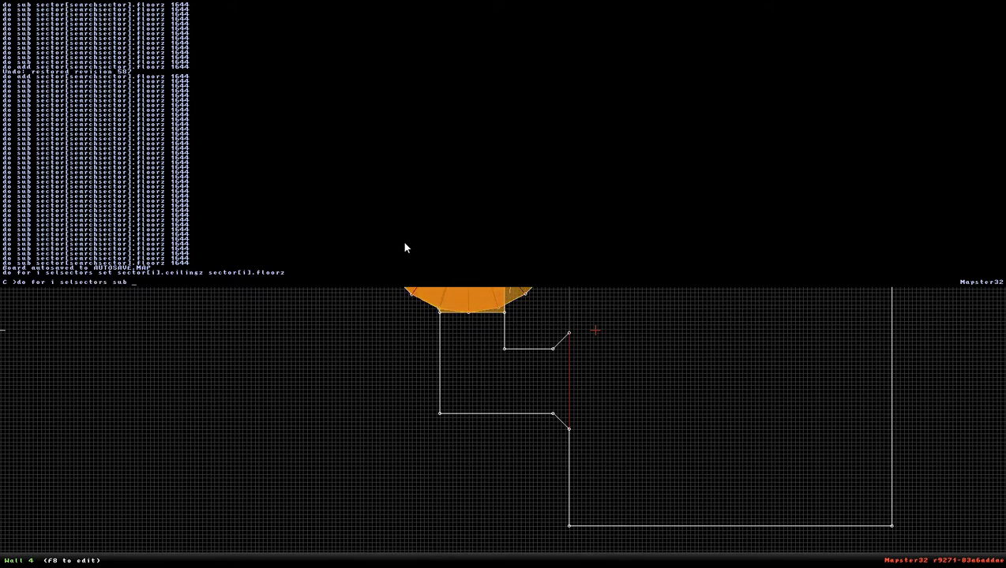
pyautogui.write('secto')
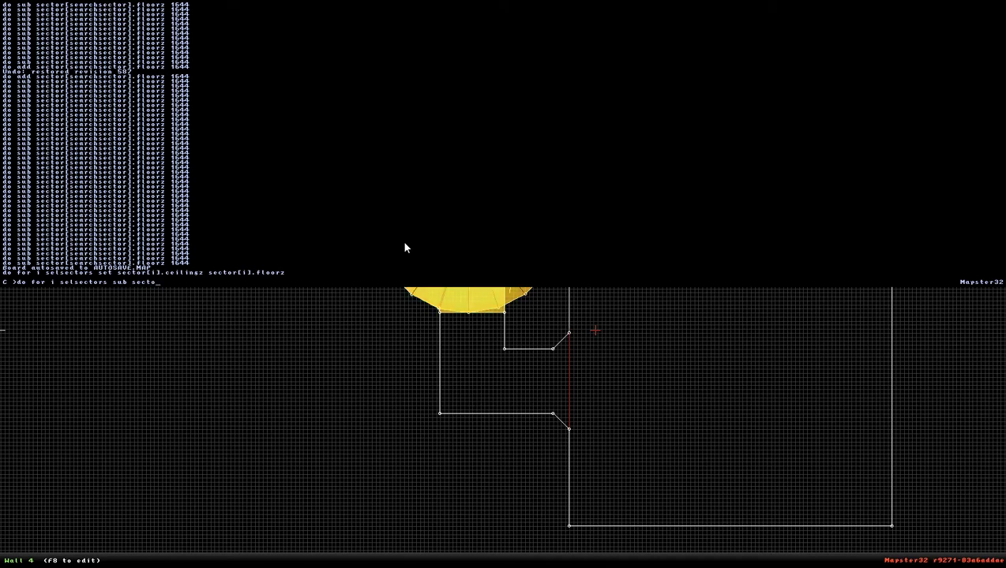
pyautogui.write('r[i].ce')
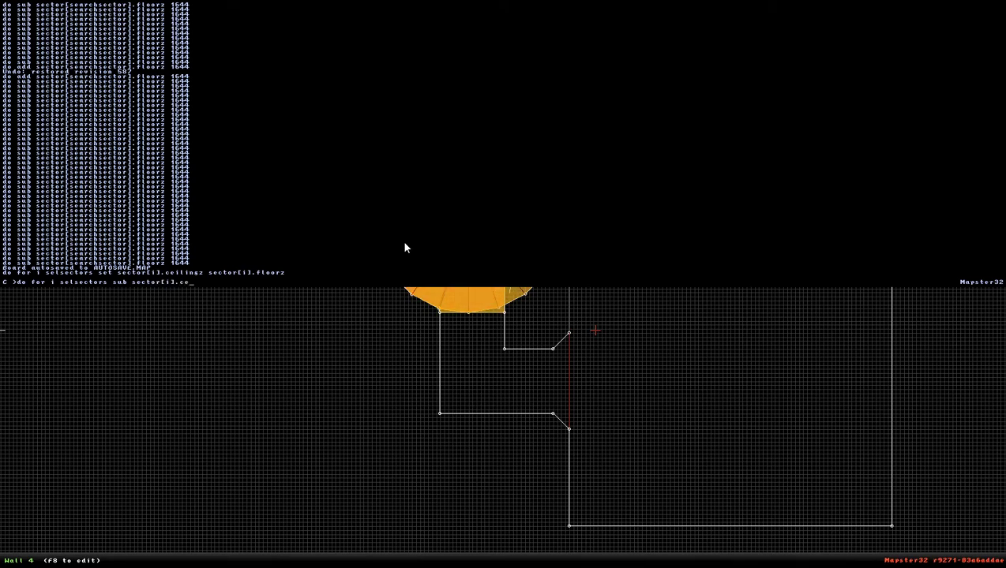
pyautogui.write('ilingz')
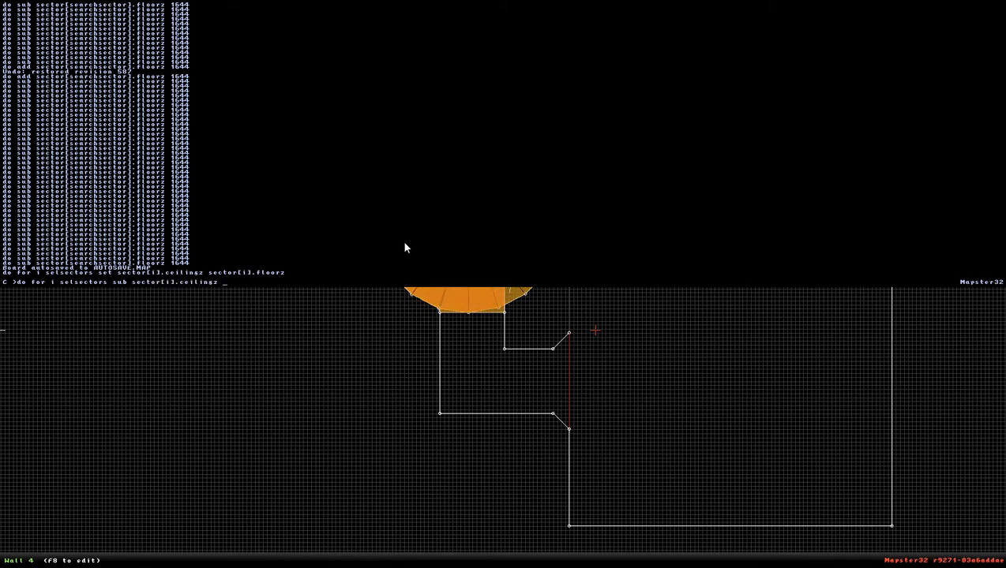
# Step: Check the passage height needed as the amount for the ceiling command in the 2D map and 3D view
pyautogui.press('`')
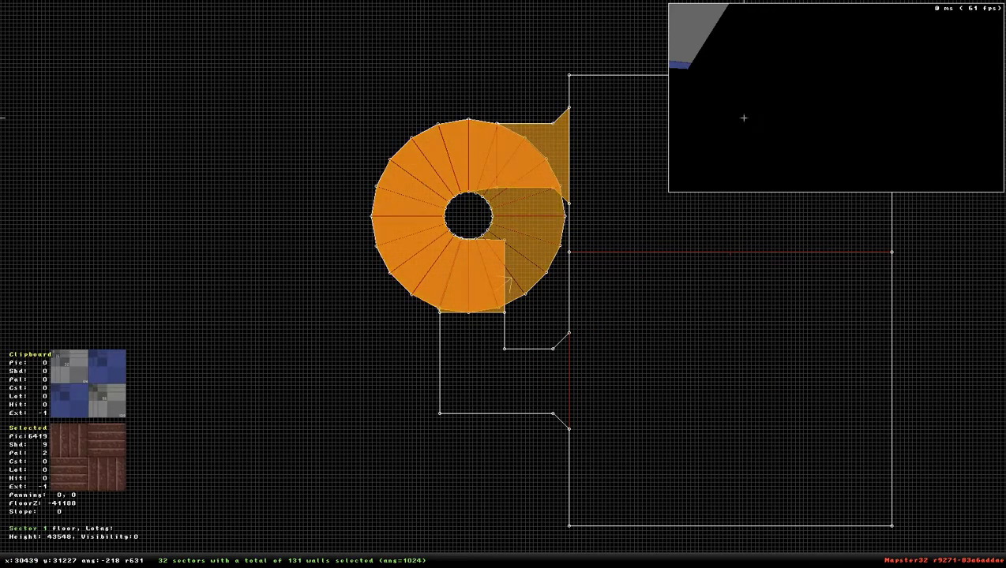
pyautogui.press('KP_Enter')
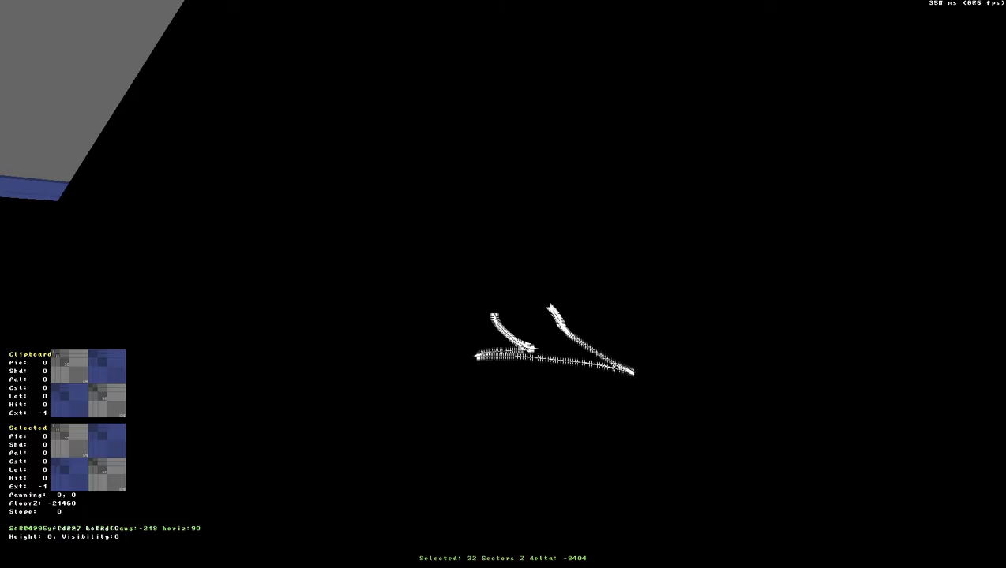
pyautogui.press('KP_Enter')
pyautogui.rightClick(494, 363)
pyautogui.press('KP_Enter')
pyautogui.press('KP_Enter')
# Step: Complete and run the ceilingz subtraction command with the passage height, inspect the raised staircase ceilings, and clear the sector selection
pyautogui.press('`')
pyautogui.write('2048')
pyautogui.press('Return')
pyautogui.press('`')
pyautogui.press('KP_Enter')
pyautogui.moveTo(591, 410); pyautogui.dragTo(574, 388)
pyautogui.press('KP_Enter')
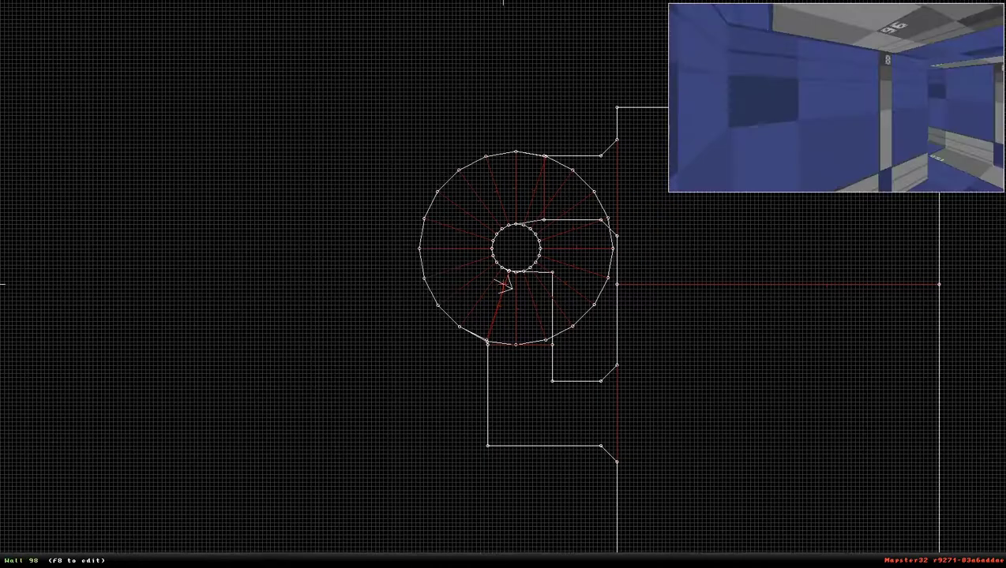
# Step: Copy the starry sky ceiling, picture 8604, onto the black ceiling area above the upper doorway and inspect the passage entrance
pyautogui.press('KP_Enter')
pyautogui.moveTo(512, 330); pyautogui.dragTo(512, 330)
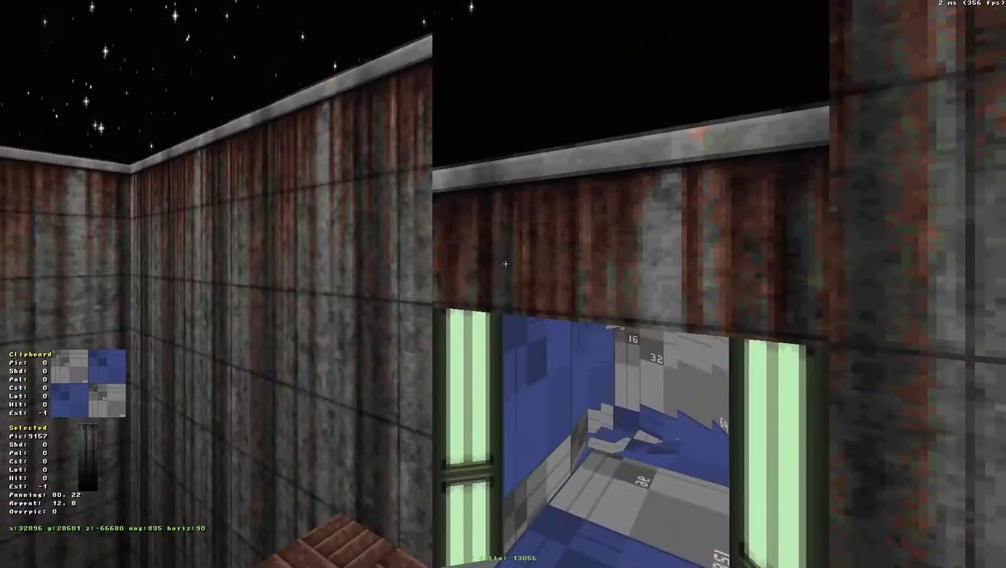
pyautogui.press('Down')
pyautogui.press('Right')
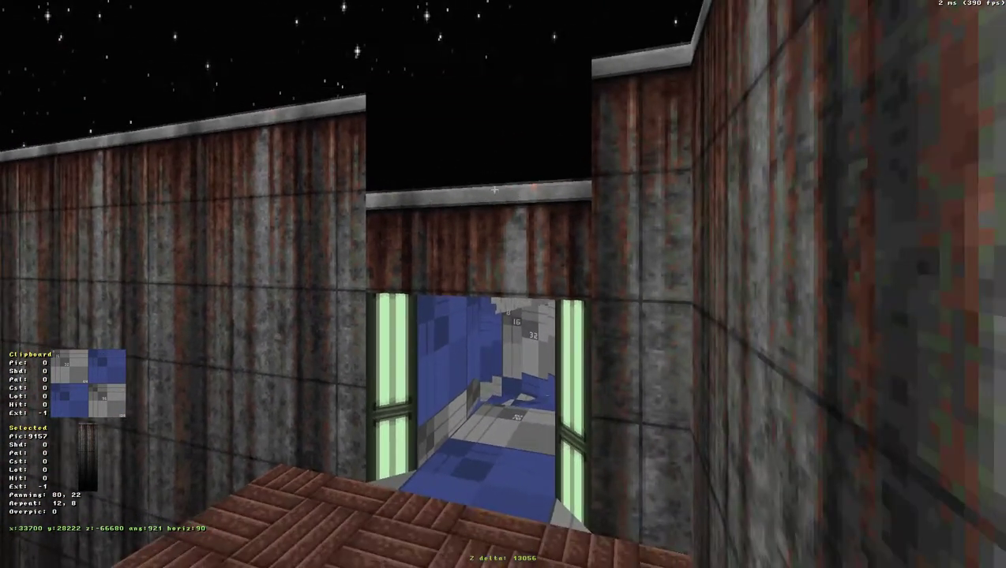
pyautogui.moveTo(404, 217); pyautogui.dragTo(424, 133)
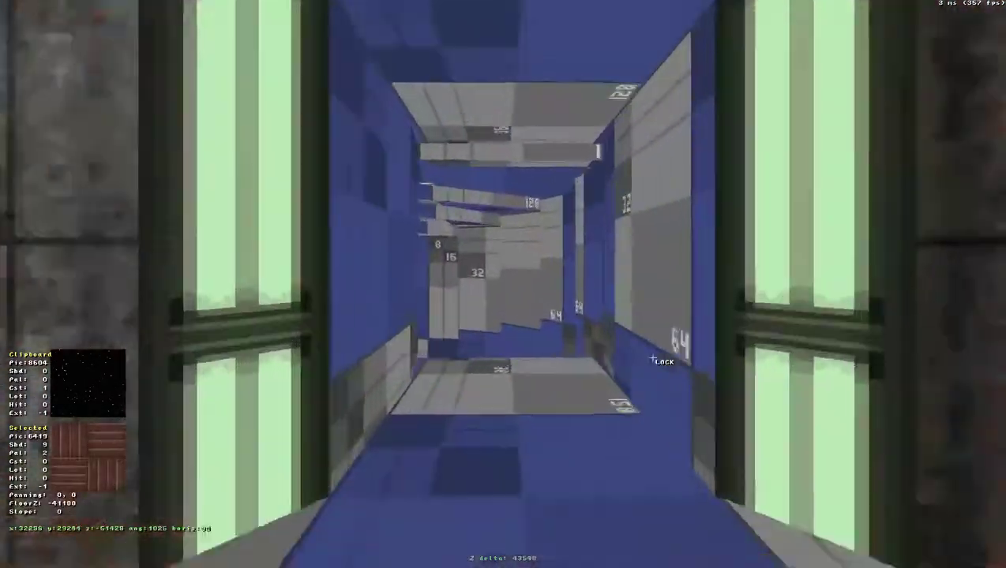
pyautogui.moveTo(653, 358); pyautogui.dragTo(653, 359)
pyautogui.moveTo(578, 460); pyautogui.dragTo(607, 474)
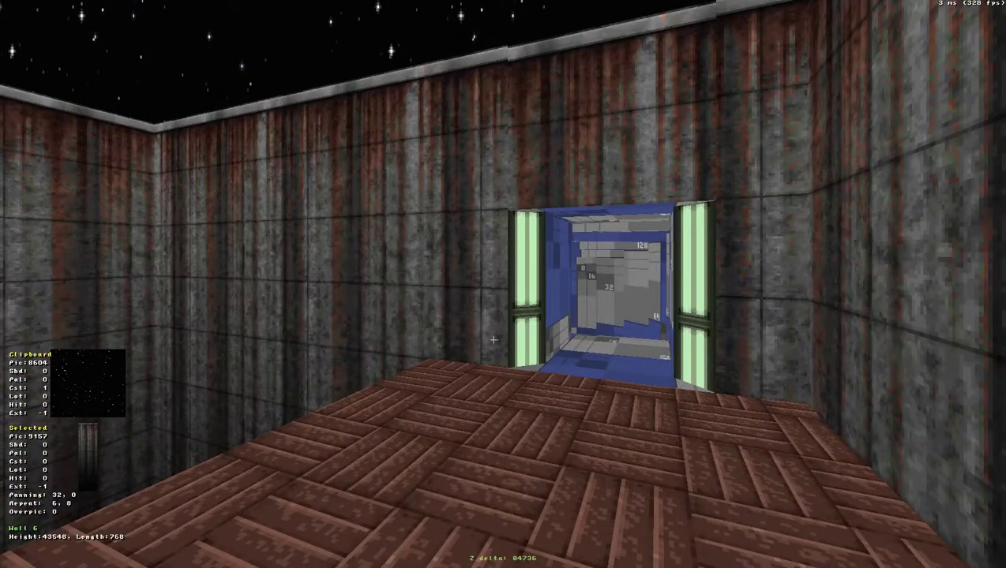
pyautogui.moveTo(602, 338); pyautogui.dragTo(602, 338)
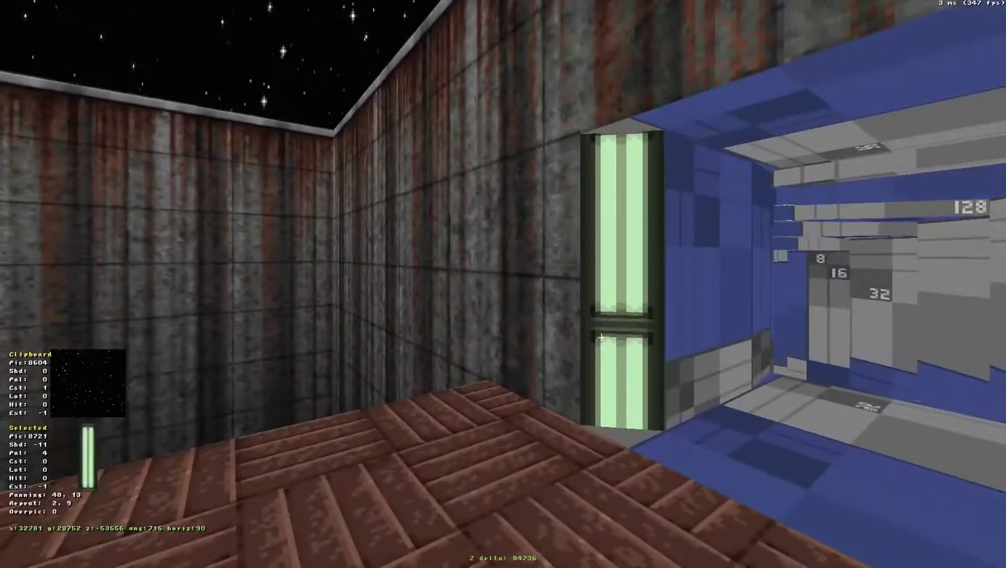